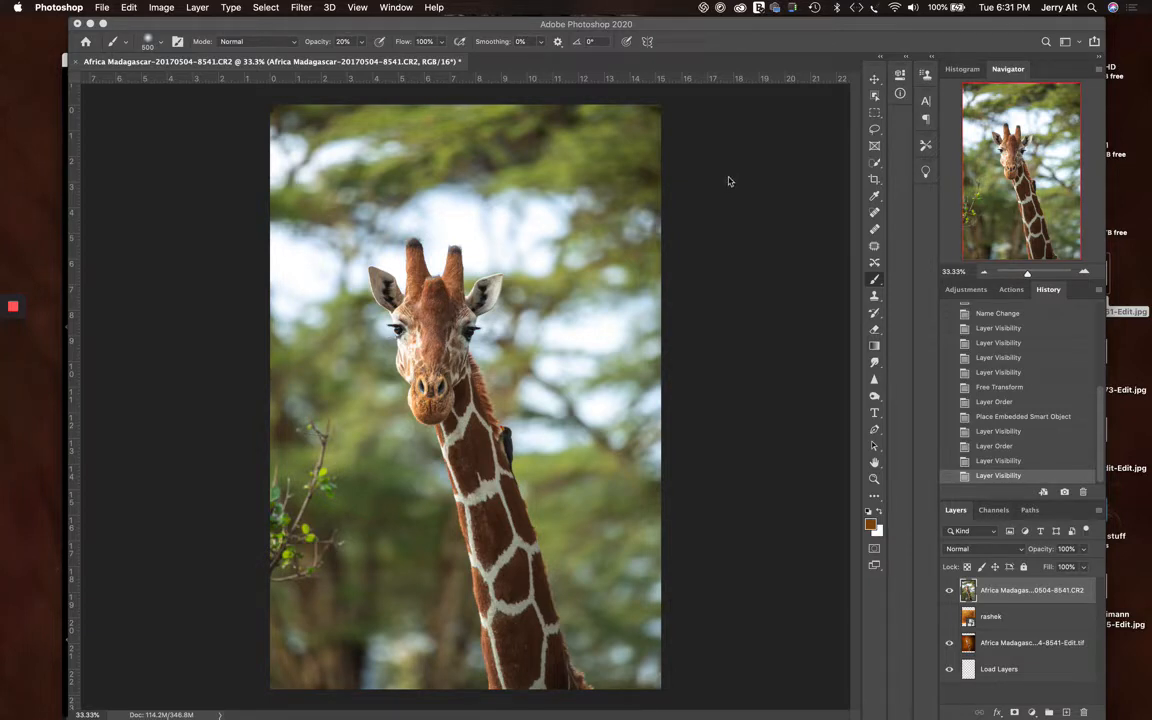
Examine the giraffe photo's face, neck and background at several magnifications and as a whole
click(655, 28)
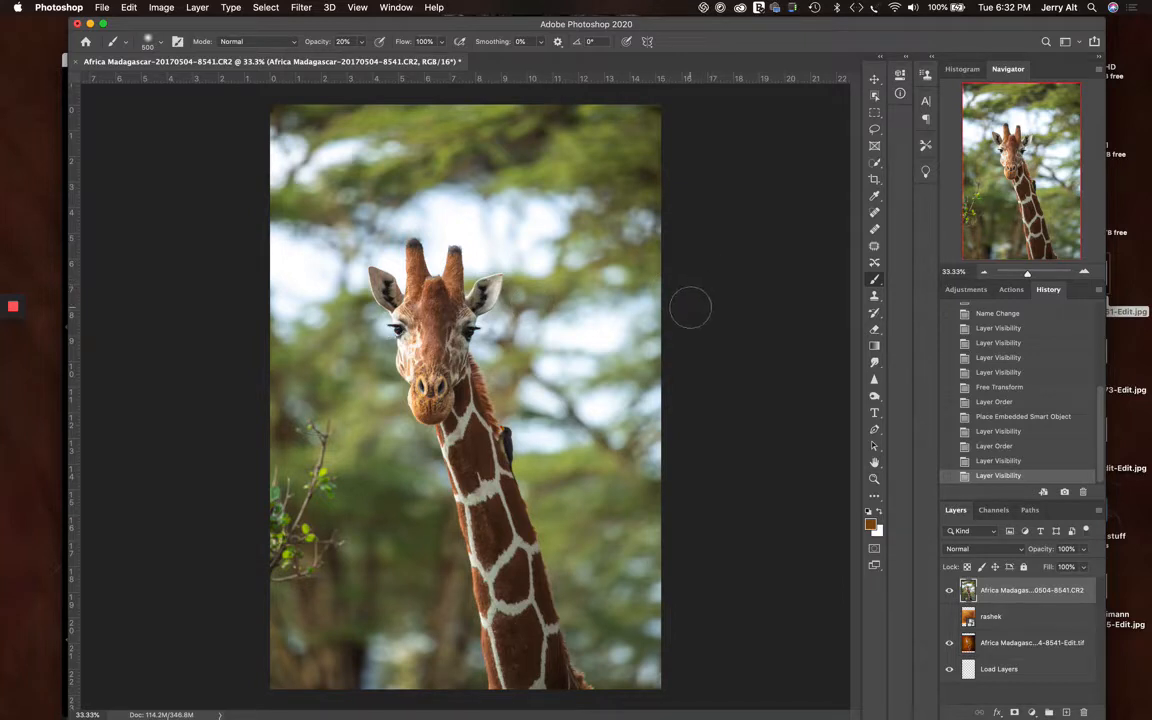
key(super+plus)
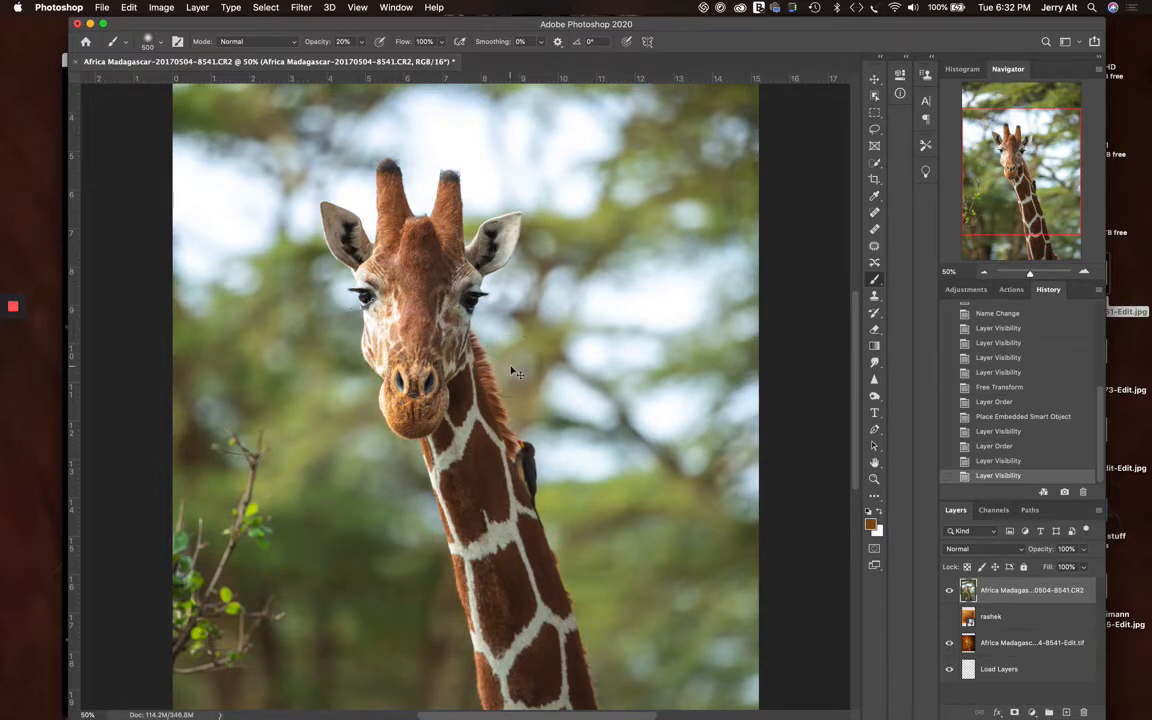
key(super+minus)
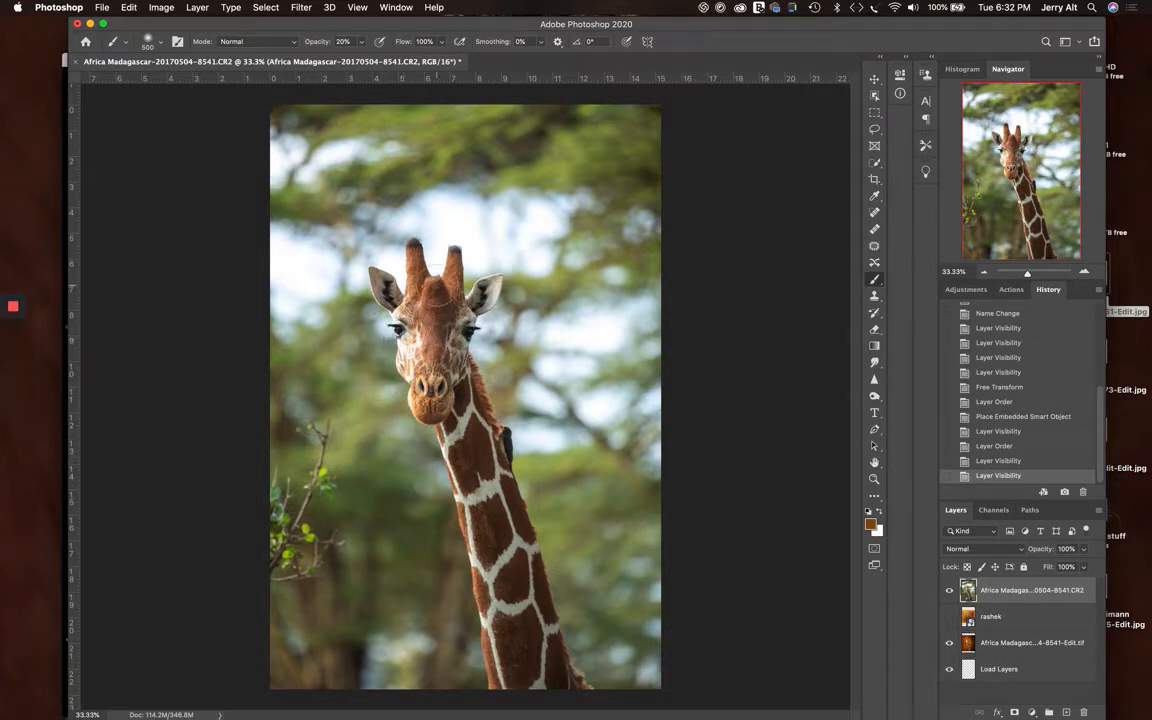
key(super+plus)
key(super+plus)
key(super+plus)
key(super+plus)
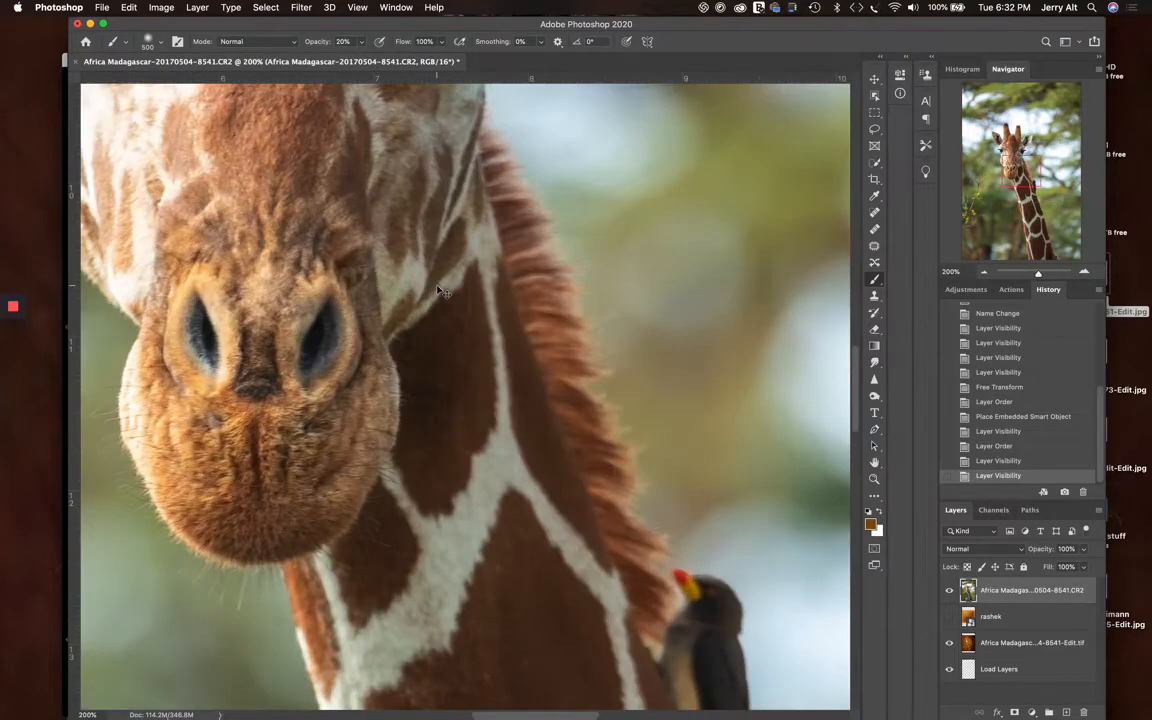
key(super+minus)
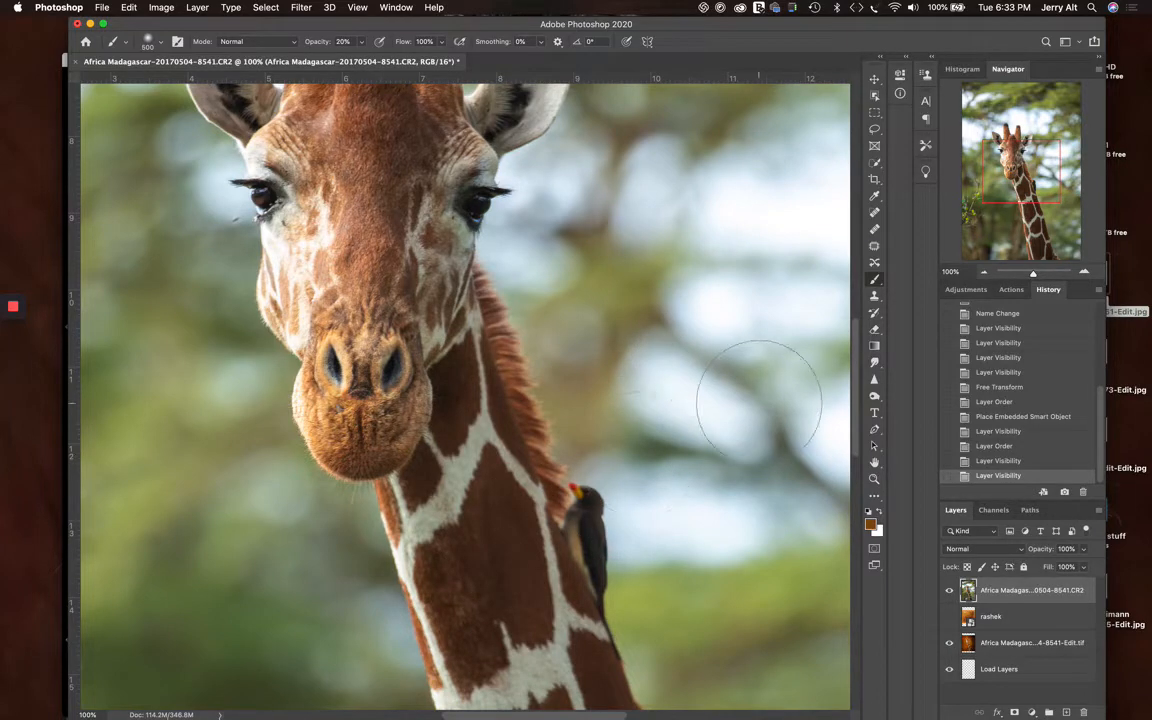
key(super+minus)
key(super+minus)
key(super+minus)
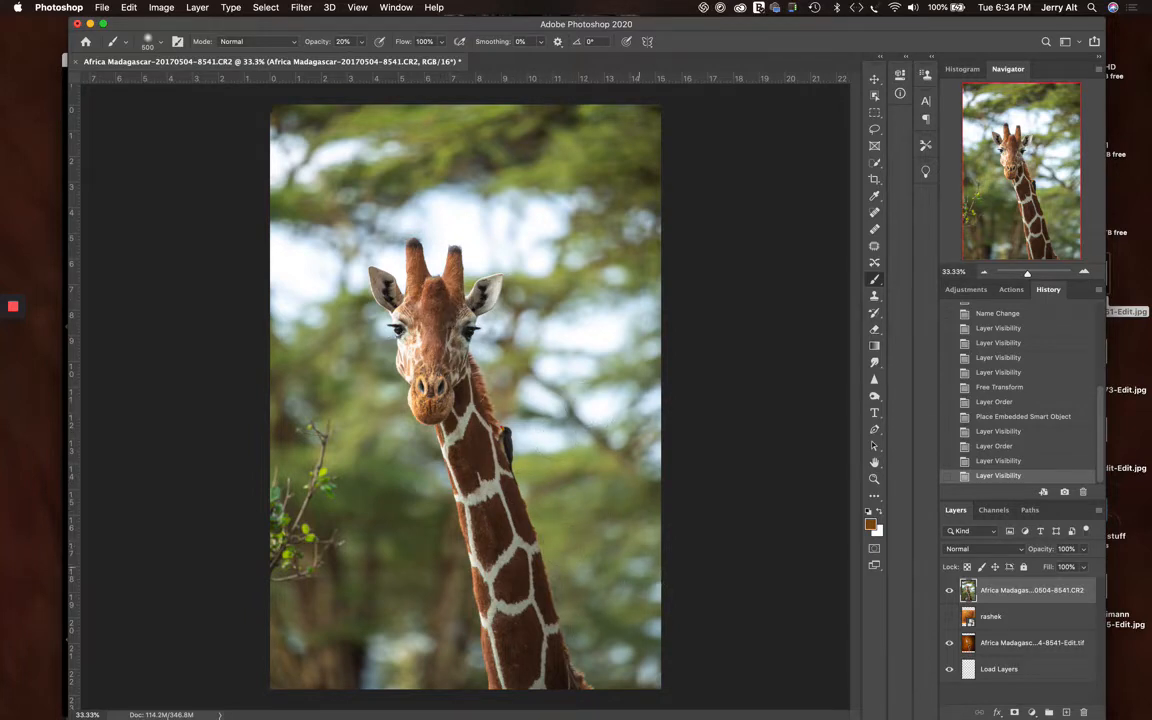
Apply a Camera Raw filter to the giraffe layer with Clarity +13, Whites +18 and Blacks -9
click(297, 8)
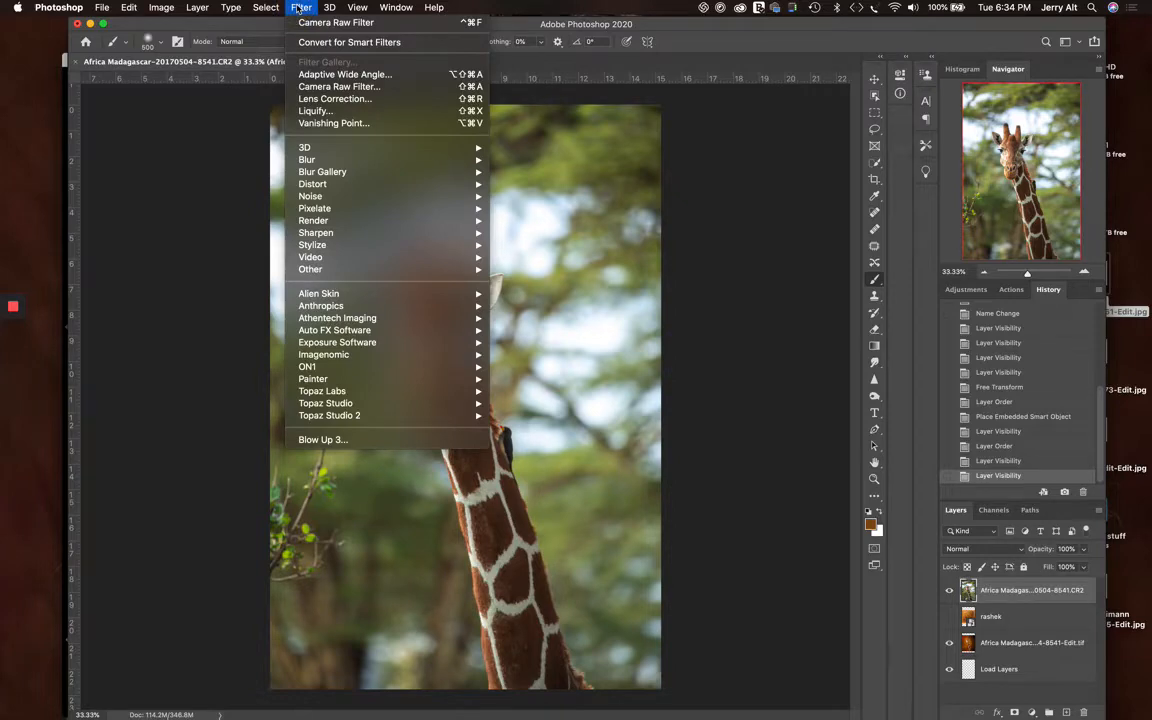
click(345, 88)
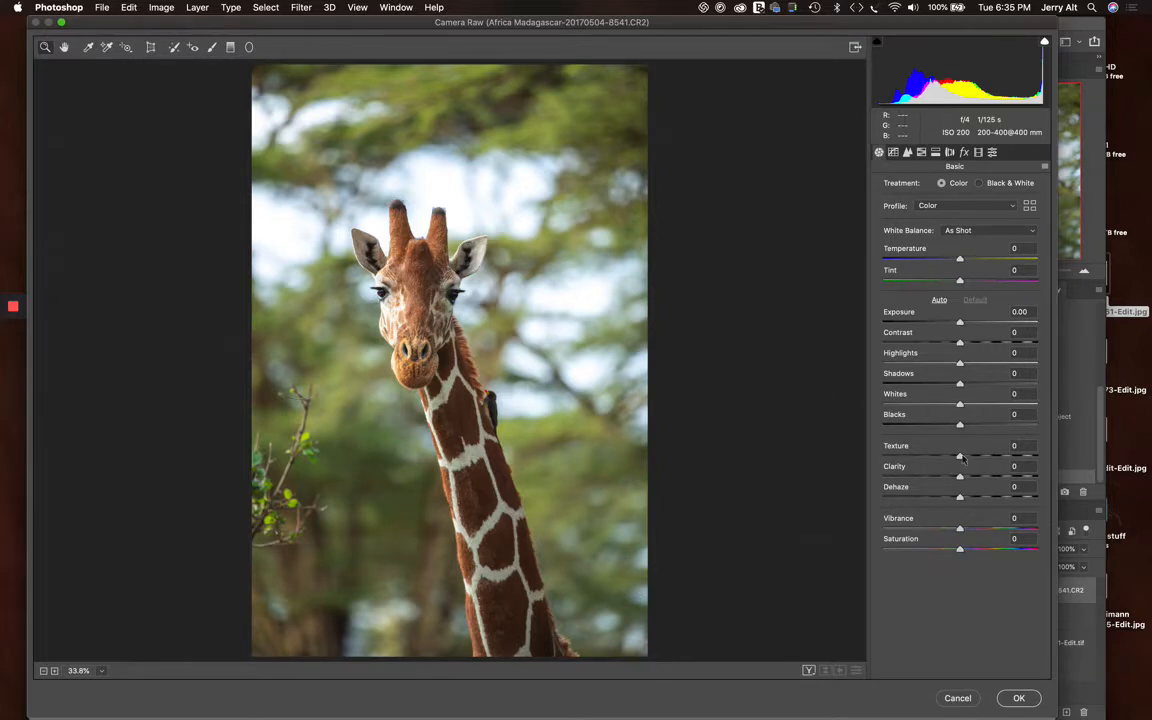
drag(960, 479, 970, 479)
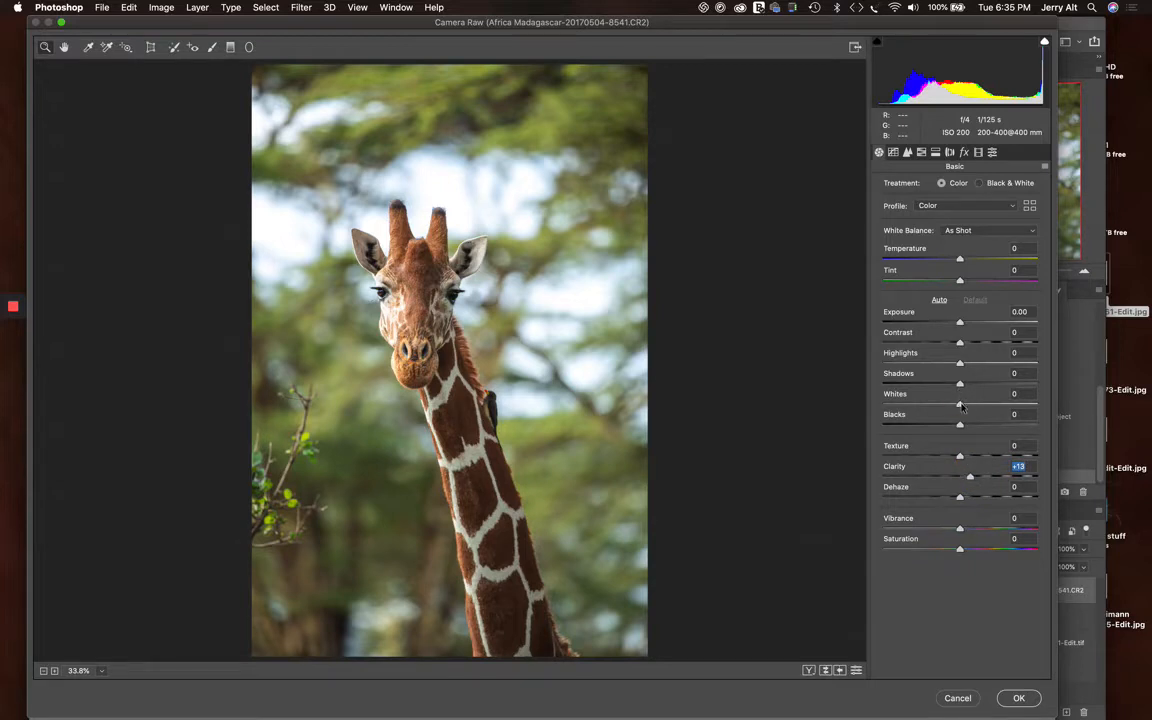
drag(961, 405, 975, 404)
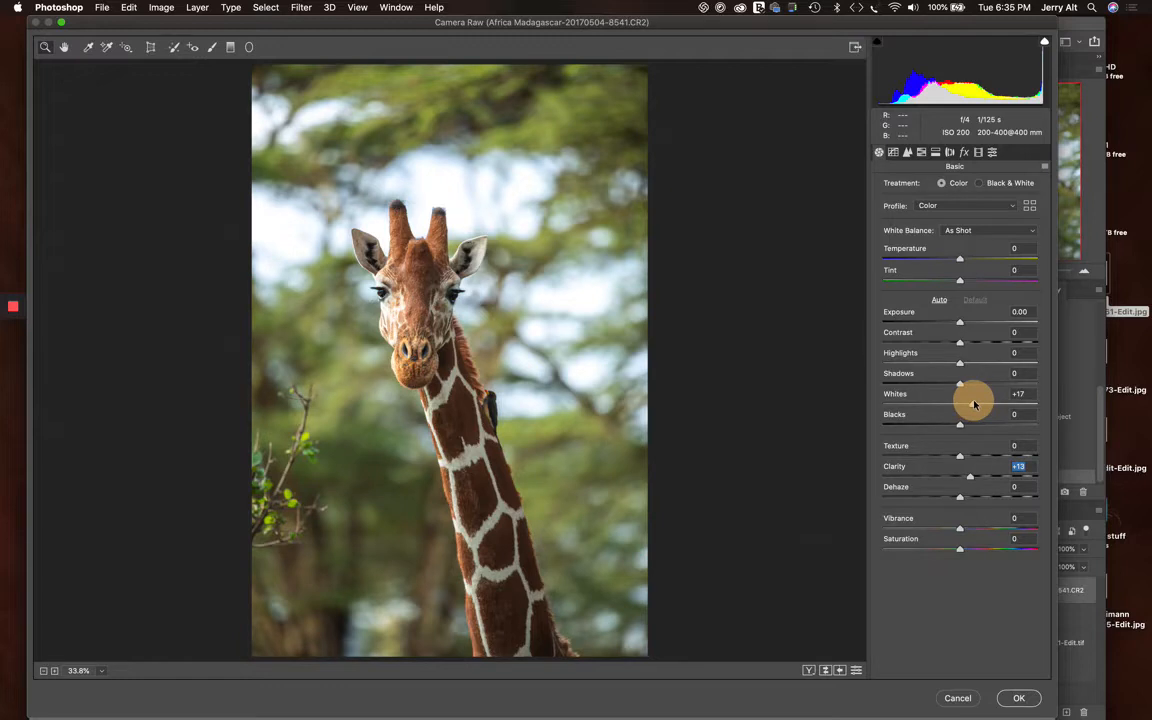
drag(975, 404, 980, 406)
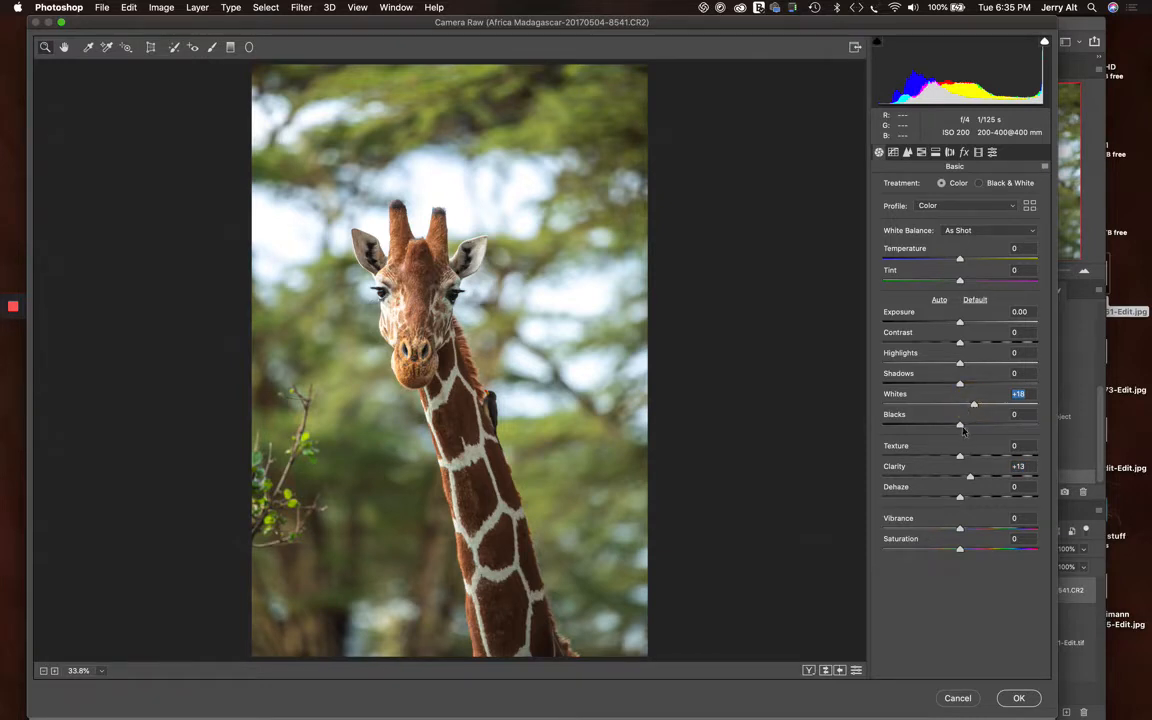
drag(960, 425, 954, 423)
click(1020, 698)
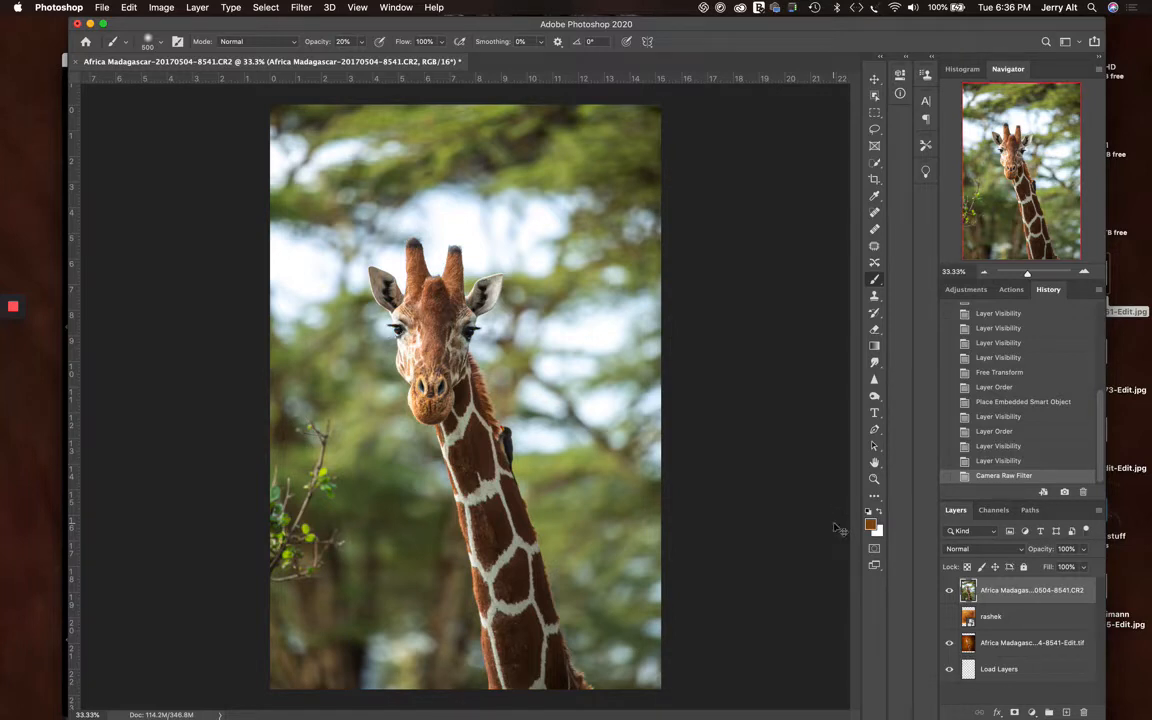
Duplicate the adjusted giraffe layer and hide the original beneath the copy
key(super+j)
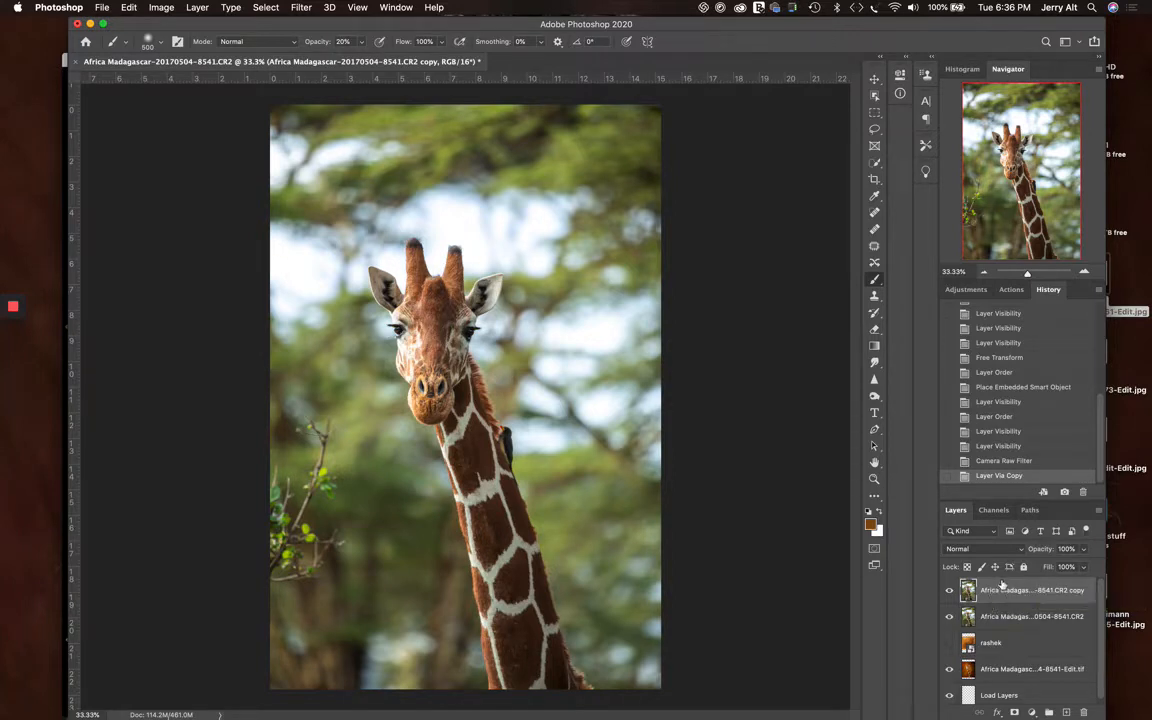
click(950, 617)
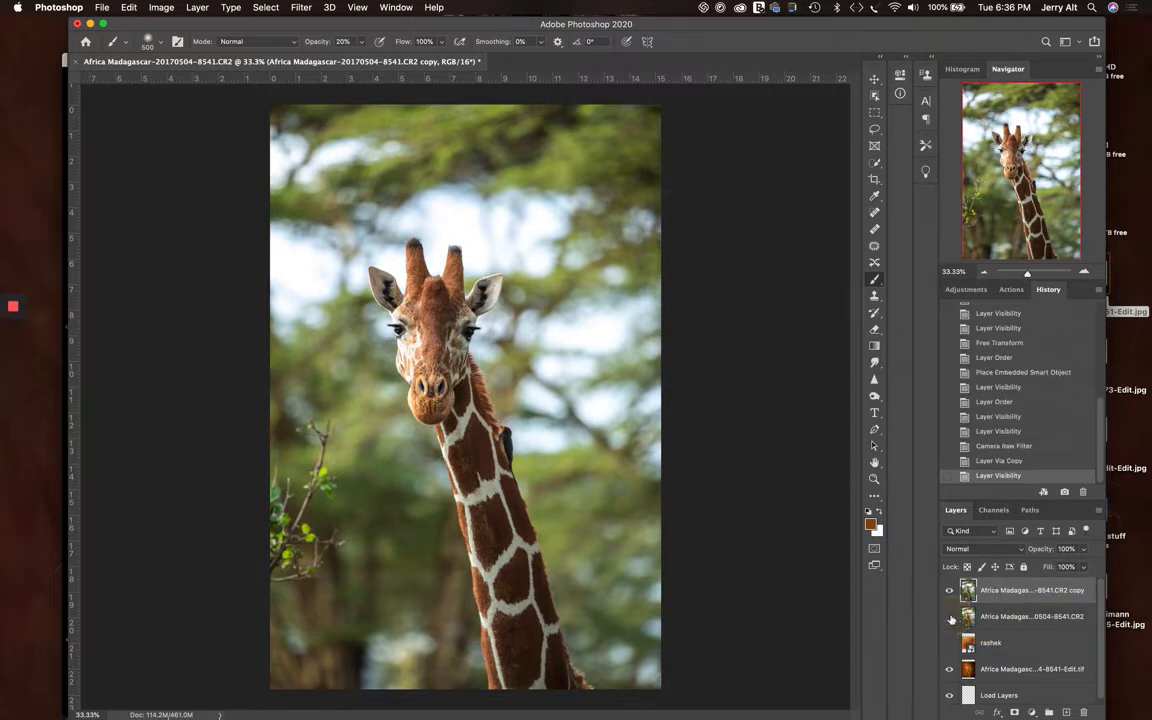
click(951, 620)
click(951, 620)
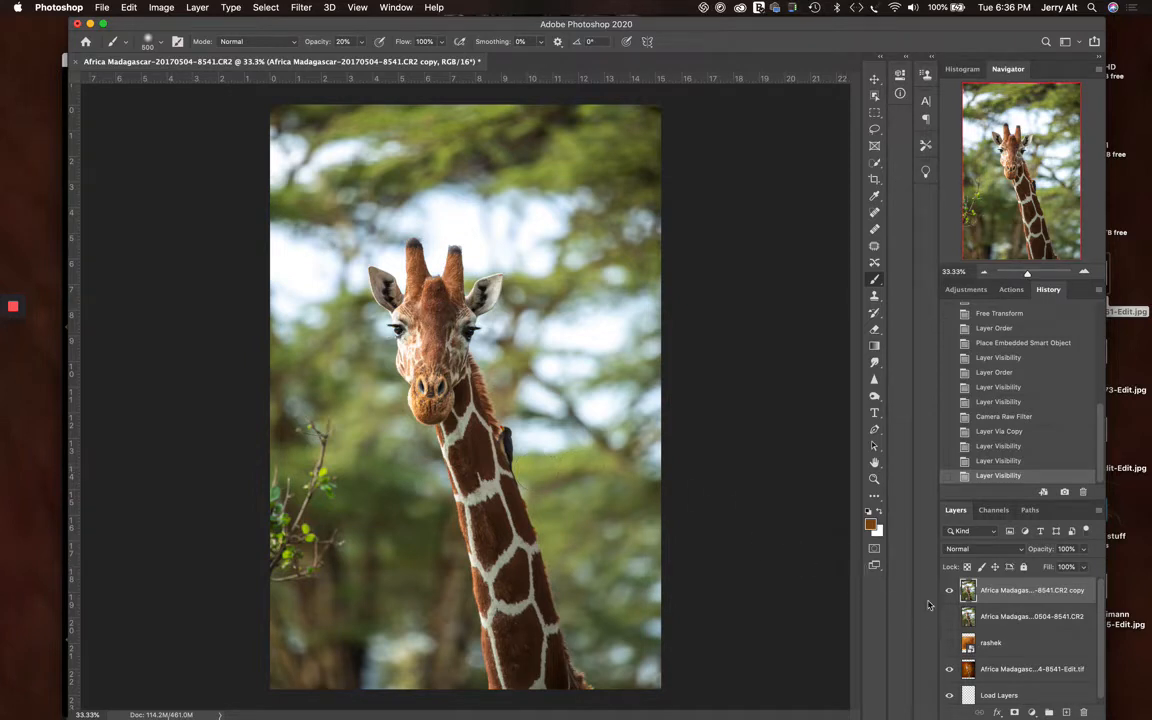
Show the rashek texture layer and move it above the giraffe copy in the layer stack
click(950, 644)
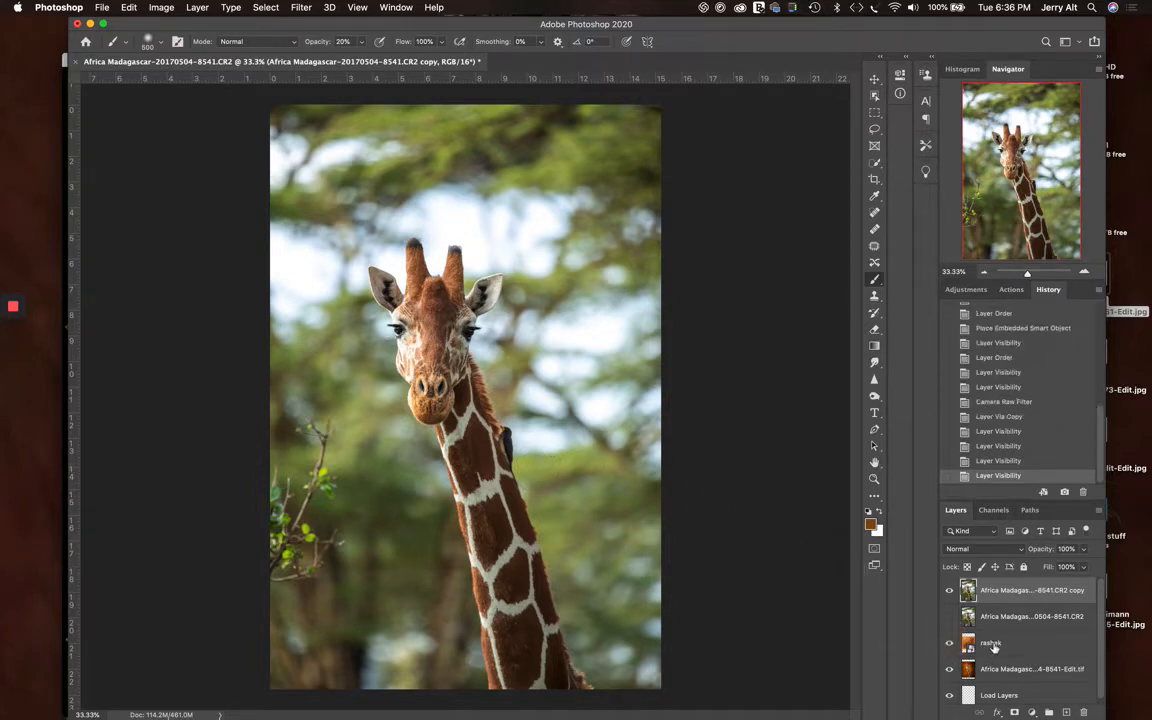
drag(993, 645, 992, 590)
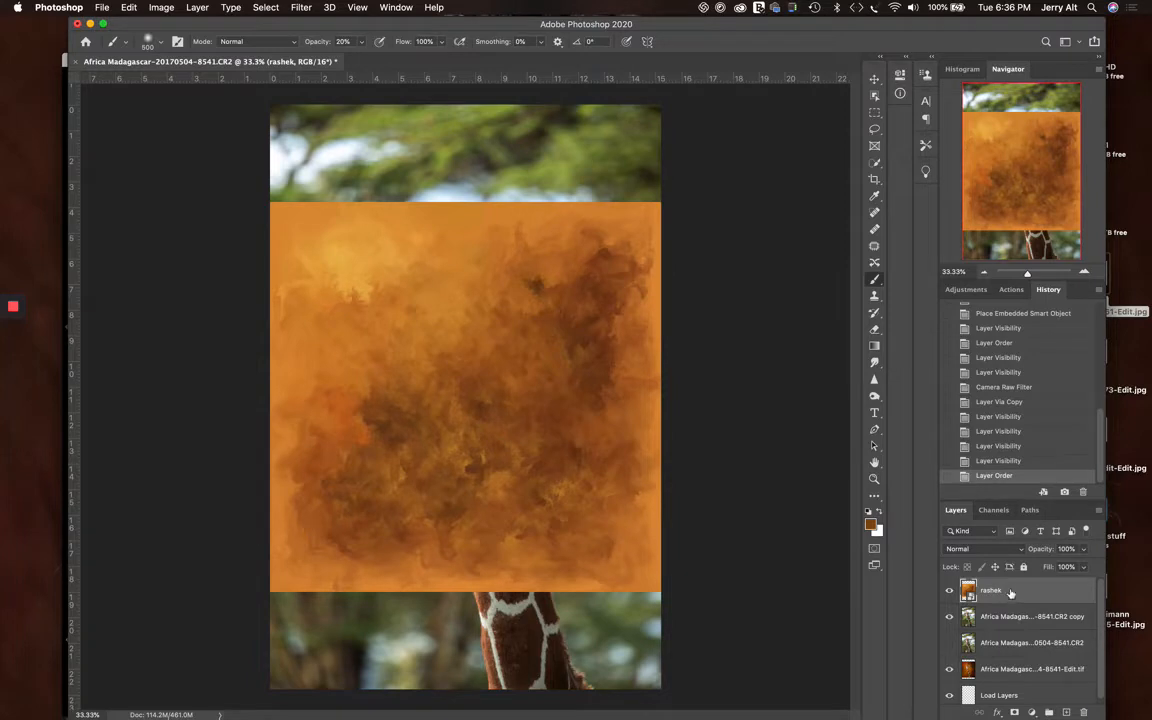
Preview the textures in the Painterly Pack II folder for embedded placement, leaving without placing any of them
click(104, 7)
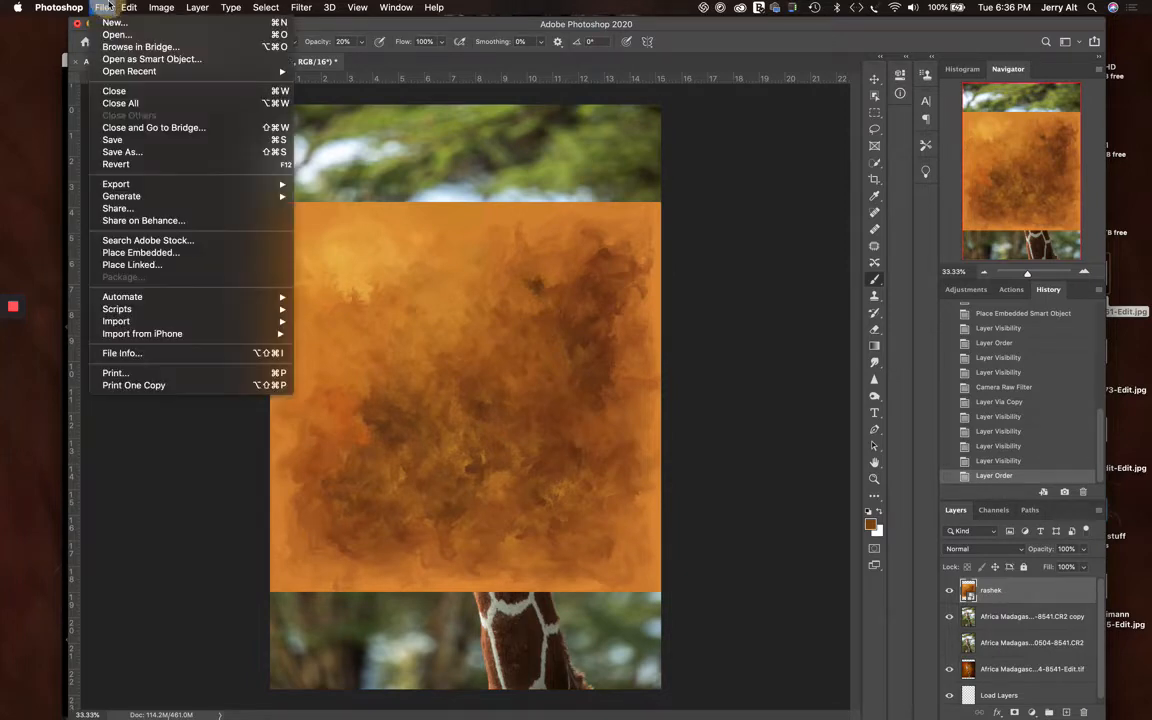
click(151, 256)
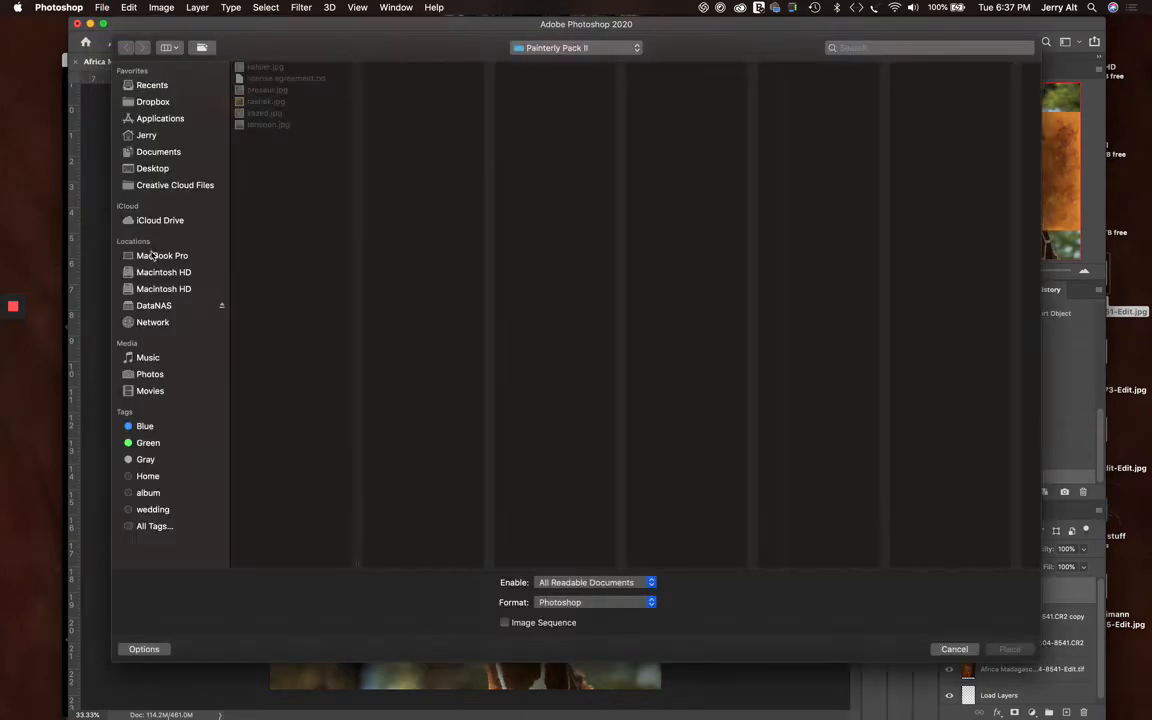
click(280, 102)
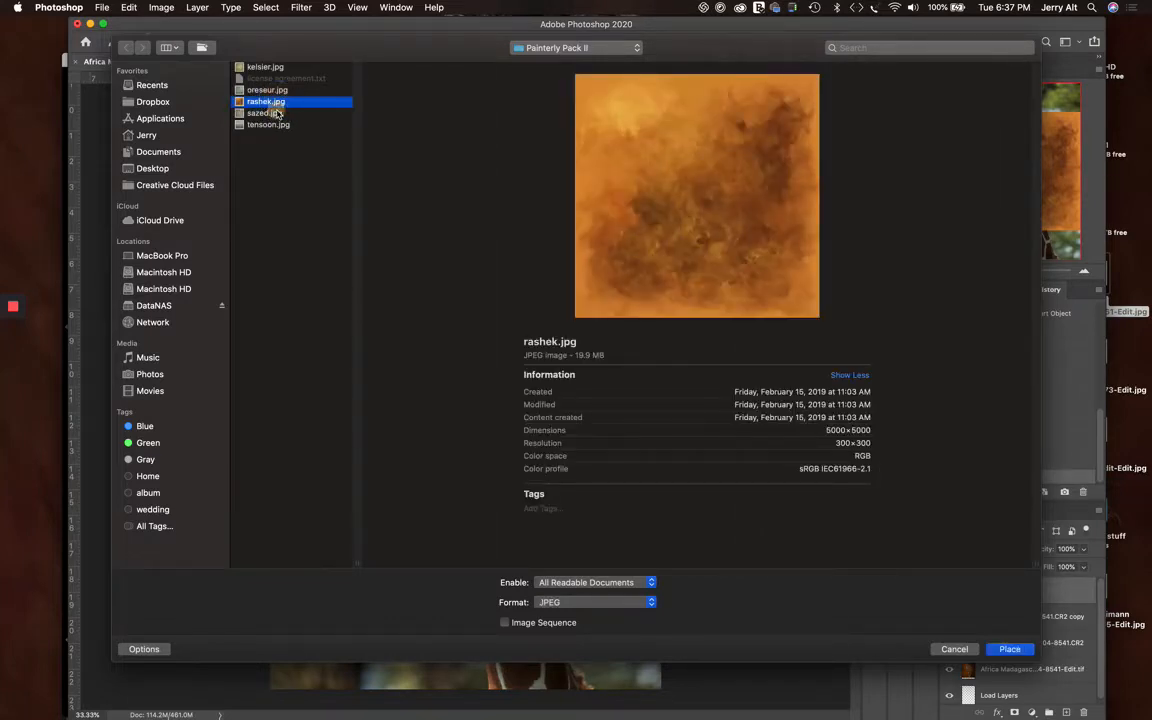
click(272, 113)
click(275, 125)
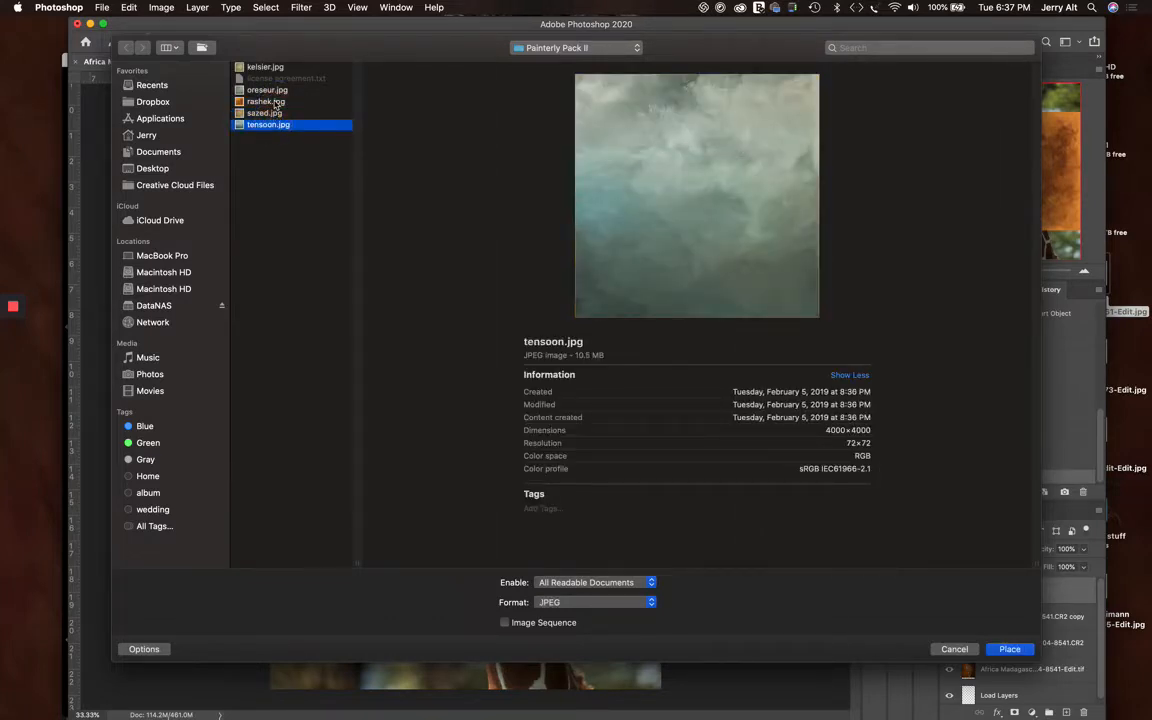
click(266, 101)
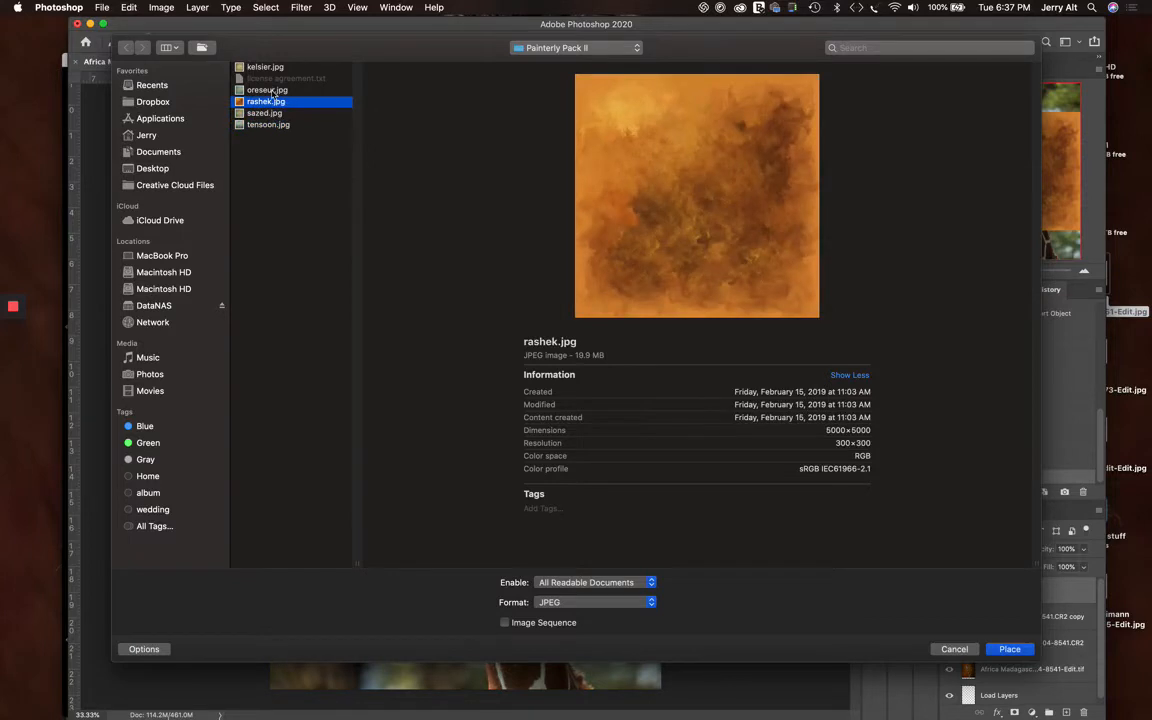
click(270, 90)
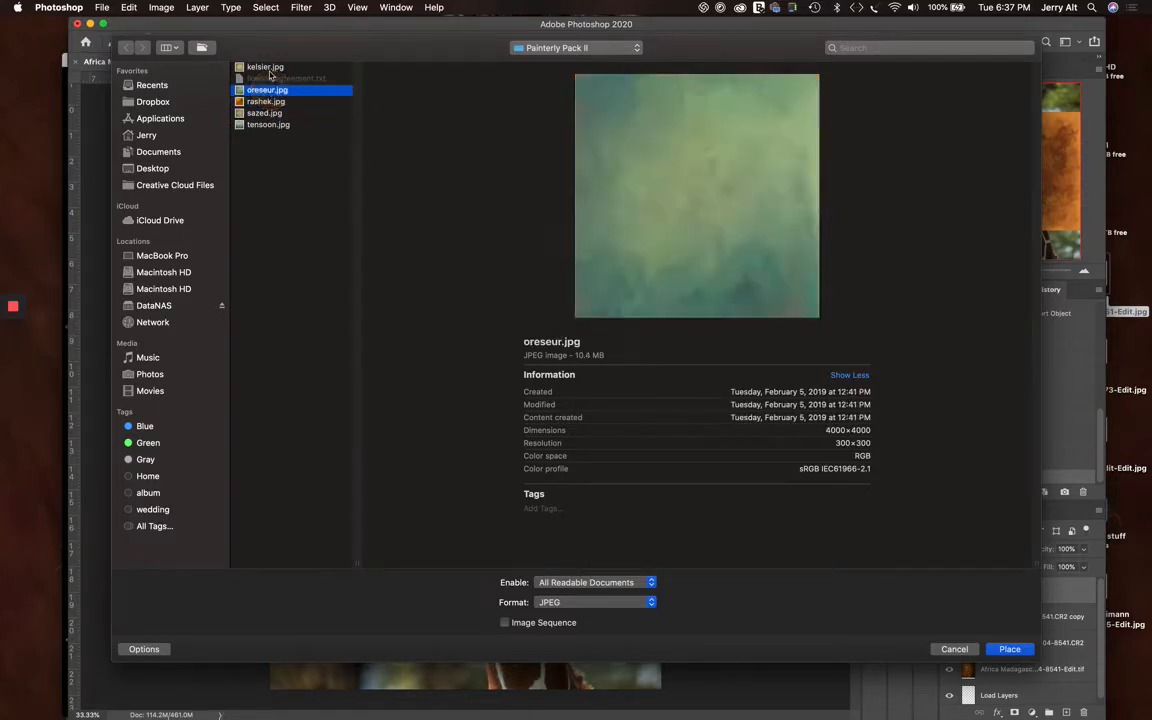
click(269, 69)
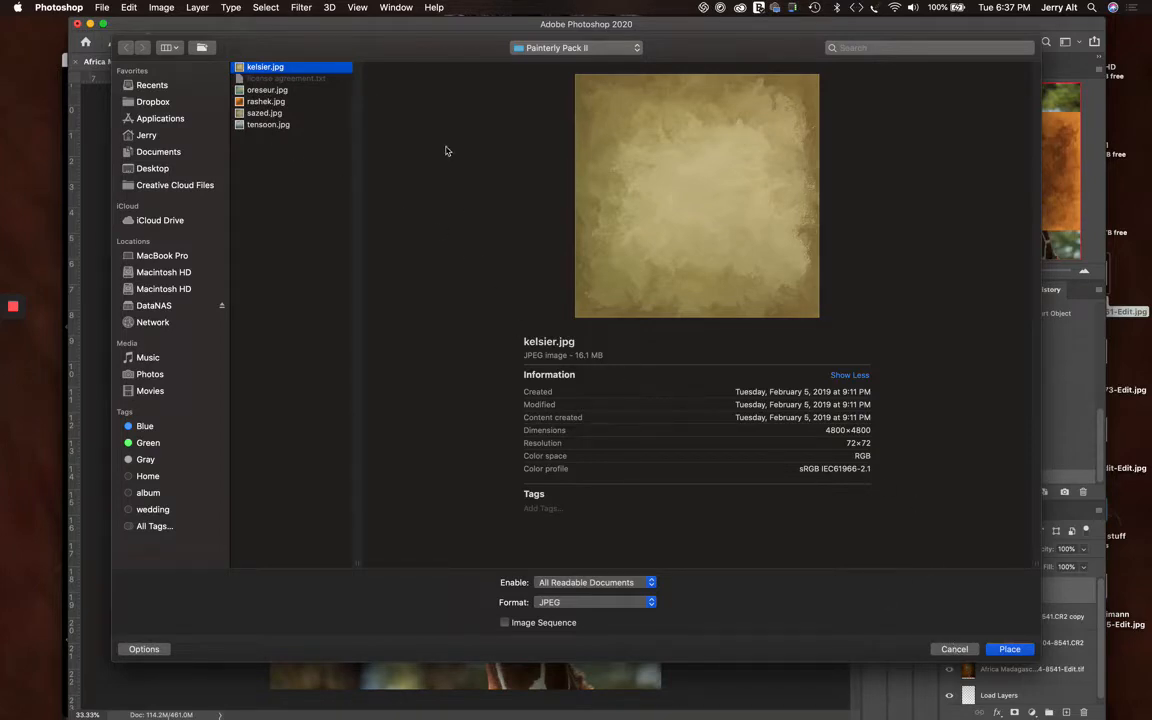
click(285, 104)
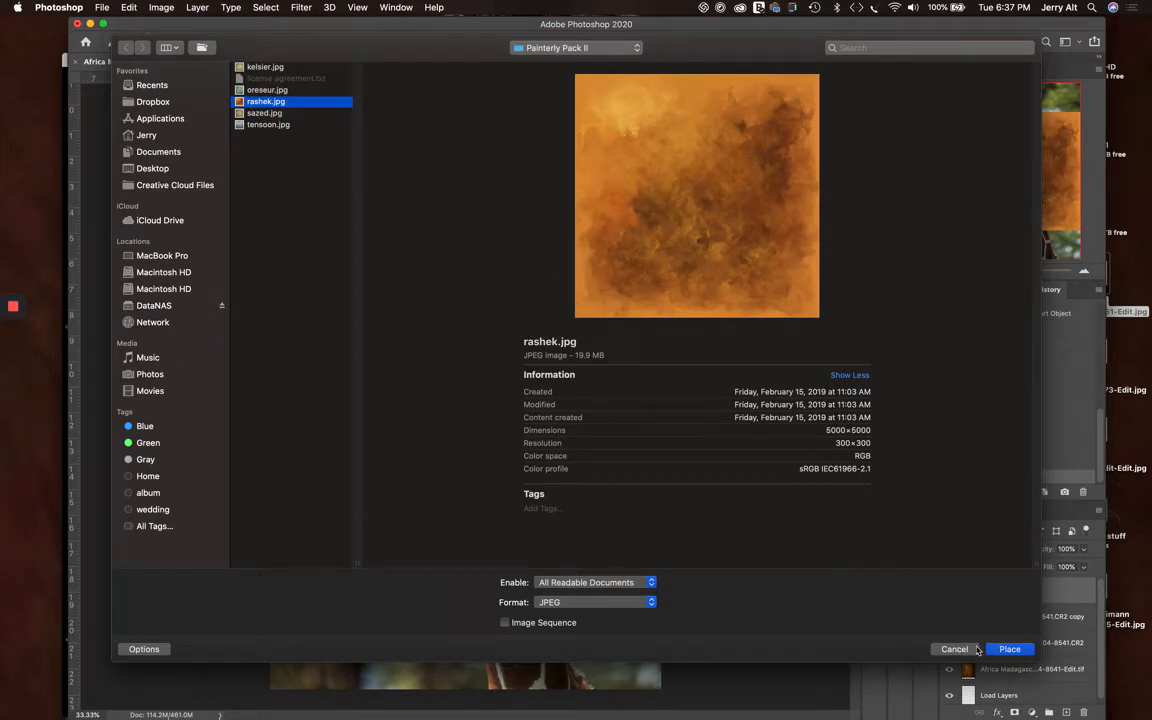
key(Return)
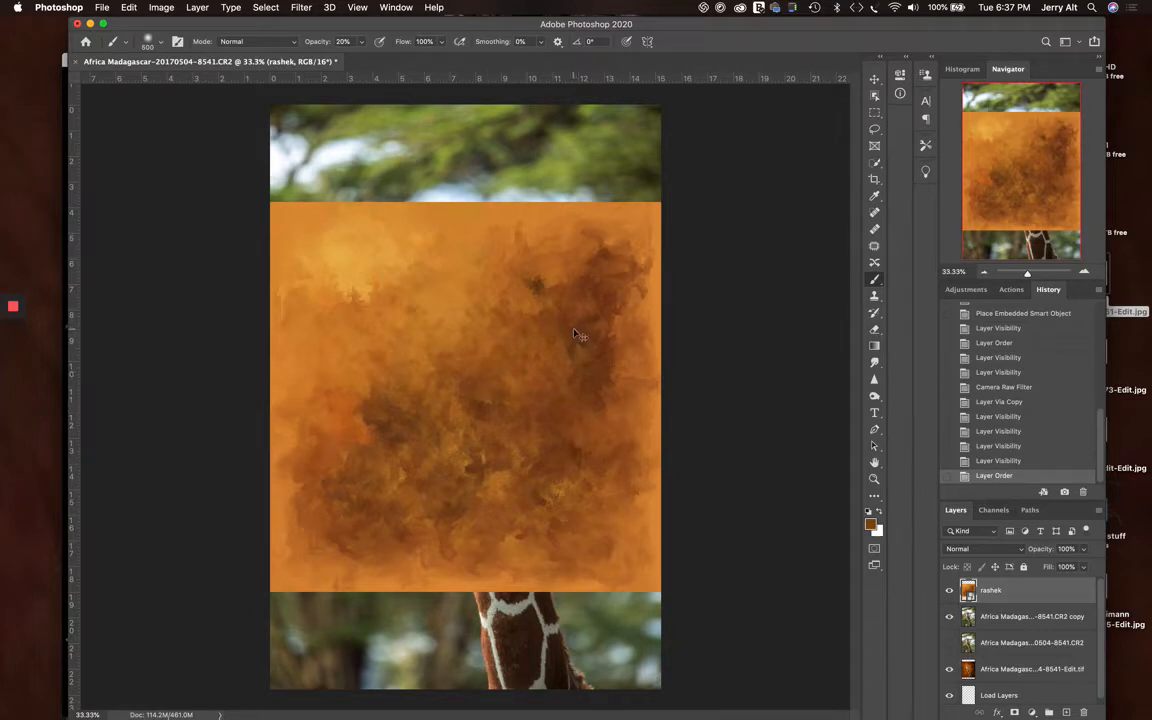
Stretch the rashek texture over the whole canvas, at about 94% width and 140% height, and compare the image with and without it
key(super+t)
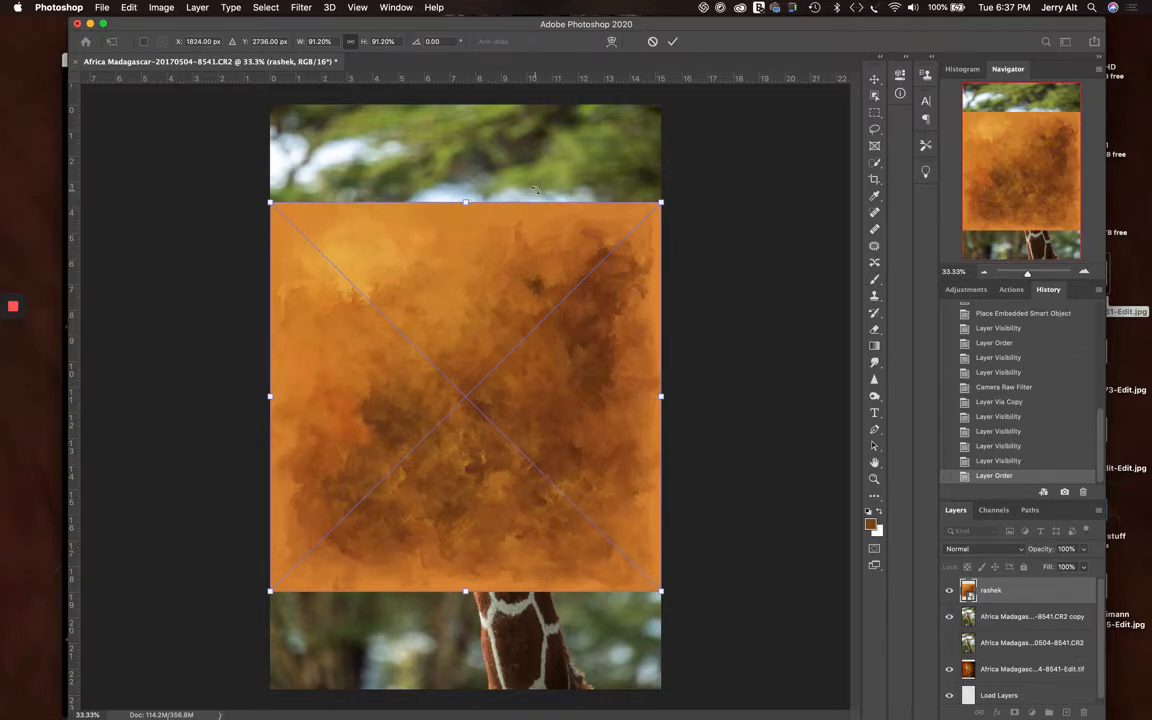
drag(660, 203, 643, 162)
drag(578, 268, 579, 279)
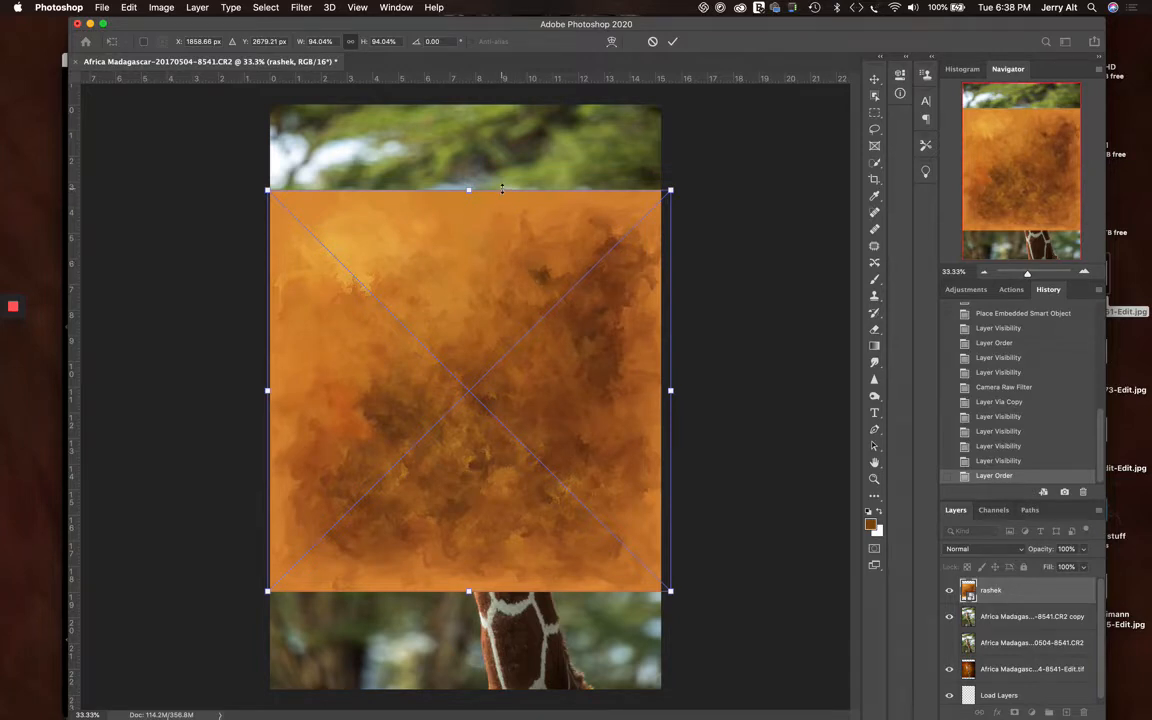
drag(502, 188, 489, 97)
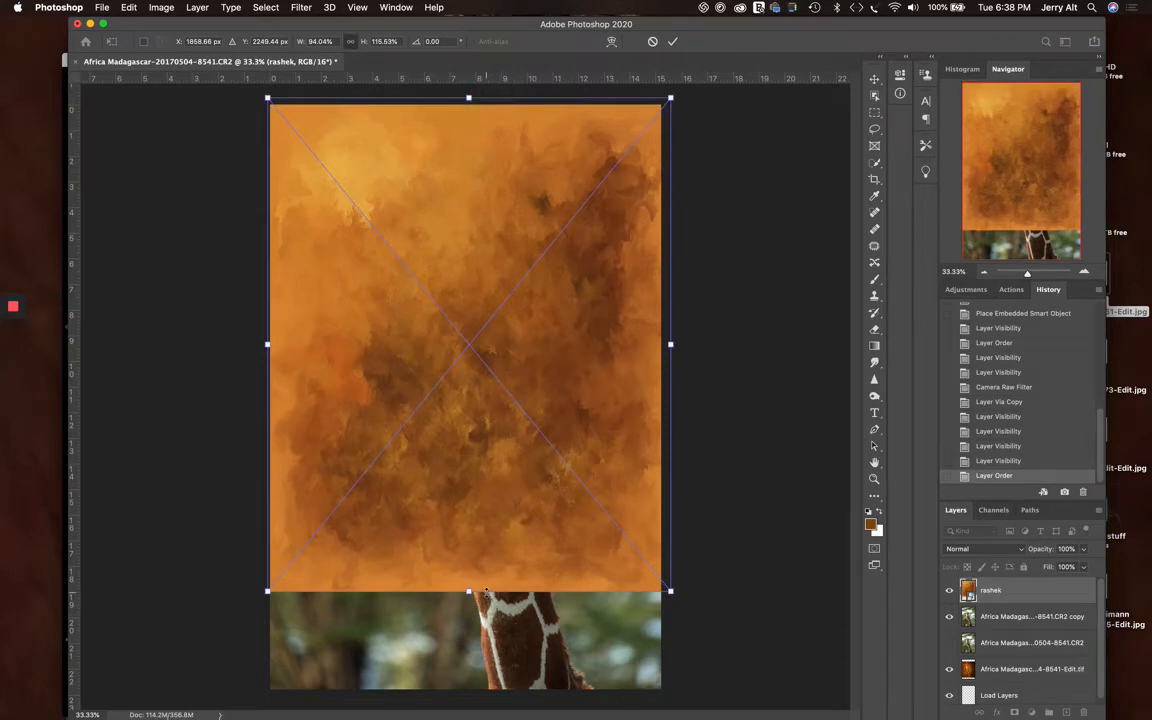
drag(486, 592, 484, 697)
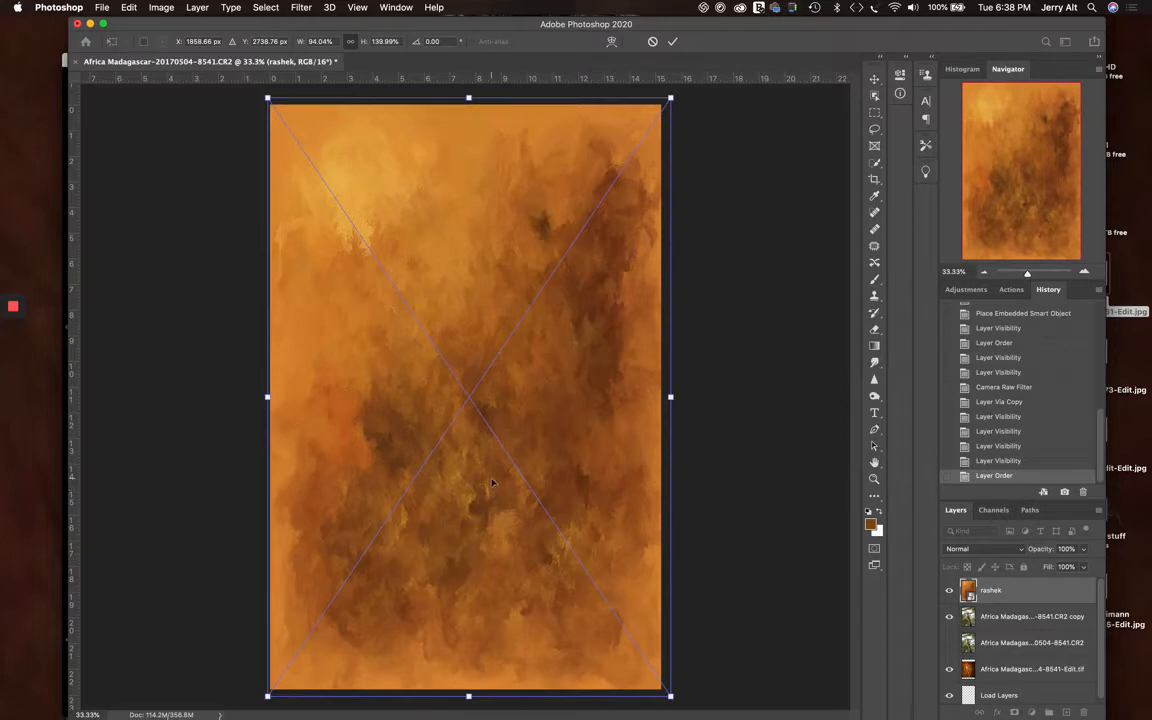
click(672, 41)
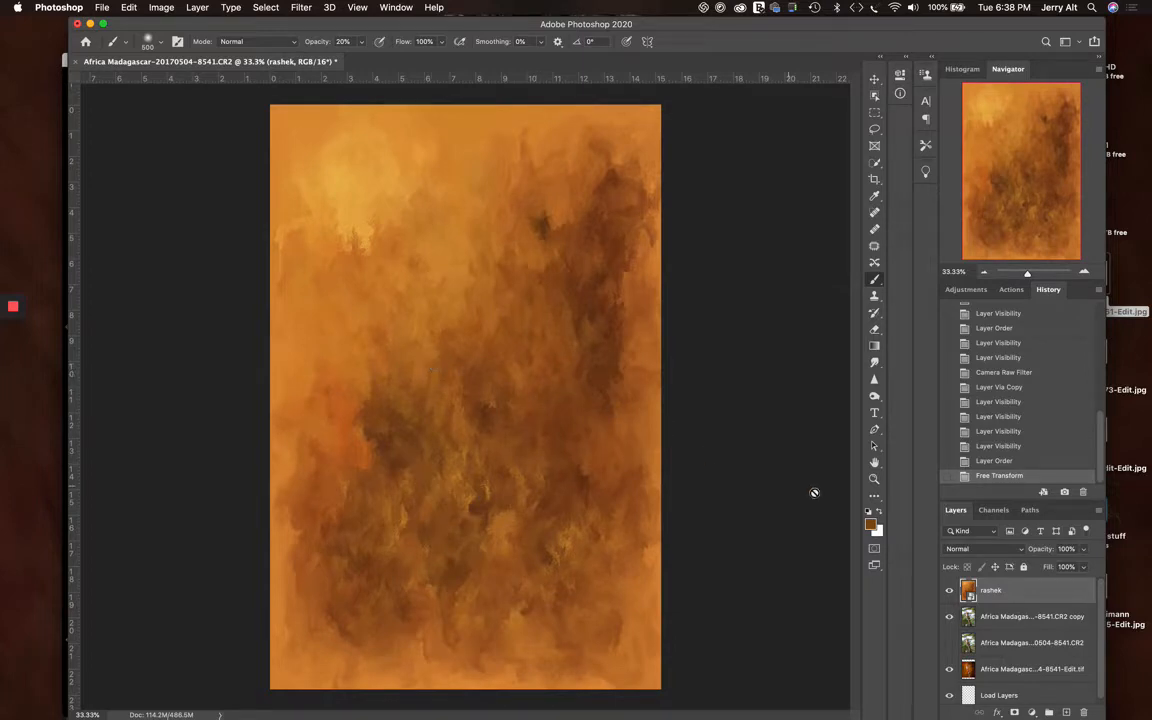
click(951, 592)
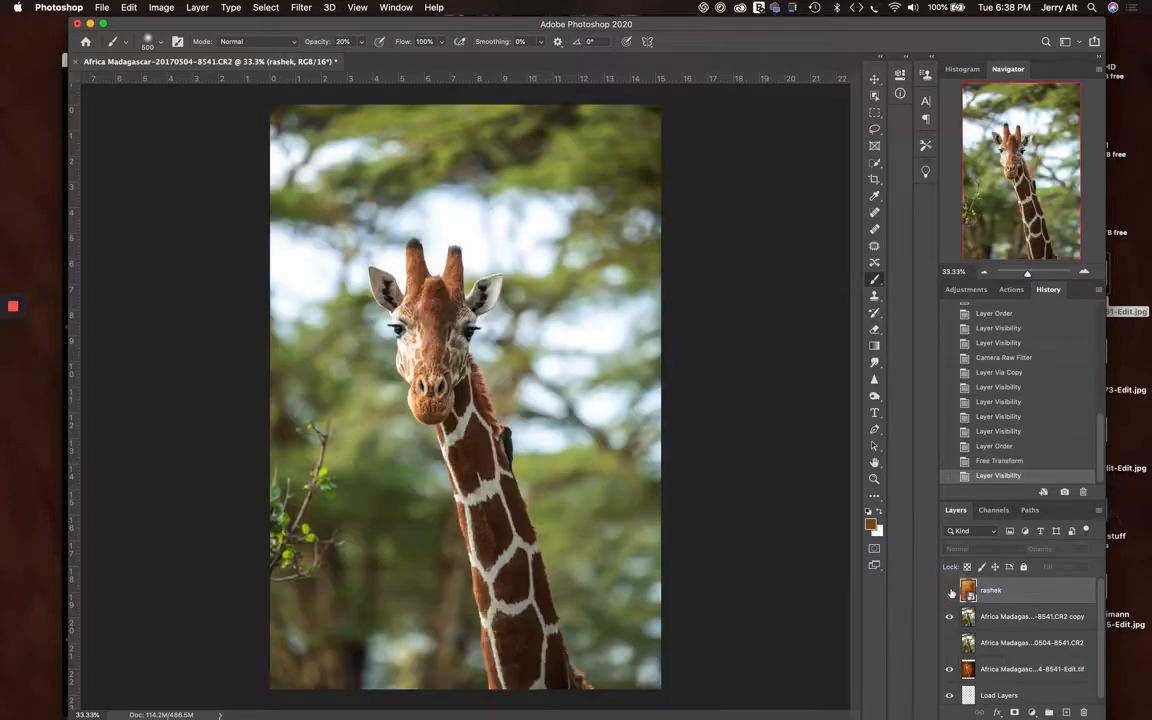
click(951, 592)
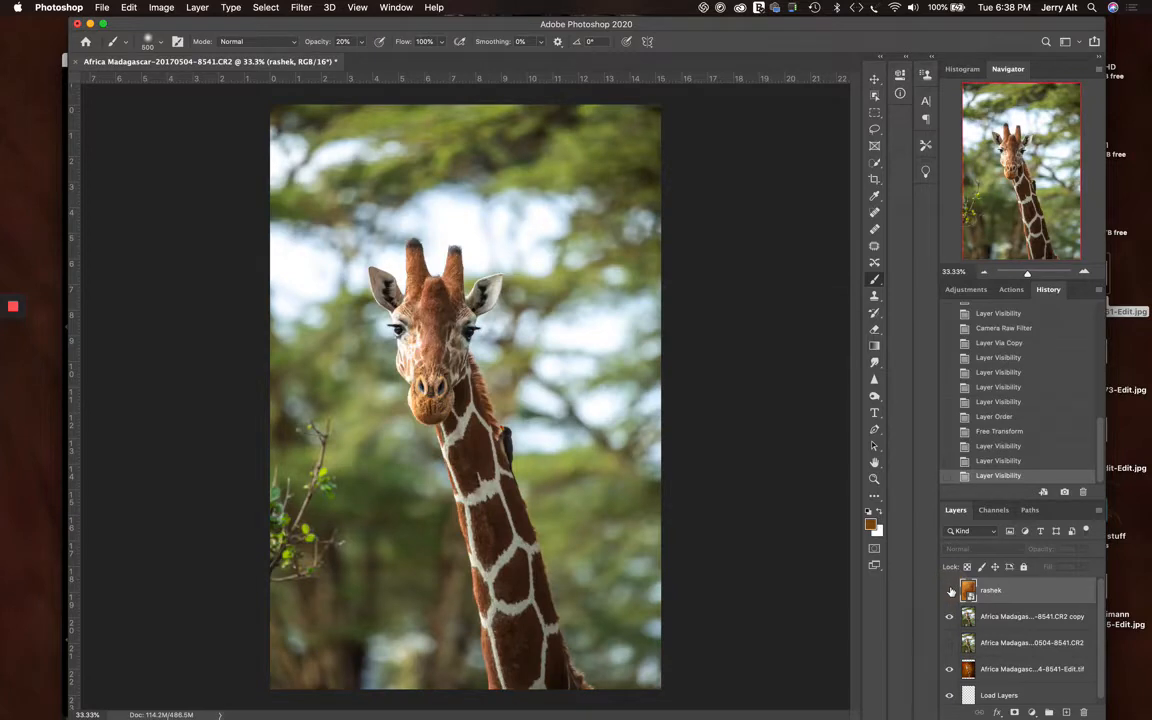
click(950, 590)
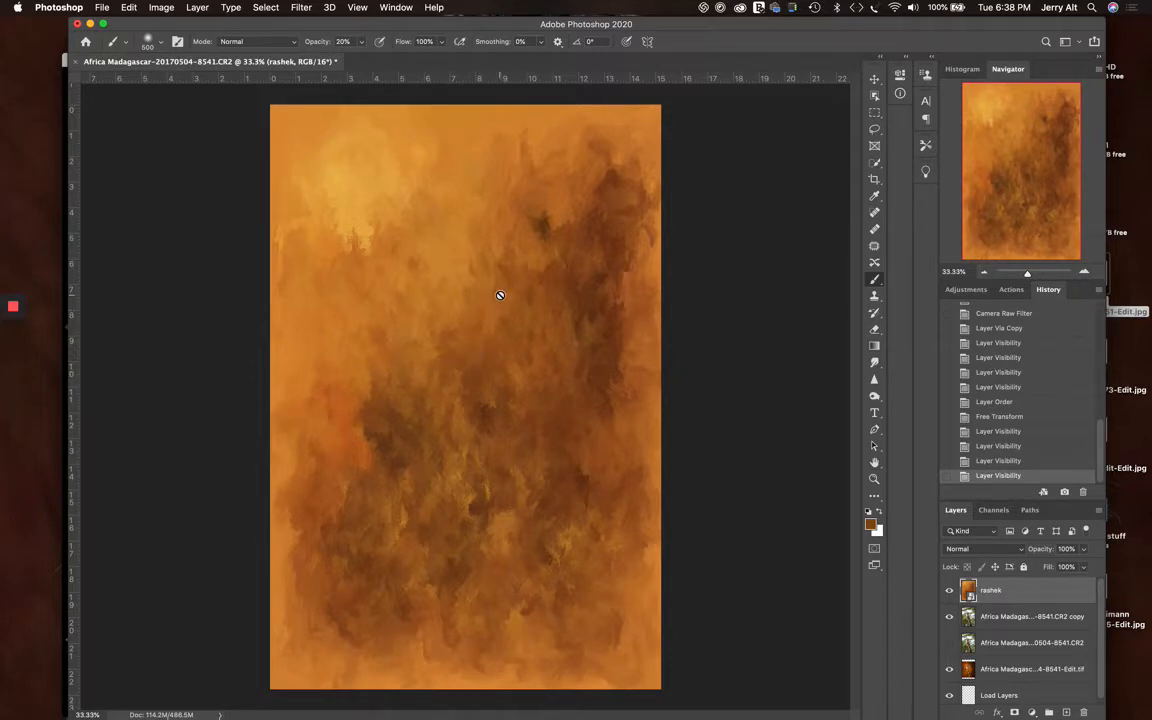
Enlarge the rashek texture beyond the canvas edges, to about 101% width and 150% height
key(super+t)
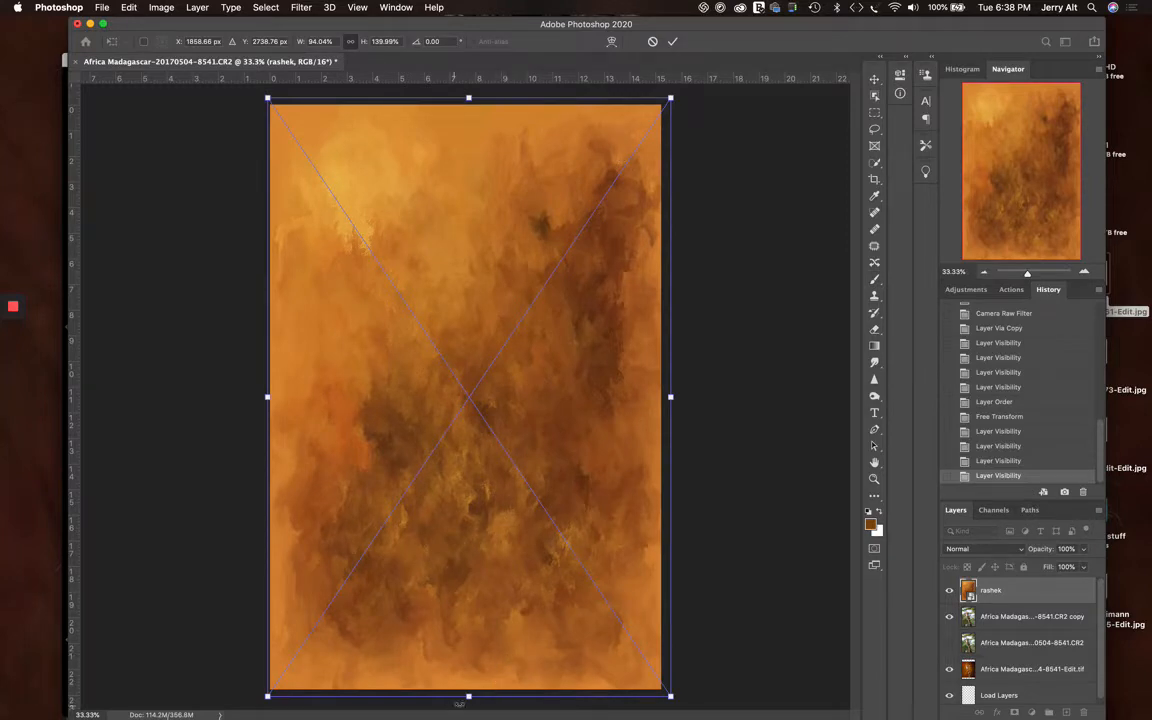
drag(470, 694, 474, 709)
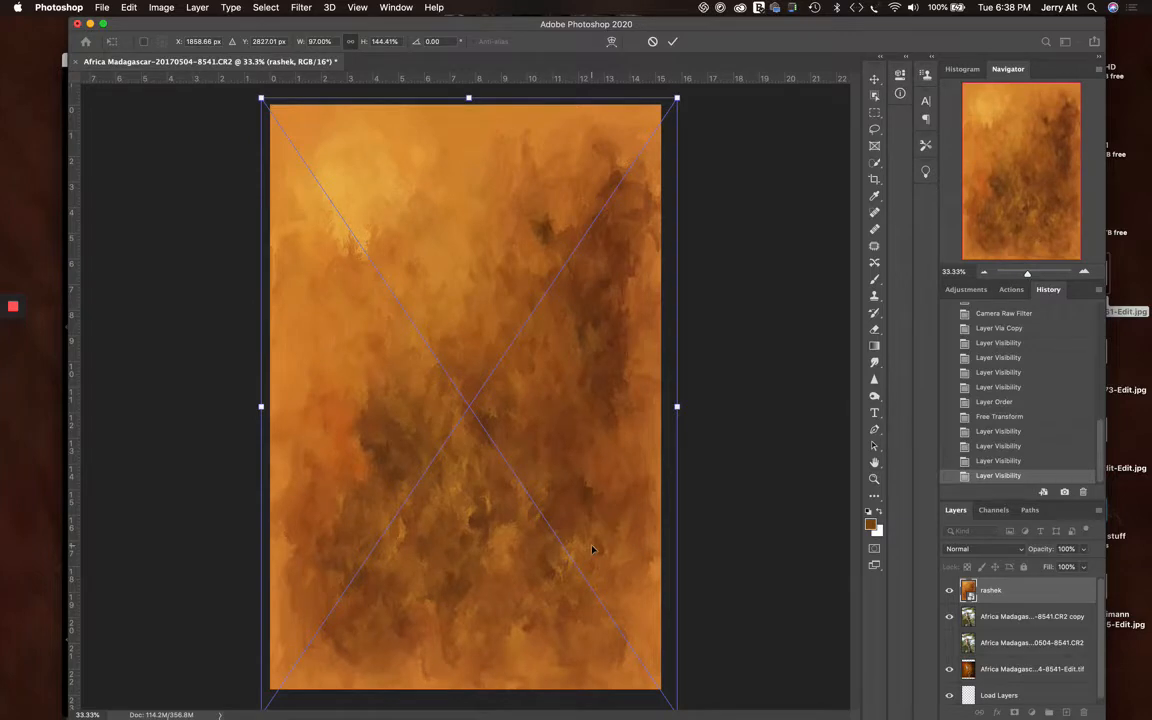
key(super+minus)
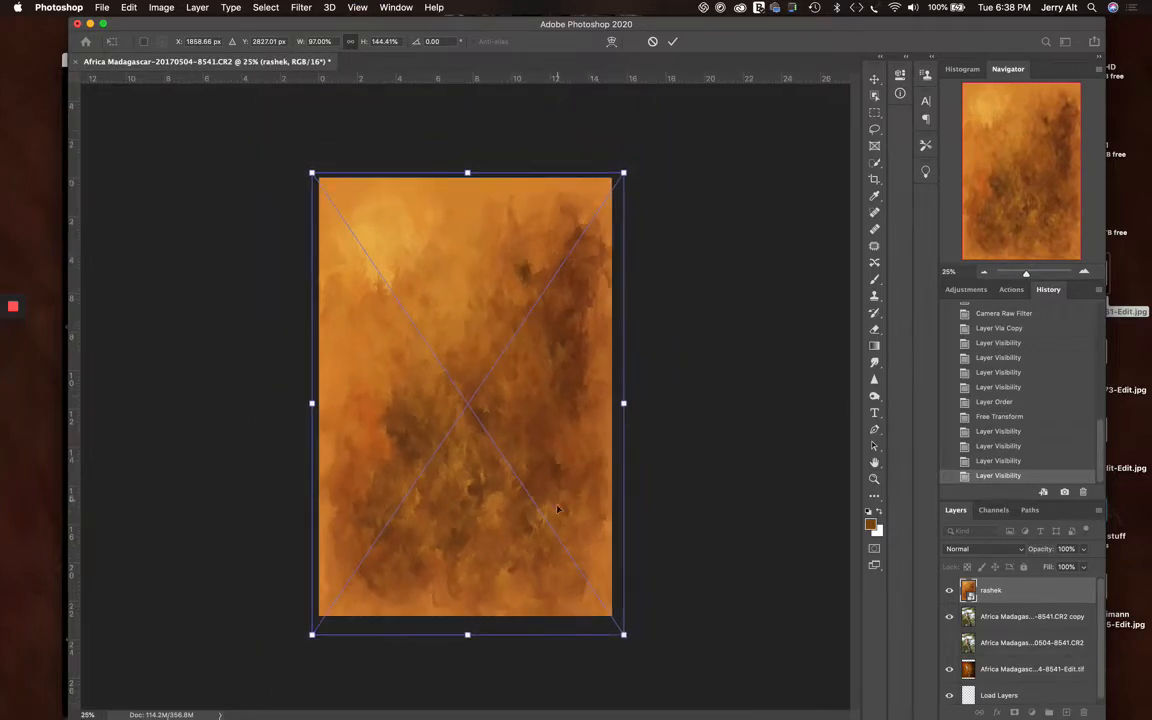
drag(467, 634, 466, 652)
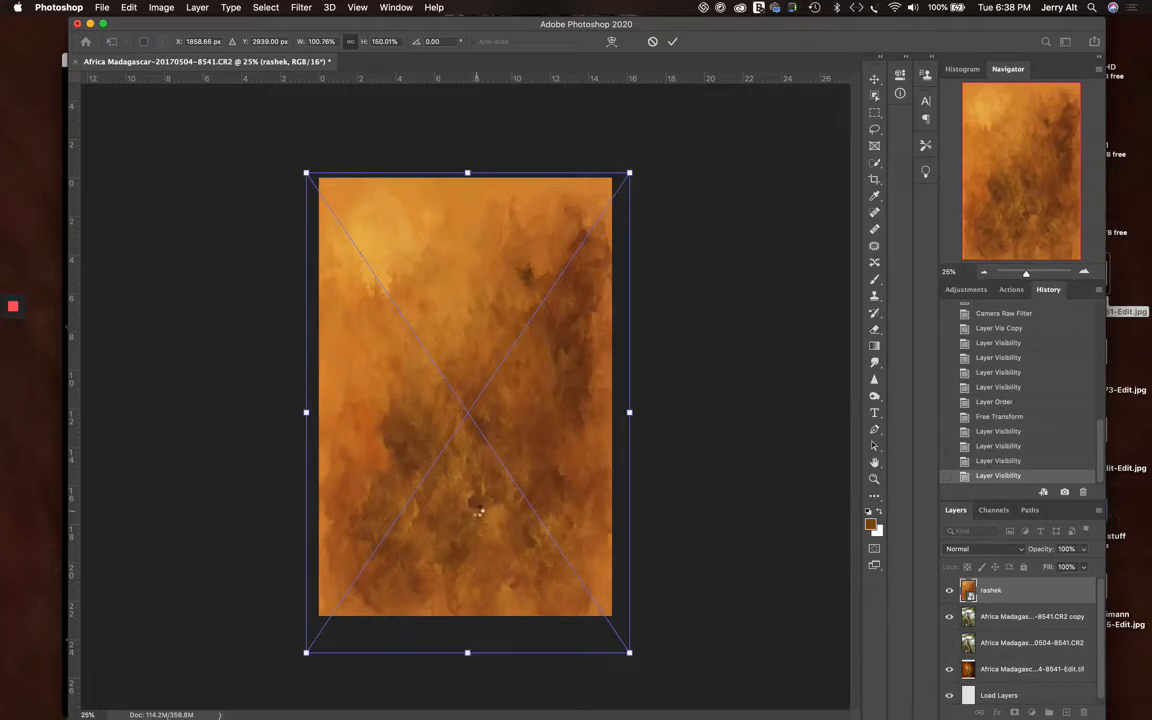
key(Return)
key(b)
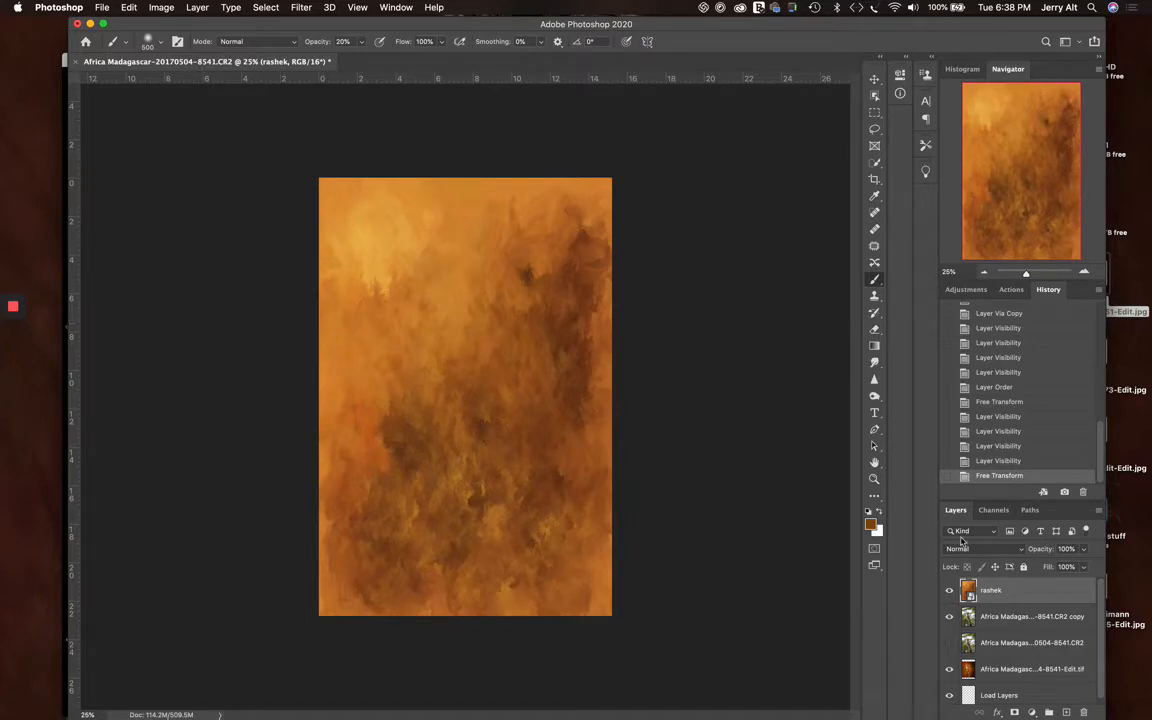
Hide the rashek layer and select the giraffe on the giraffe copy layer with Select Subject
click(950, 591)
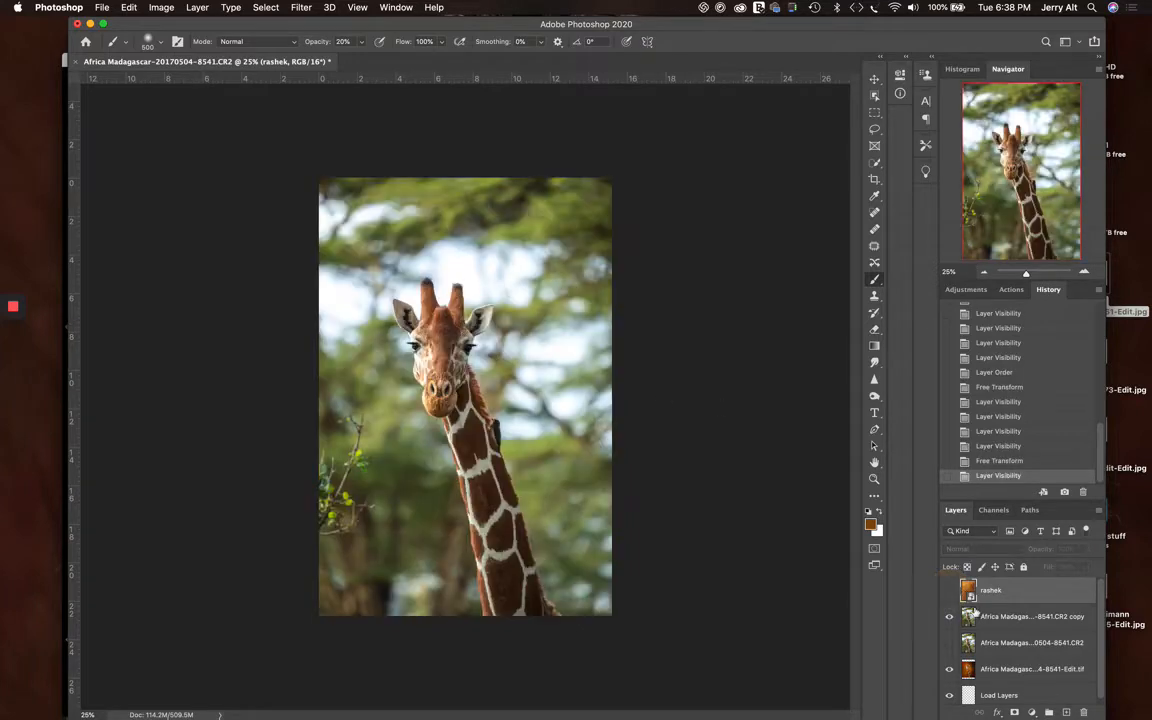
click(962, 615)
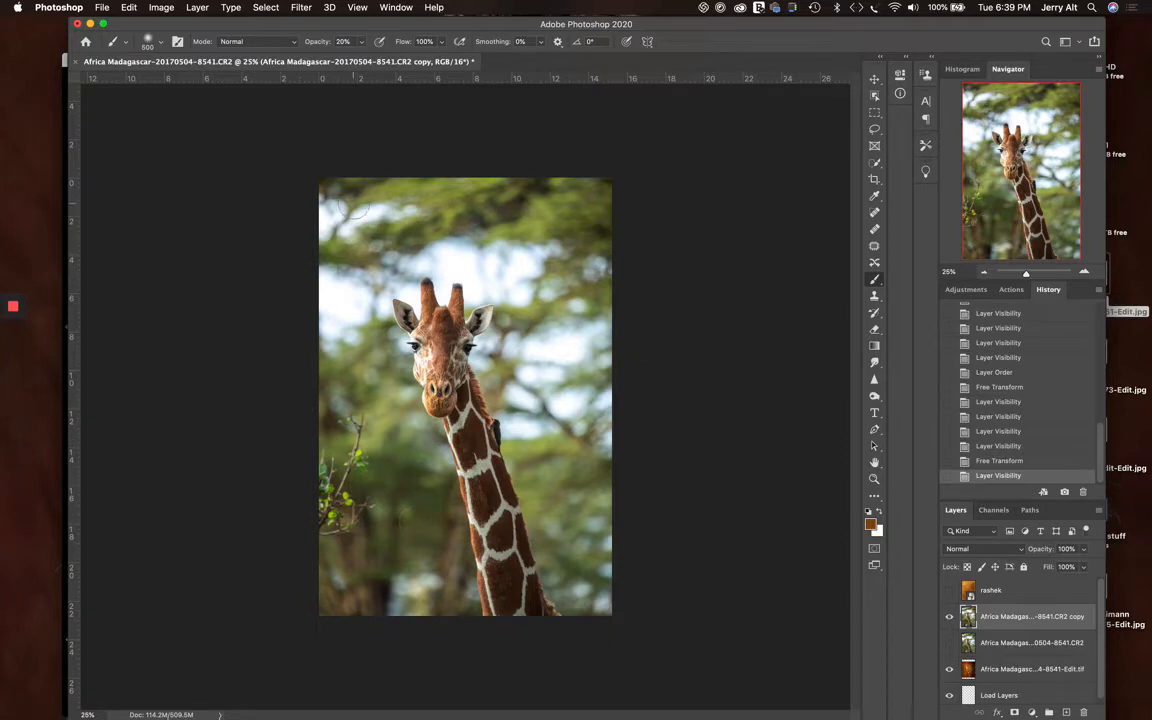
click(876, 197)
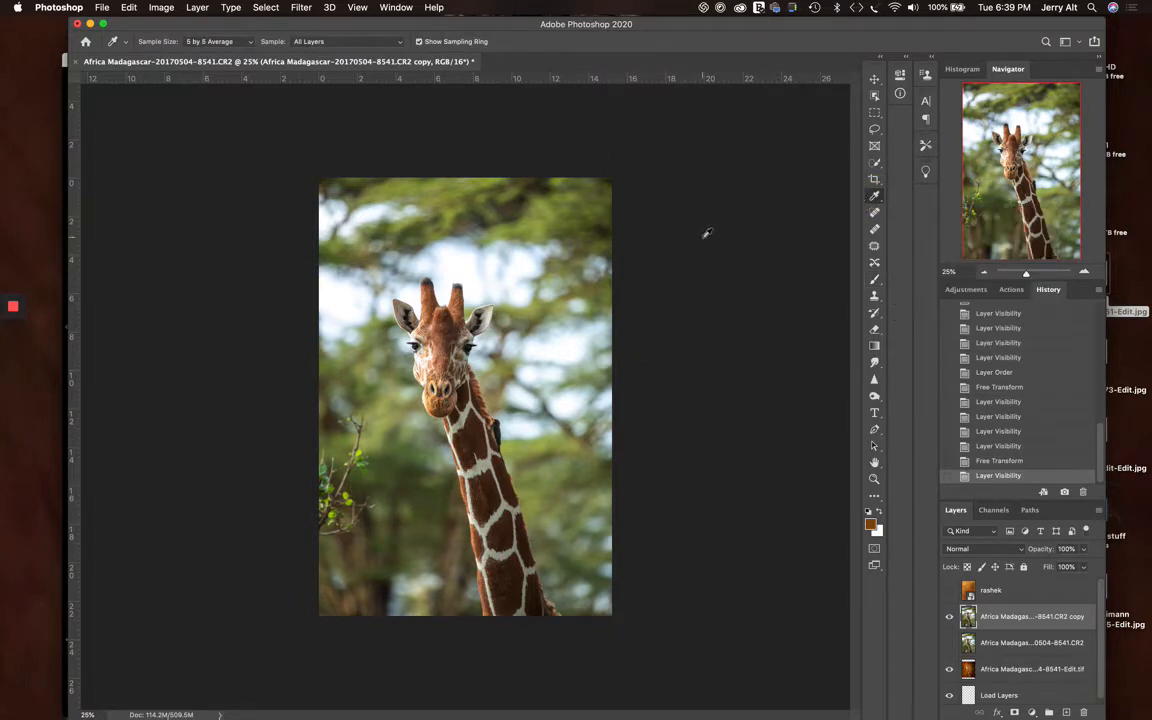
click(876, 163)
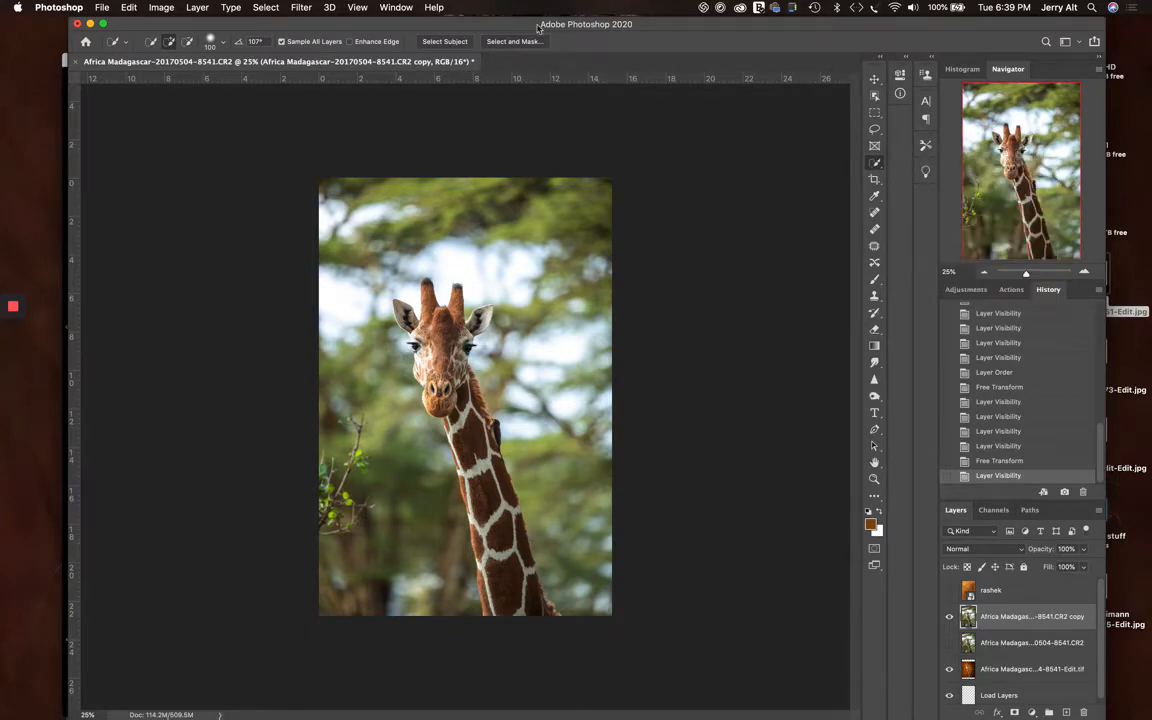
click(875, 198)
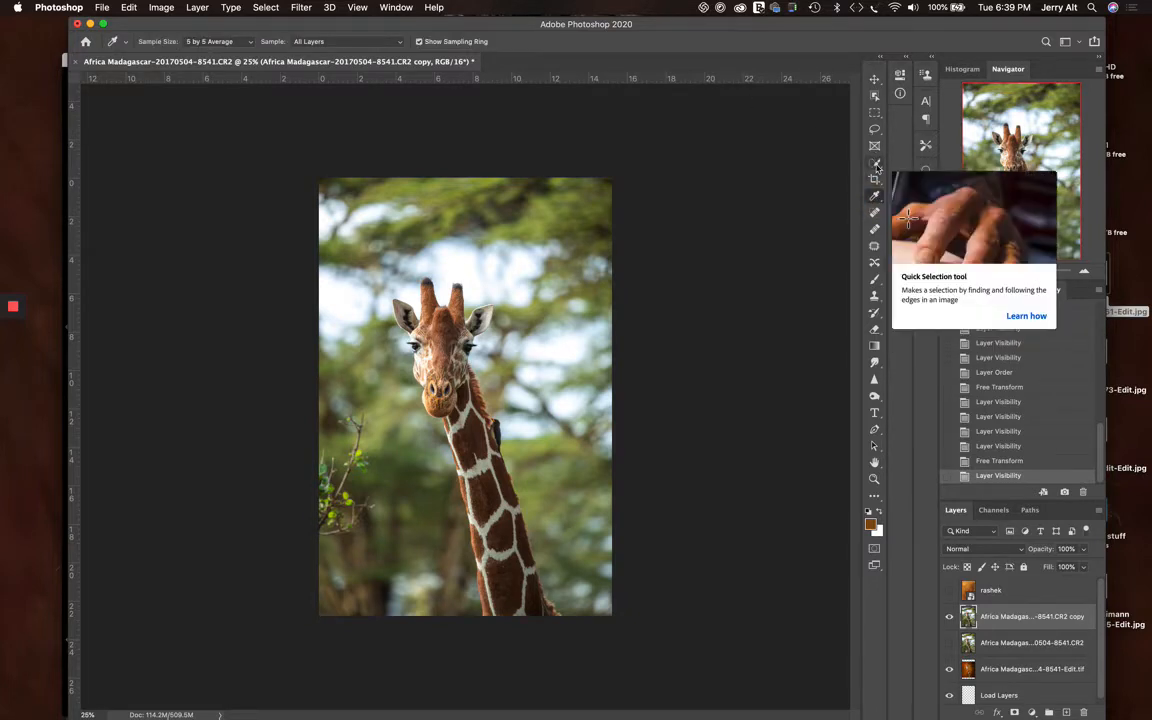
click(876, 164)
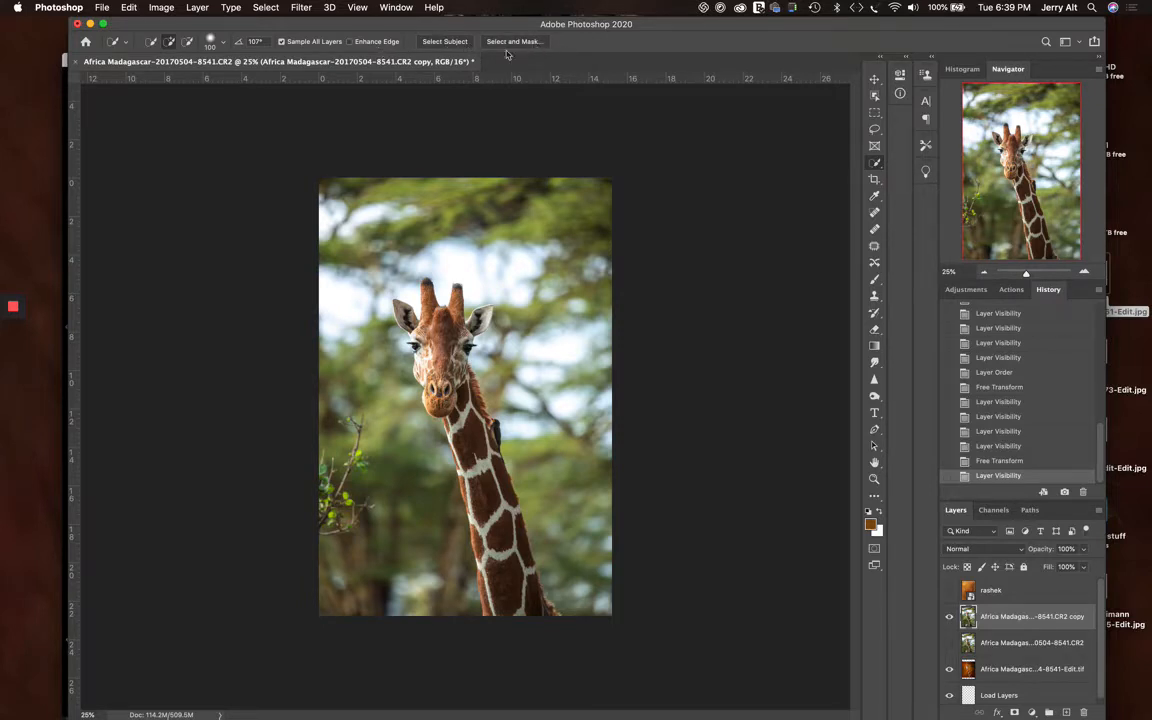
click(455, 46)
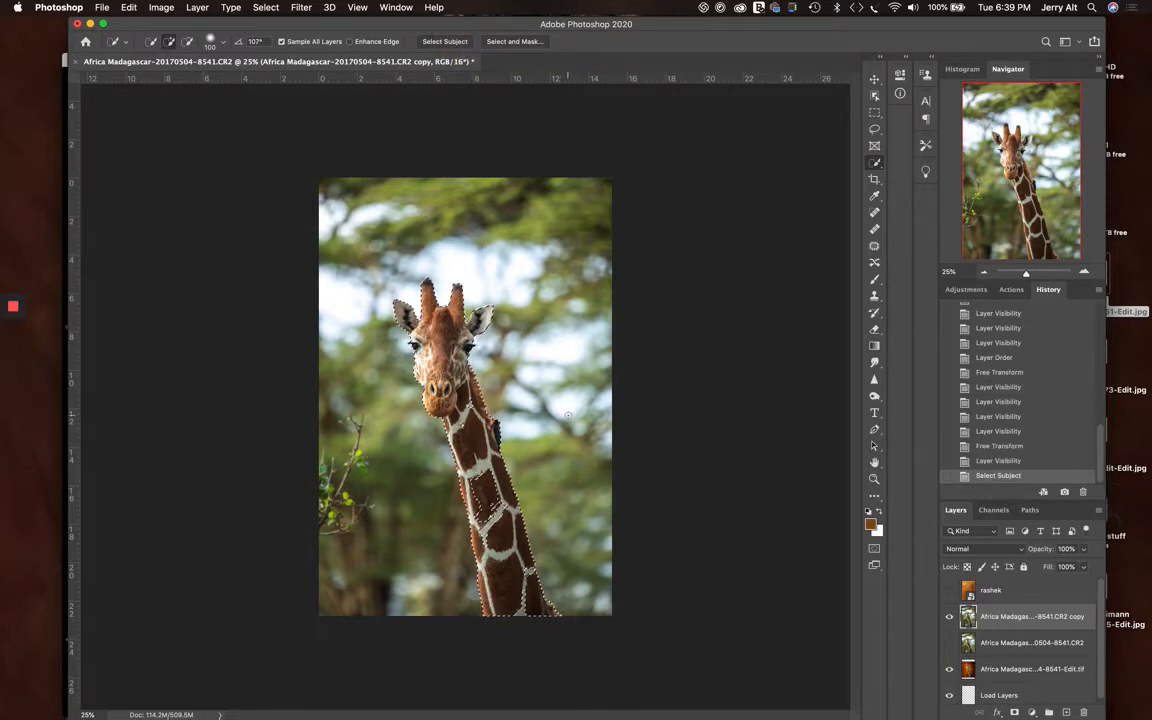
Add the missed patches on the middle and lower neck to the giraffe selection with the Quick Selection tool
key(super+equal)
key(super+equal)
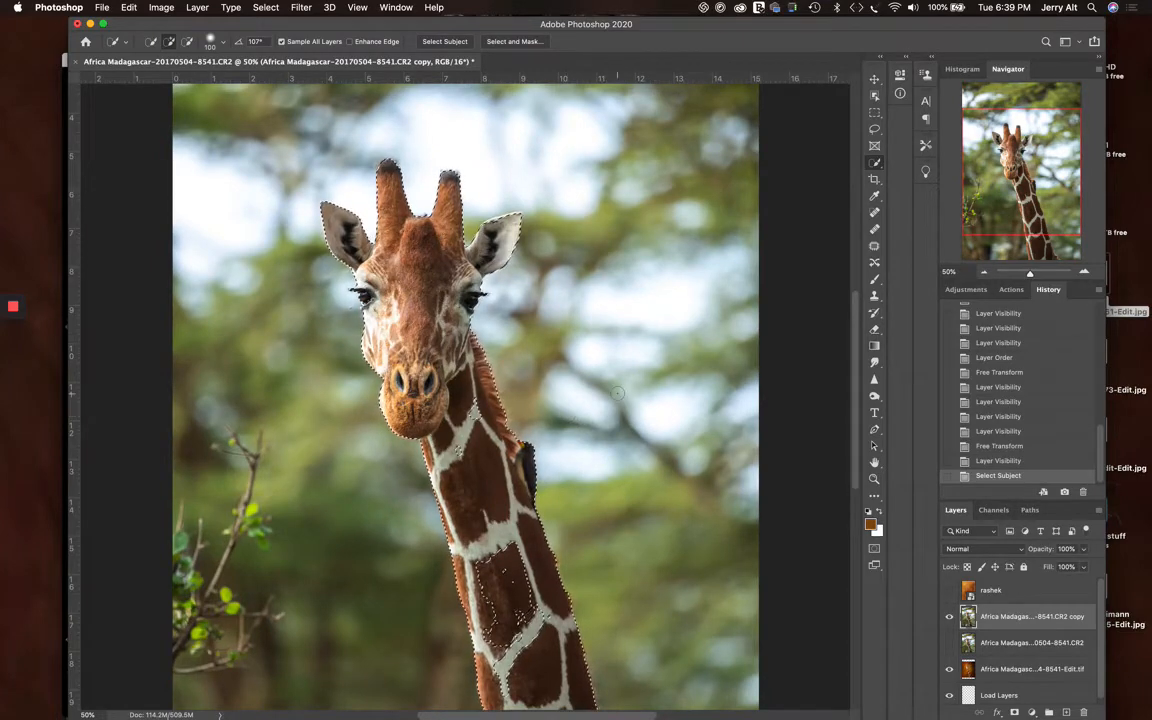
scroll(485, 355, down, 3)
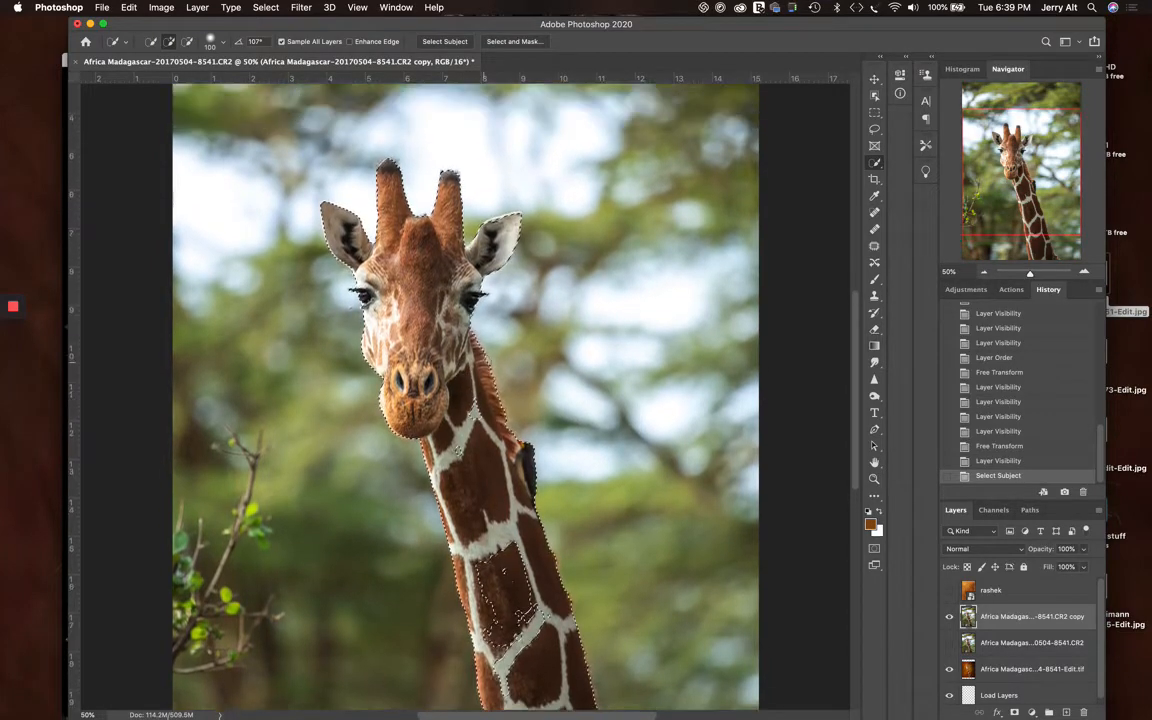
scroll(485, 355, down, 5)
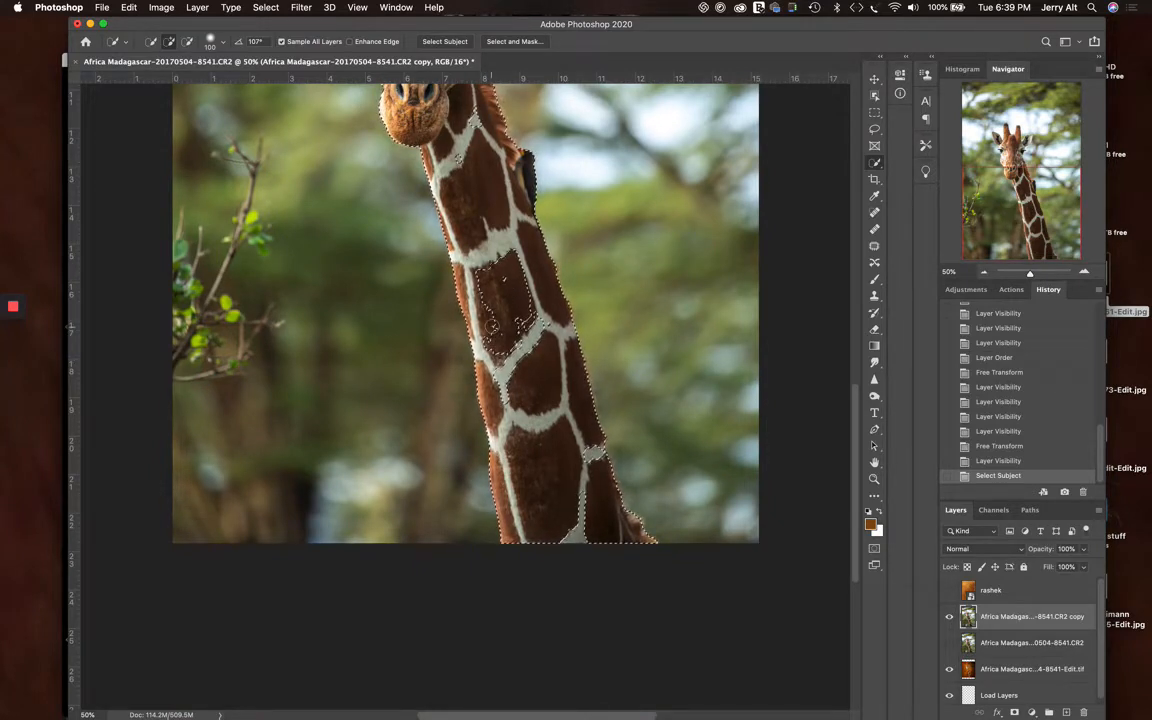
mouse_move(497, 340)
mouse_down()
mouse_move(501, 301)
mouse_move(530, 373)
mouse_move(533, 347)
mouse_move(517, 393)
mouse_move(567, 458)
mouse_up()
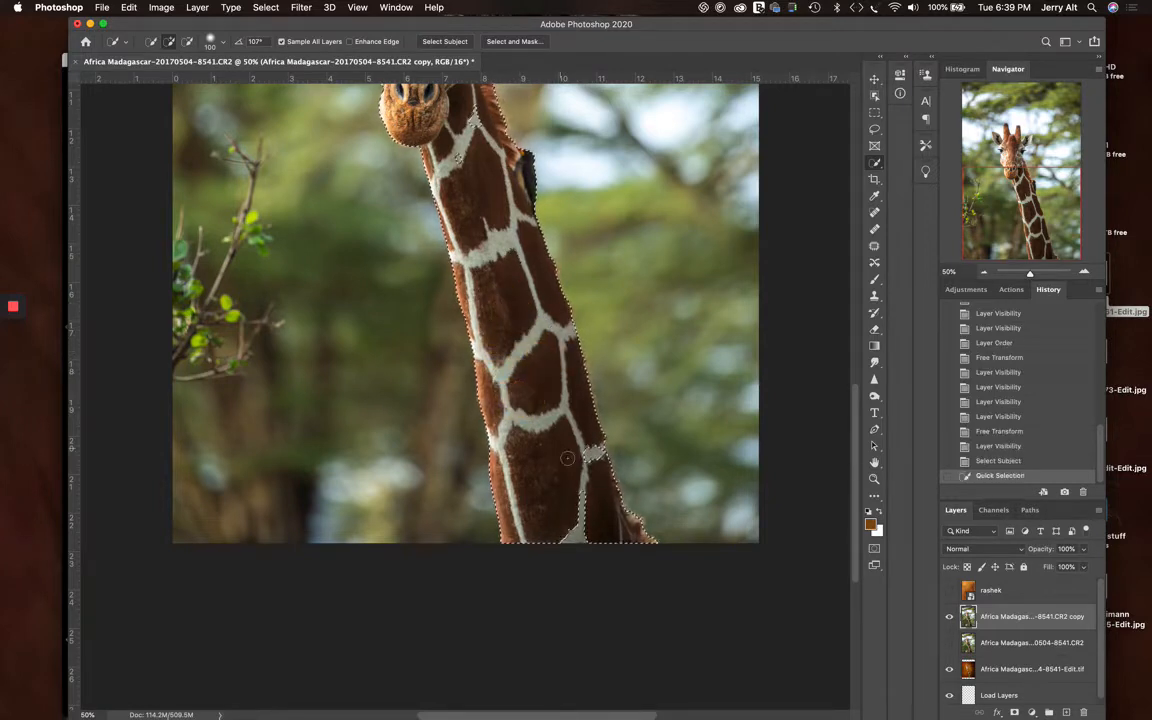
drag(566, 521, 584, 539)
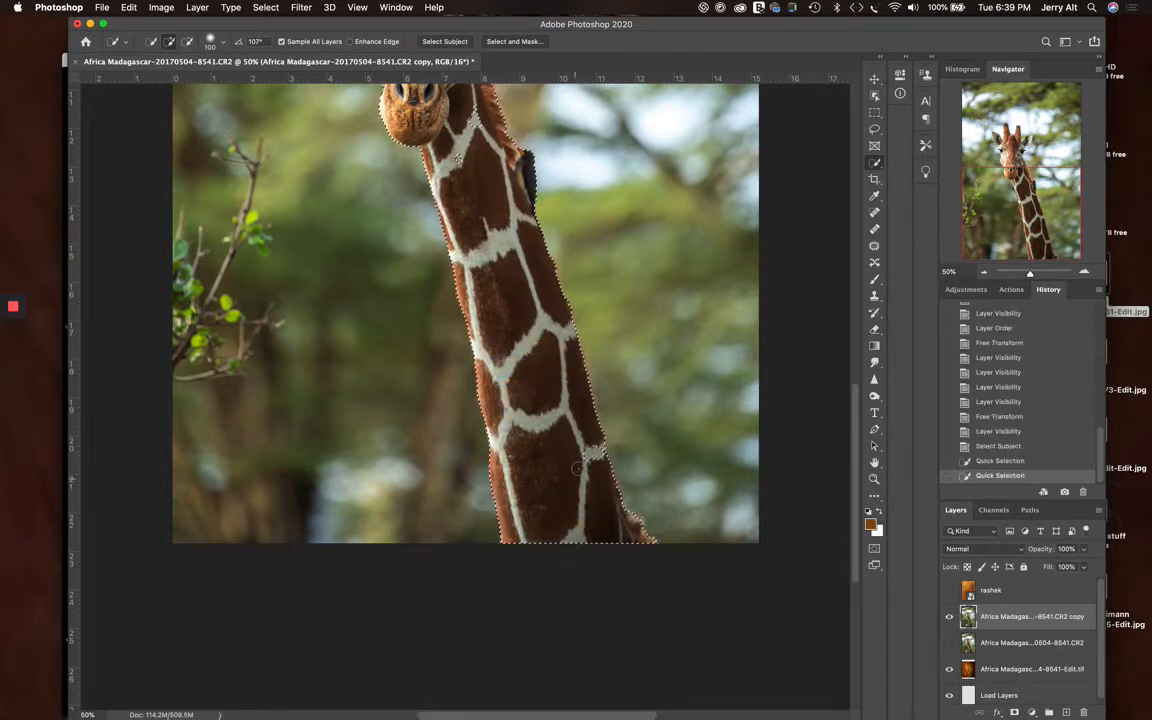
click(587, 457)
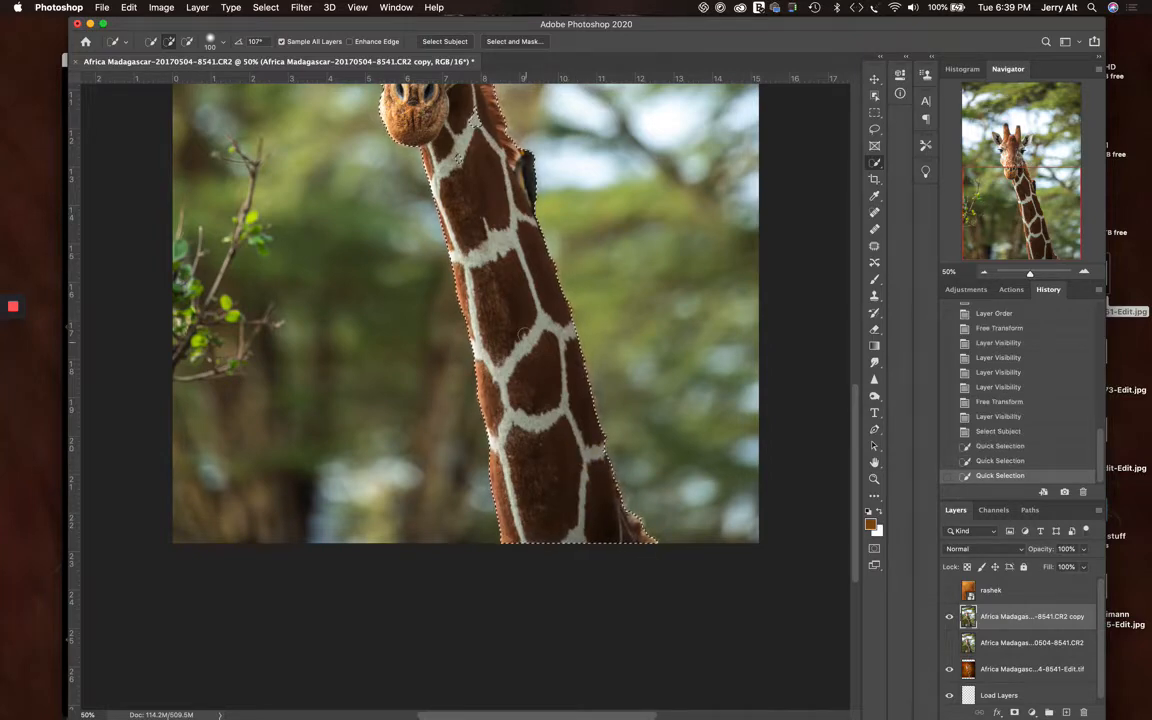
Add the missed patch on the upper neck below the chin to the selection and check the outline along the whole giraffe
scroll(480, 254, up, 3)
scroll(480, 254, up, 8)
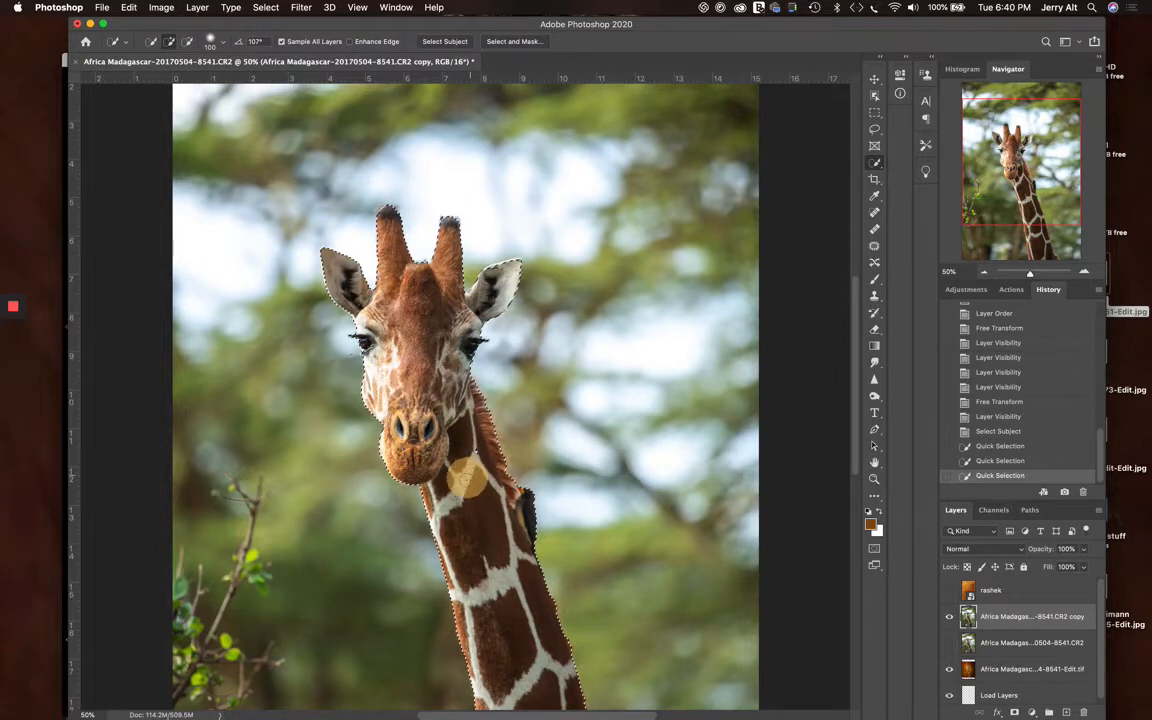
click(465, 480)
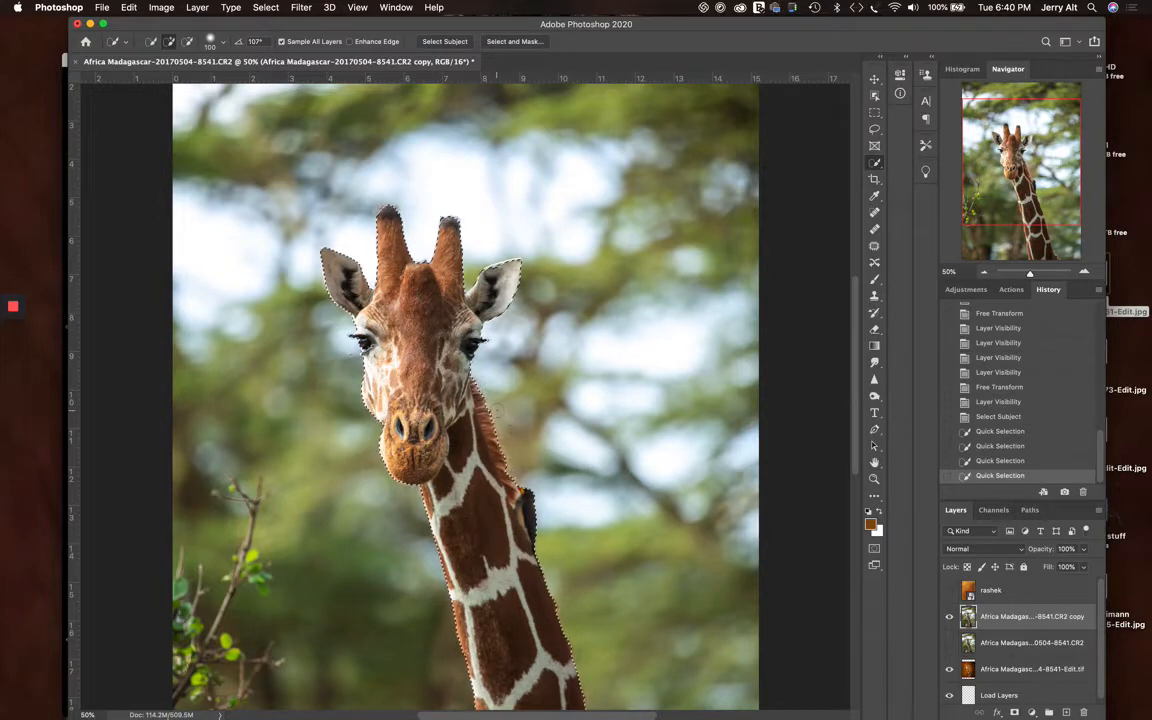
scroll(497, 420, down, 4)
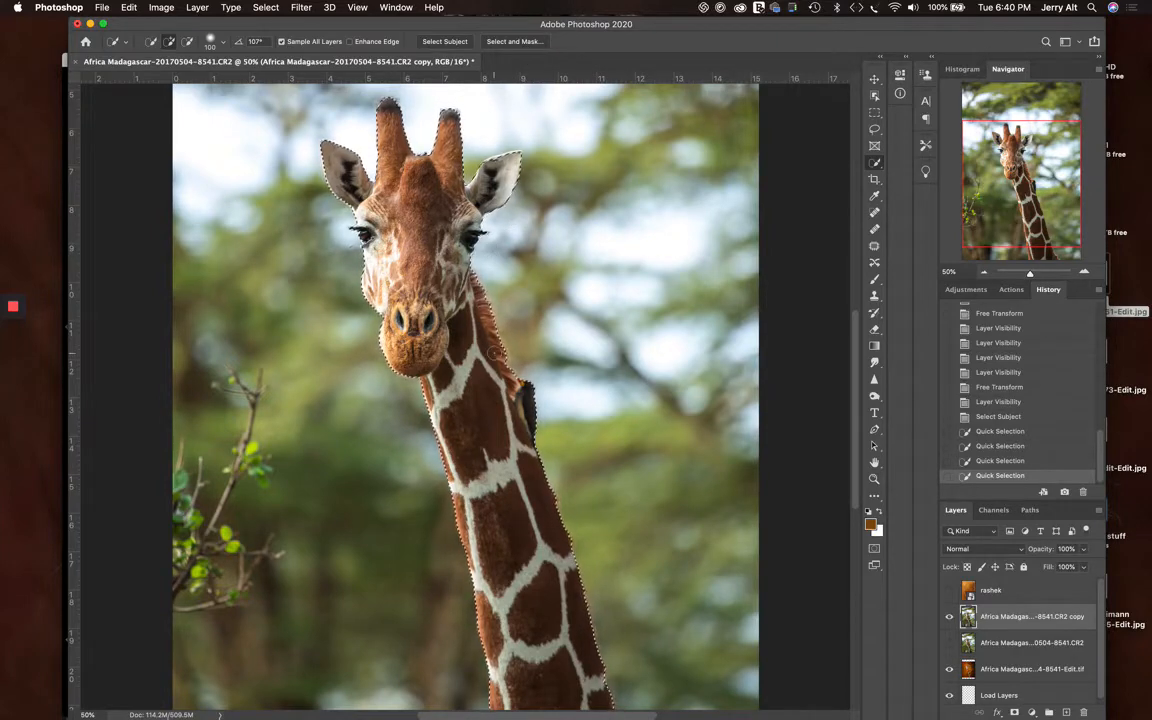
scroll(495, 355, down, 5)
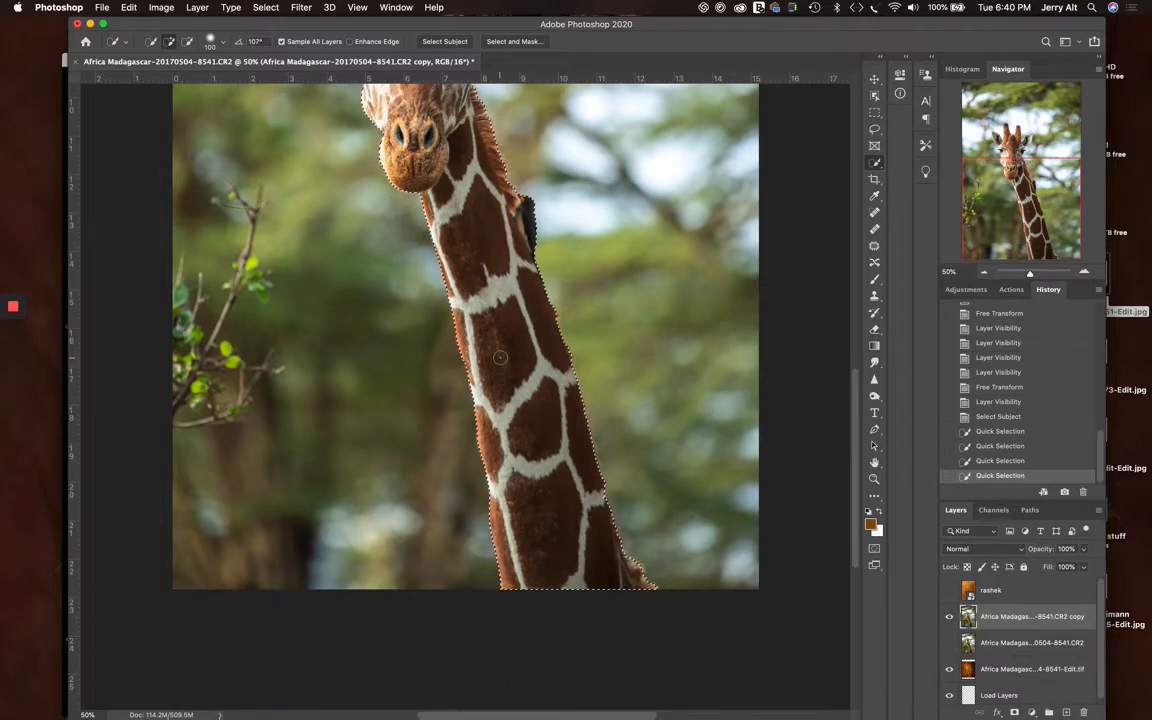
scroll(512, 345, up, 1)
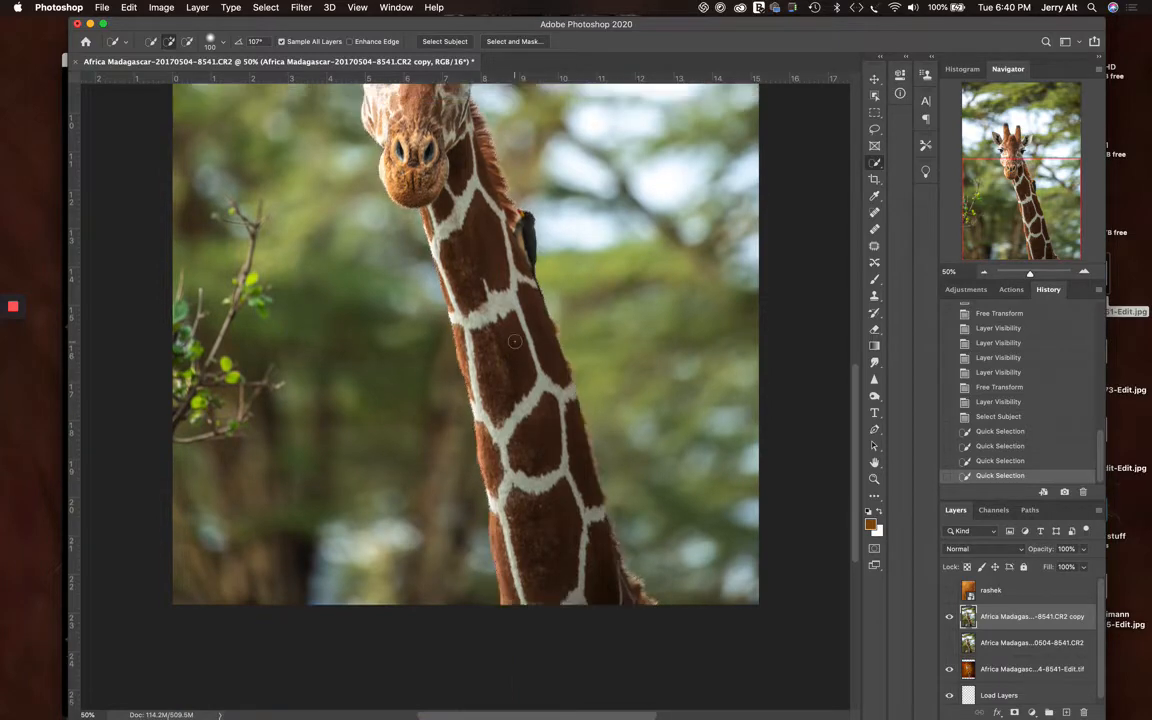
scroll(513, 341, up, 6)
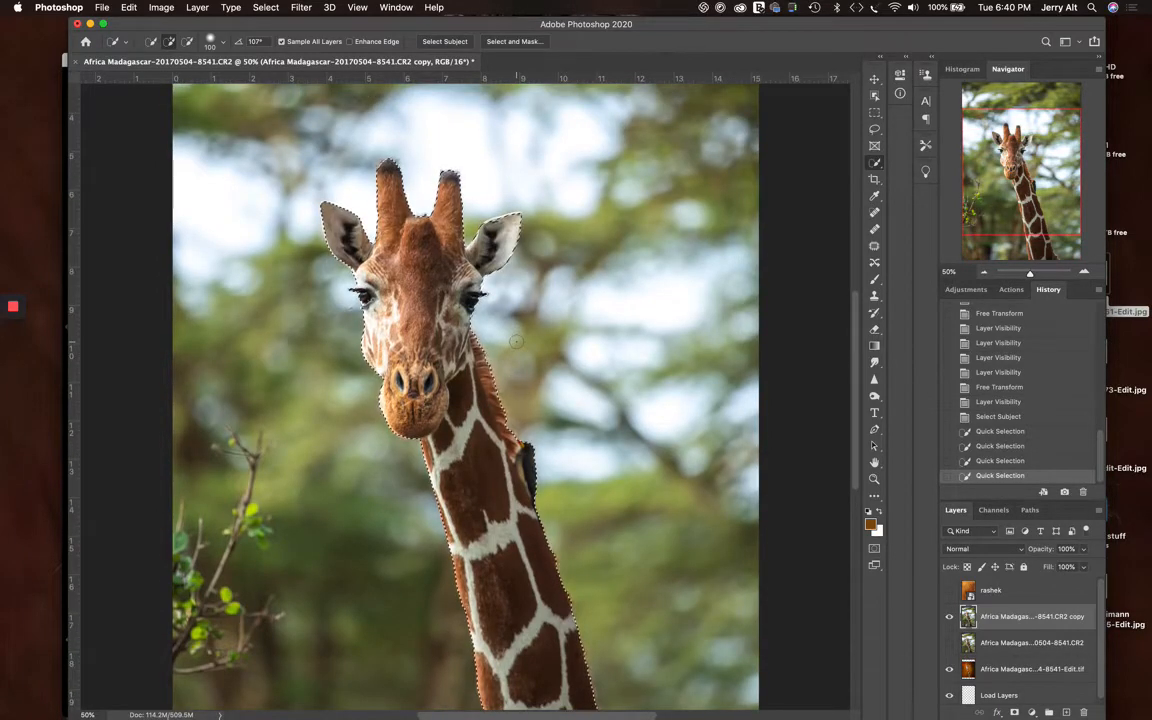
key(super+minus)
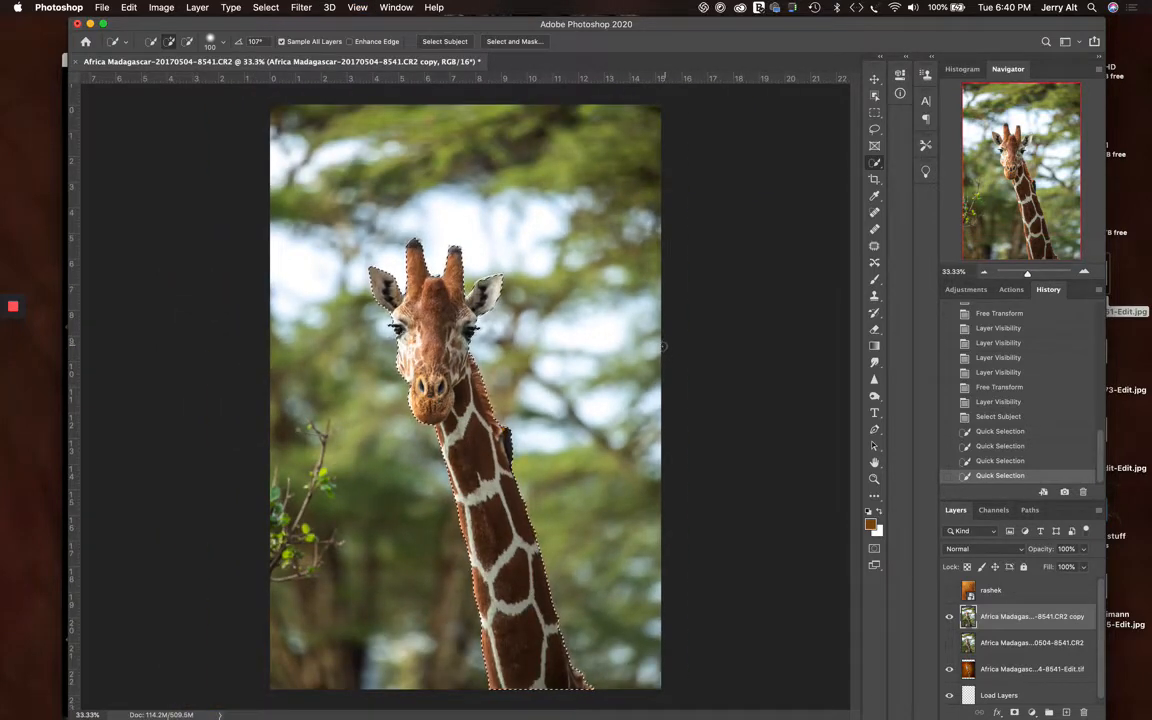
Show the rashek layer, add a layer mask that hides the texture inside the giraffe selection, and inspect the cutout edges
click(950, 592)
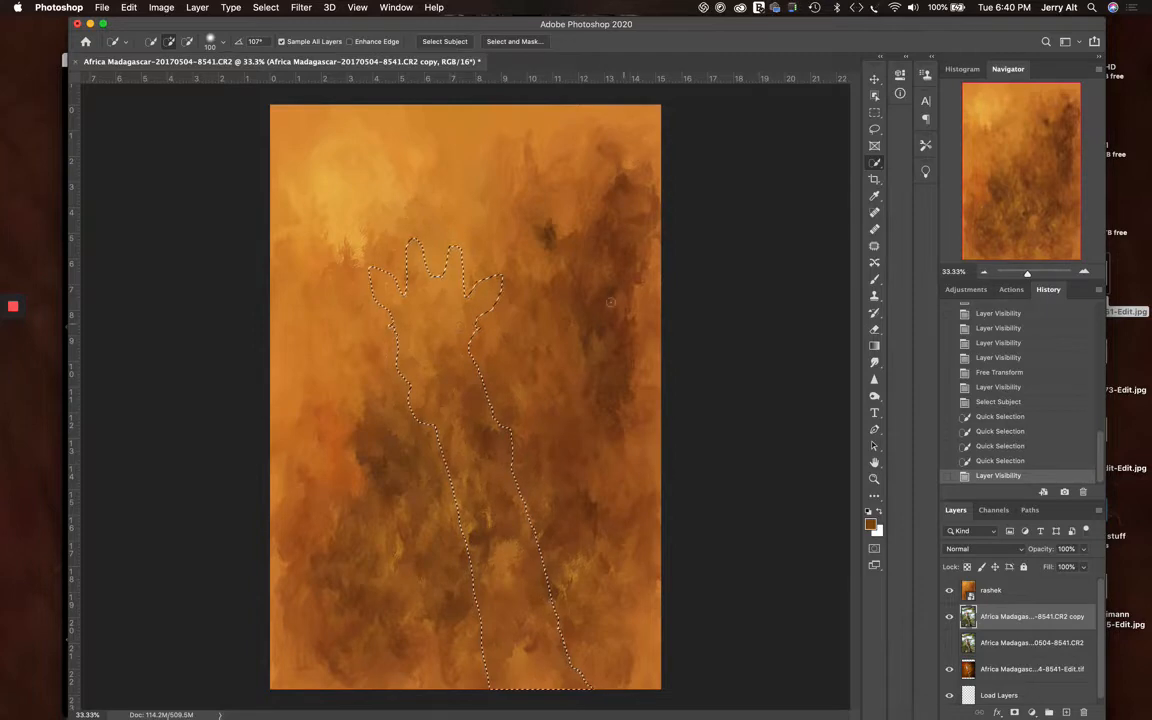
click(1000, 592)
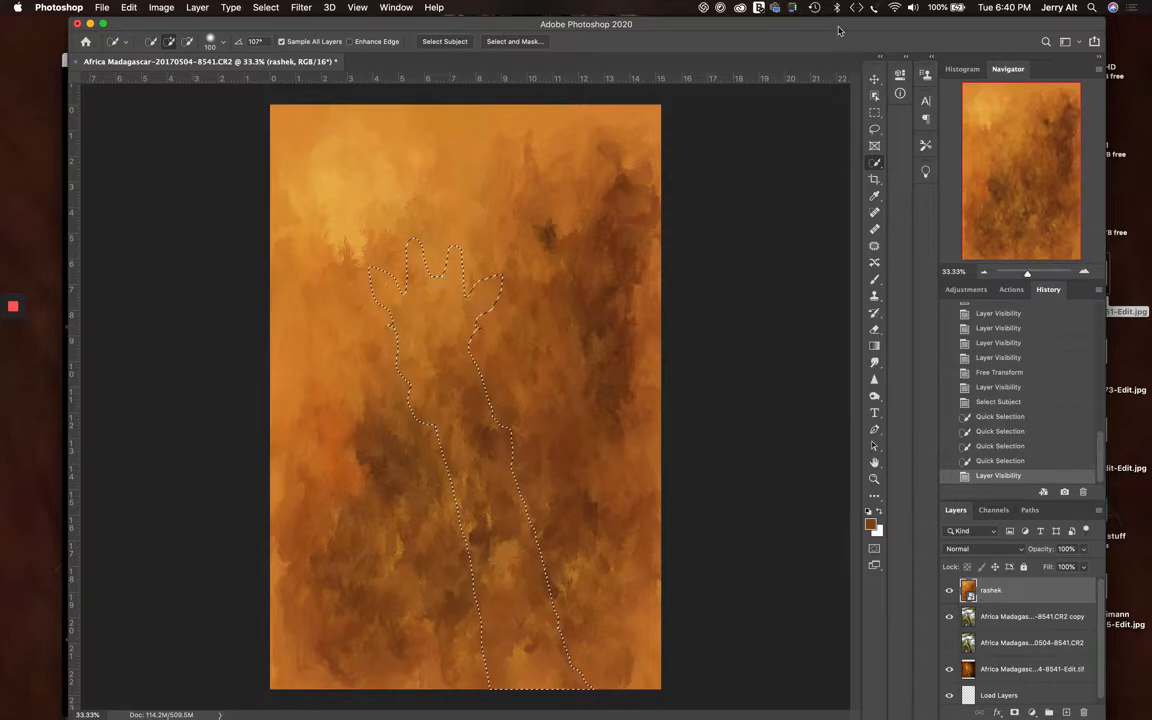
drag(838, 26, 834, 21)
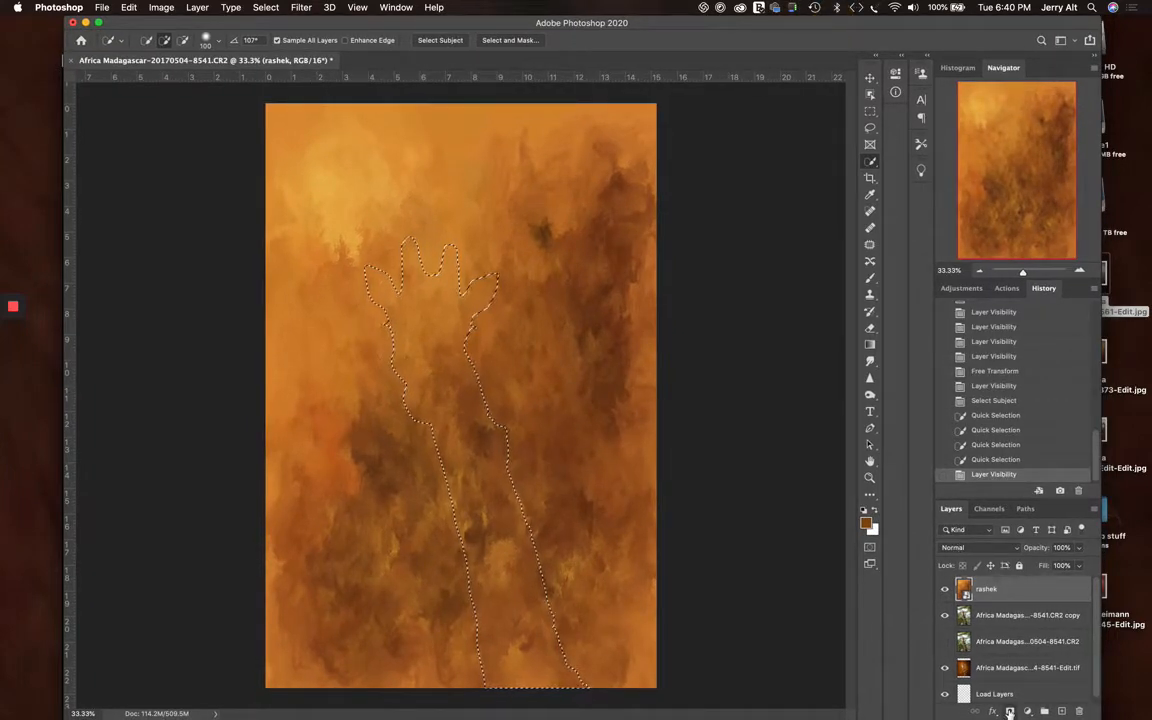
click(1010, 711)
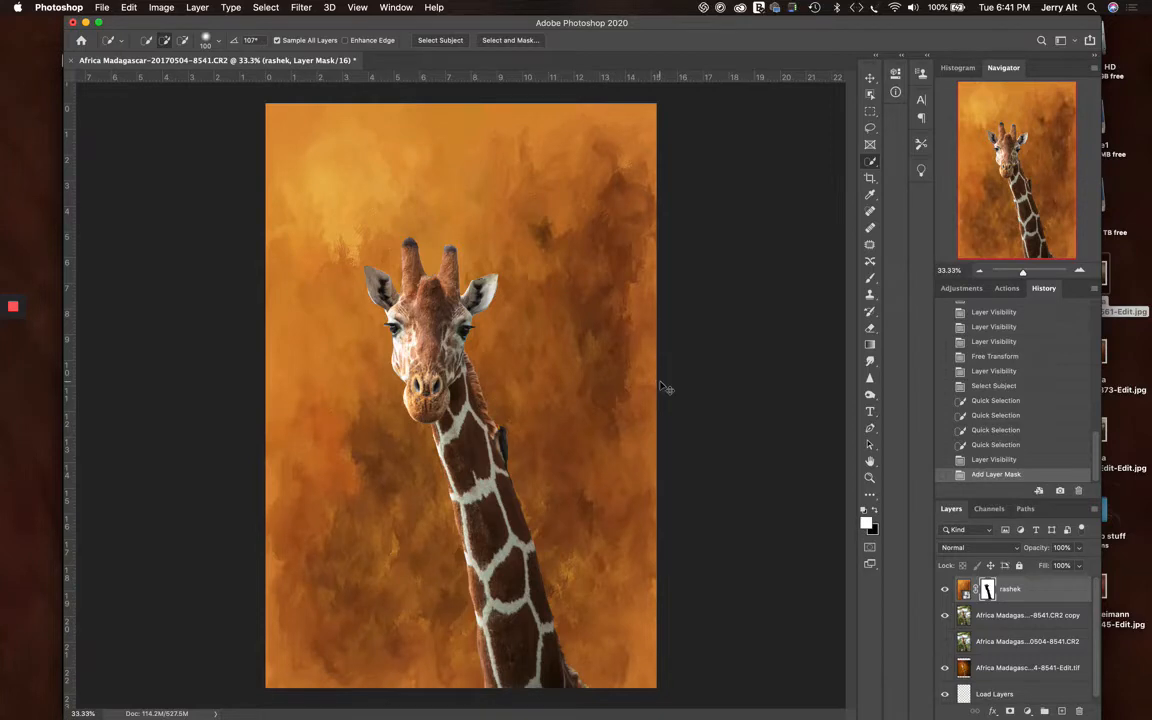
key(super+equal)
key(super+equal)
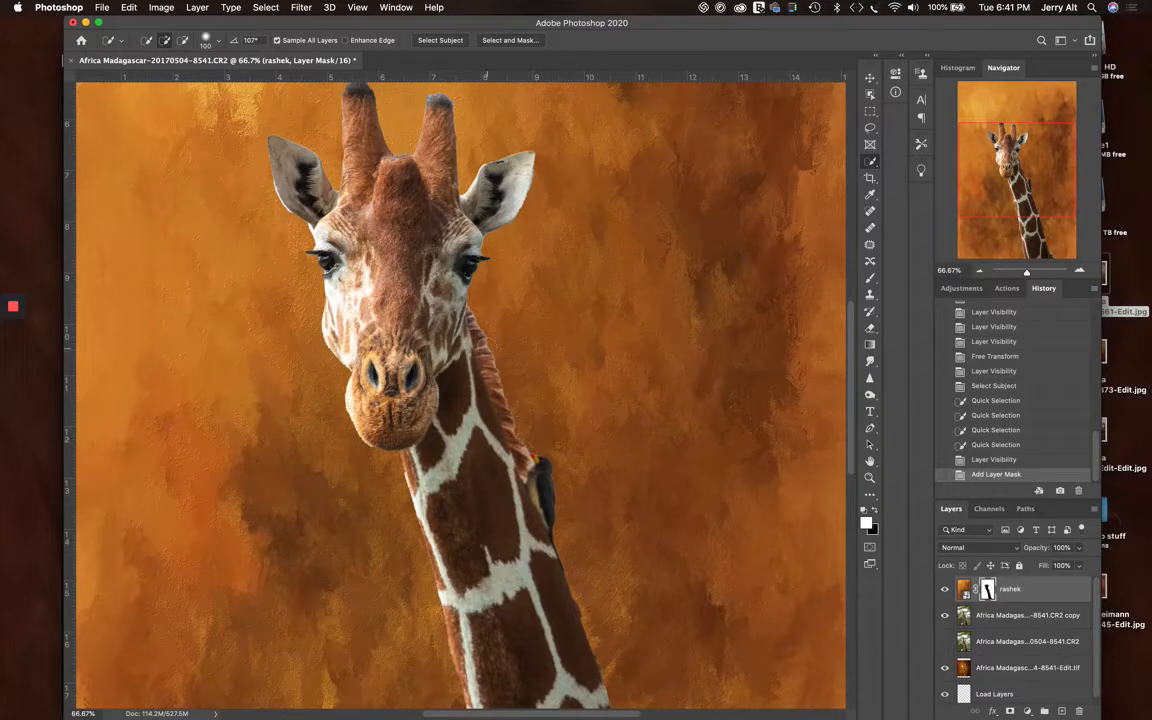
scroll(530, 364, up, 2)
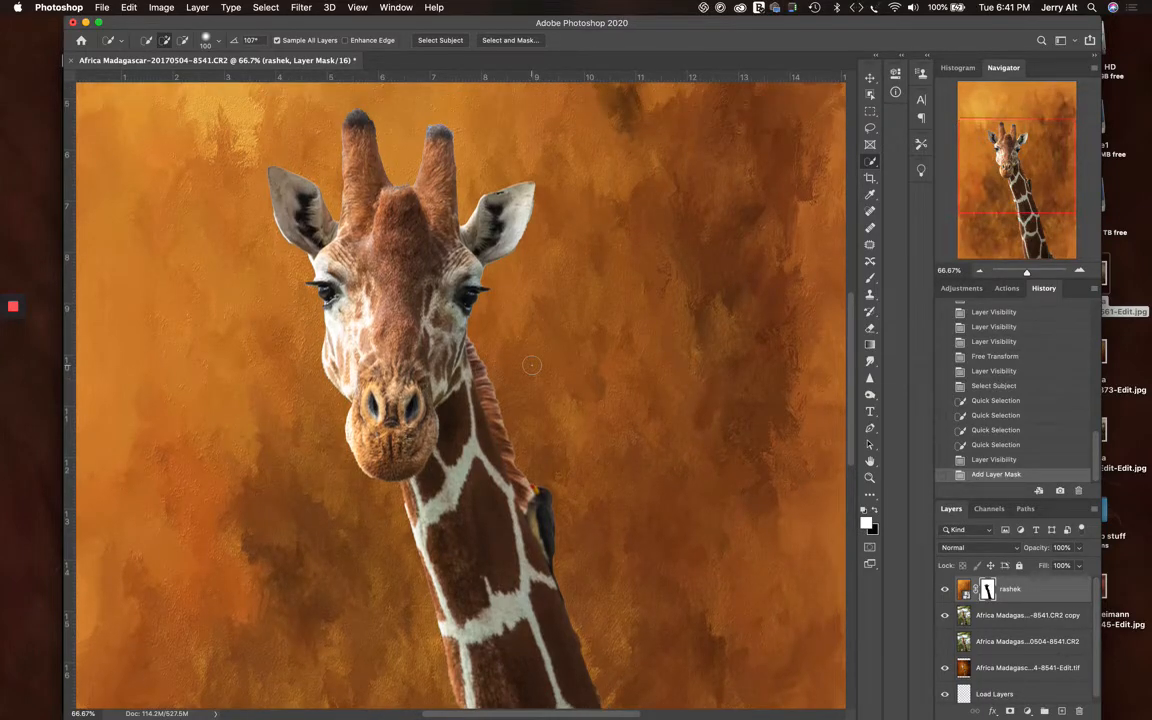
key(super+minus)
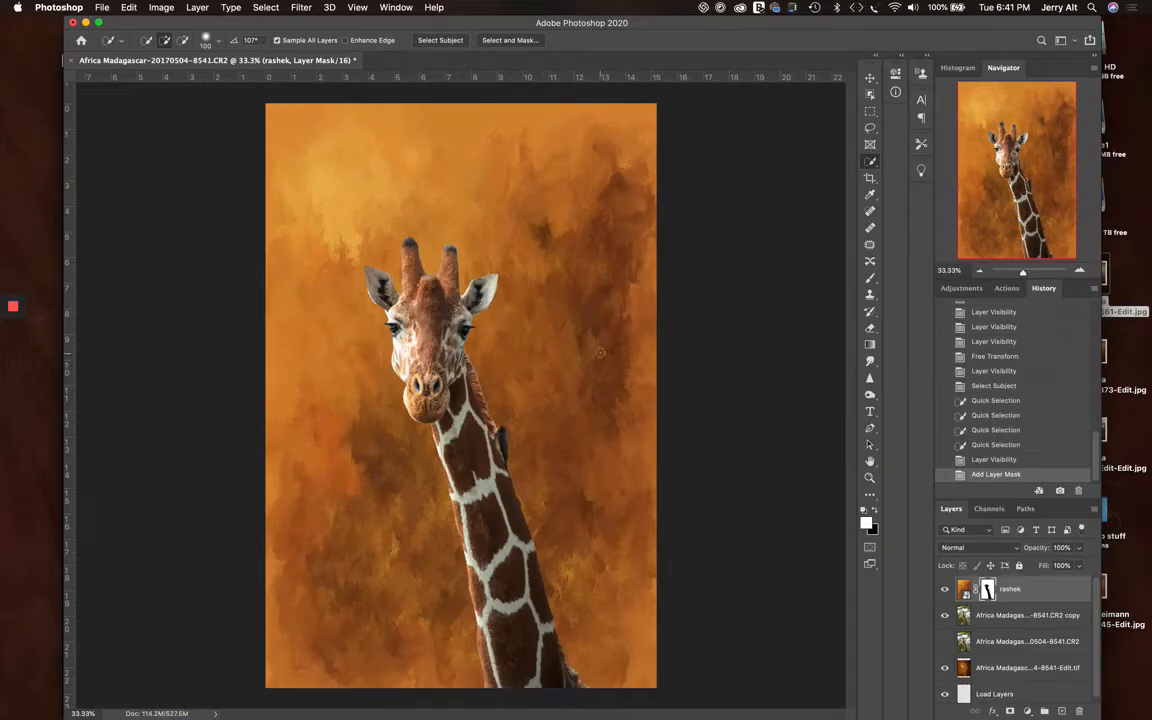
Target the rashek layer mask with the Brush tool and set the Soft Round brush's hardness to 0%
click(987, 590)
click(871, 279)
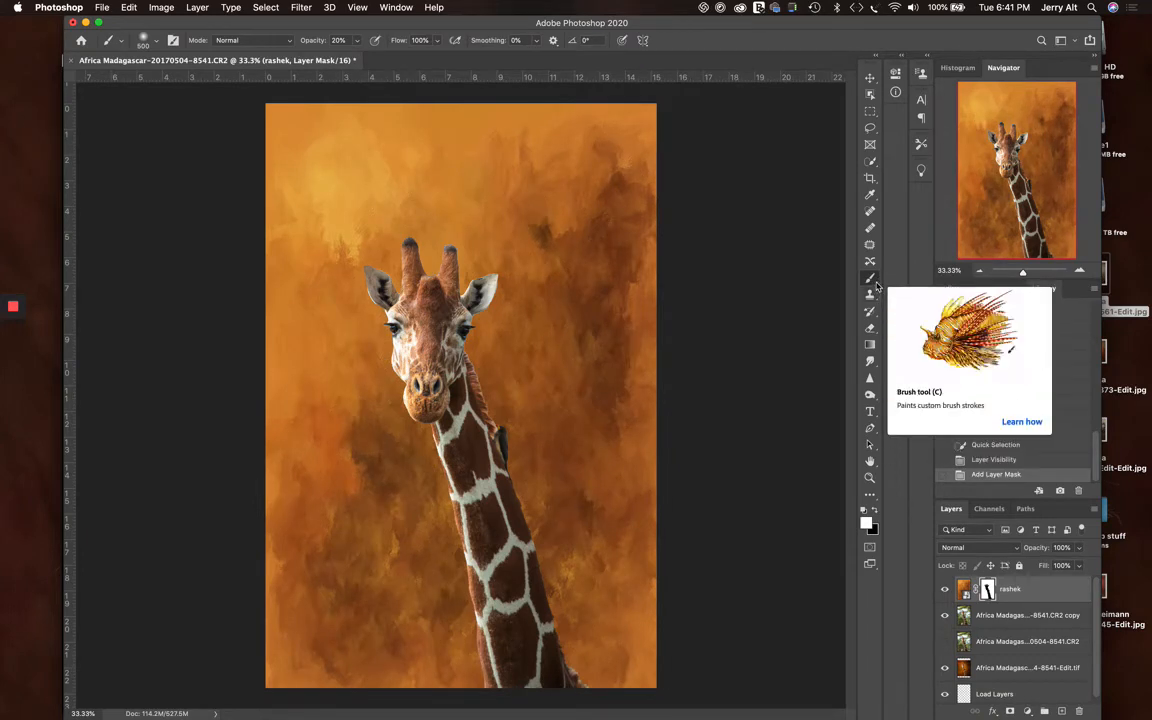
mouse_move(870, 279)
mouse_down()
mouse_move(916, 265)
mouse_move(948, 309)
mouse_move(869, 277)
mouse_up()
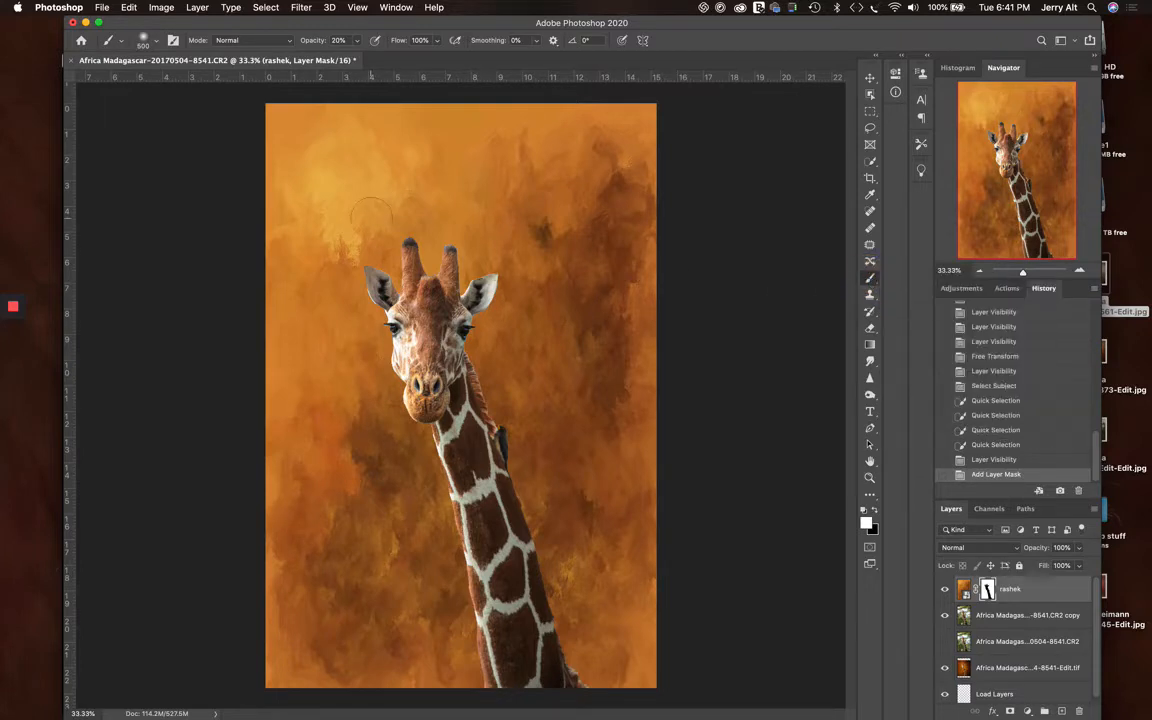
click(156, 44)
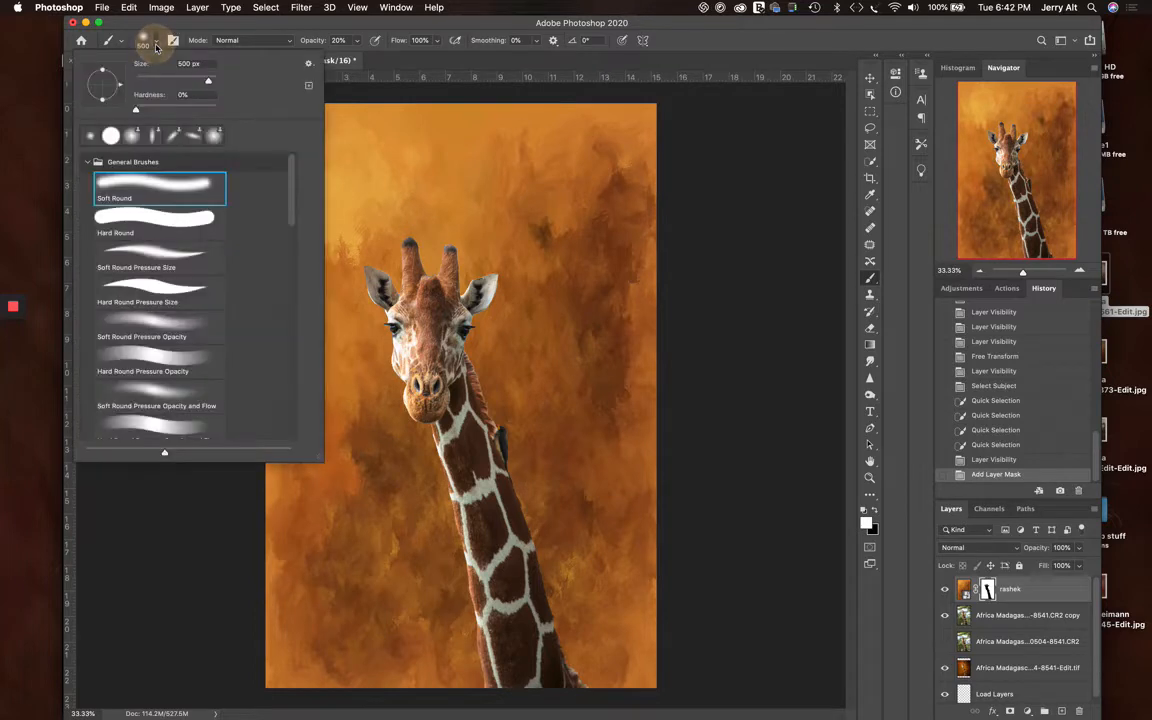
drag(137, 111, 132, 109)
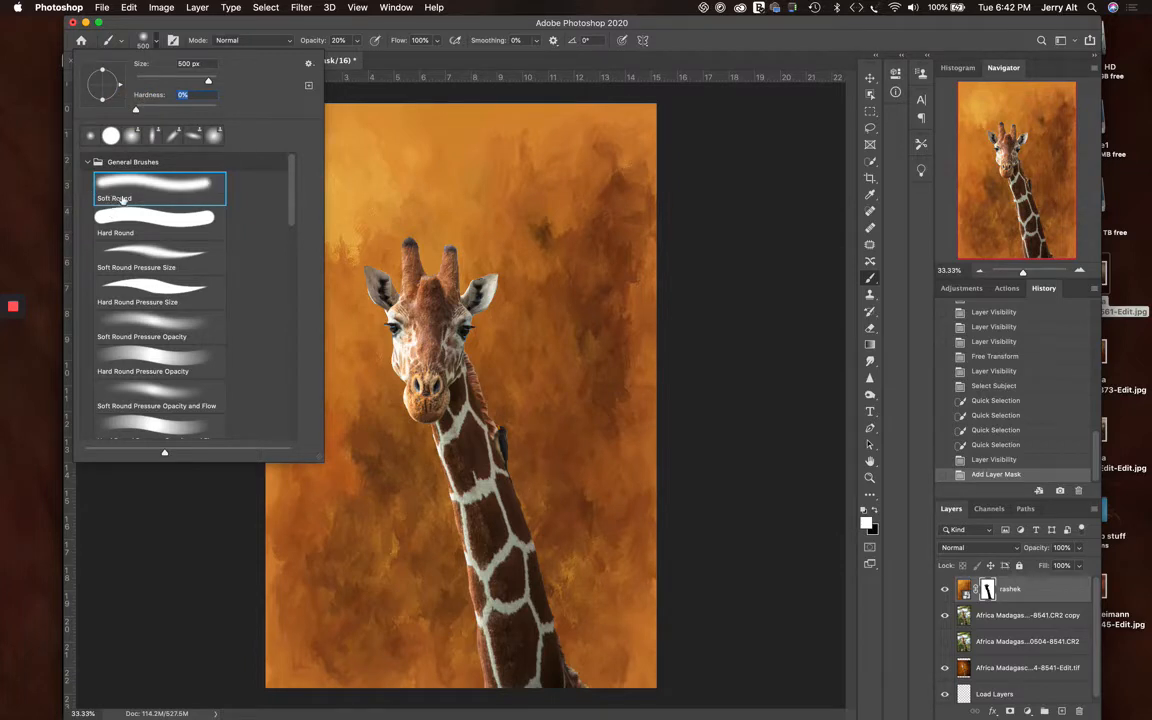
click(447, 62)
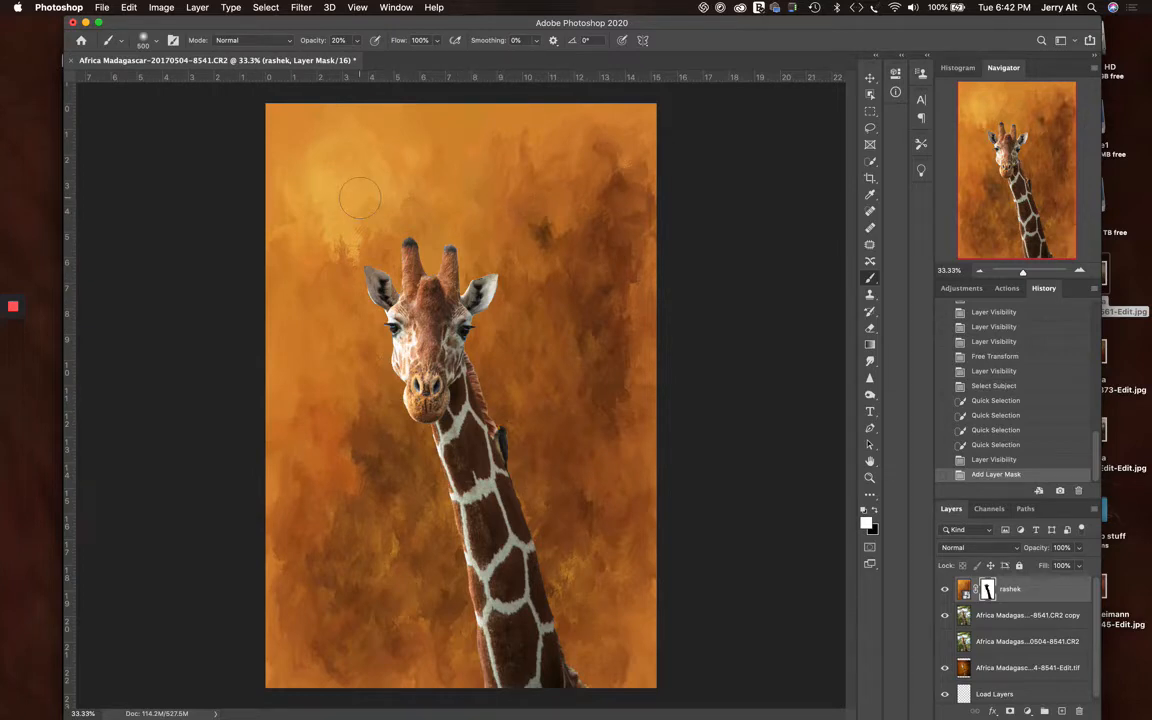
Enlarge the brush to 1700 px and paint white on the mask at 20% opacity beside the right edge of the giraffe's neck
key(bracketright)
key(bracketright)
key(bracketright)
key(bracketright)
key(bracketright)
key(bracketright)
key(bracketright)
key(bracketright)
key(bracketright)
key(bracketleft)
key(bracketleft)
key(bracketleft)
key(bracketleft)
key(bracketleft)
key(bracketright)
key(bracketright)
key(bracketright)
key(bracketright)
click(546, 398)
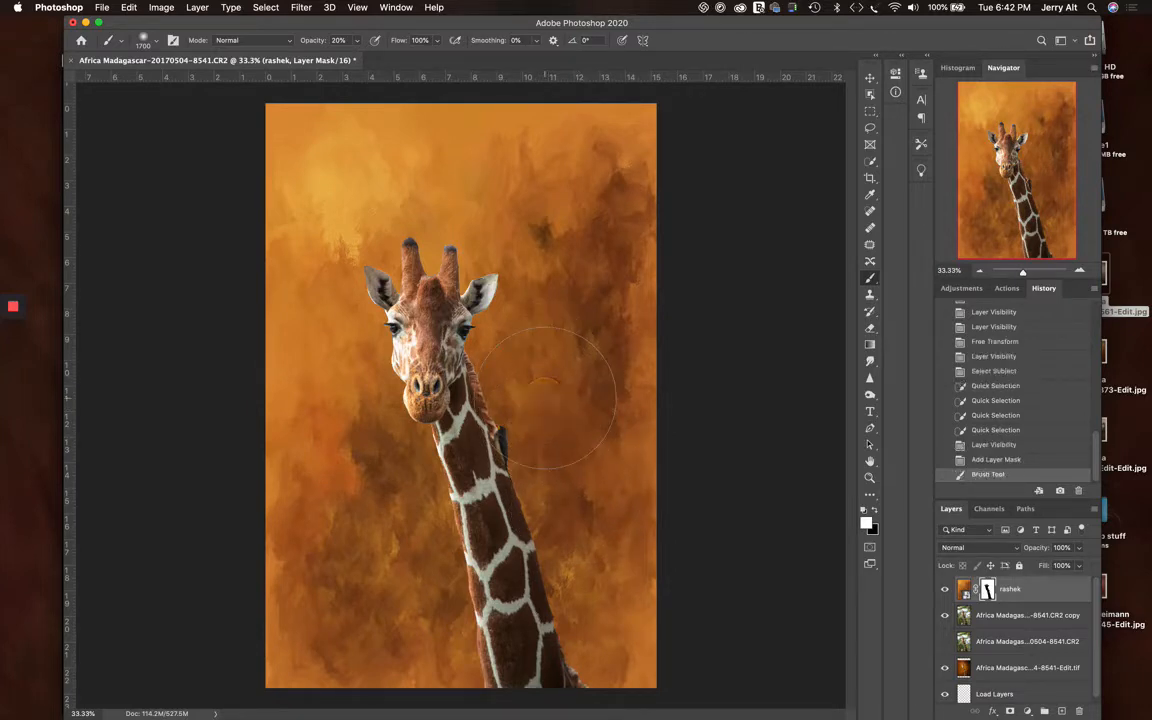
click(546, 398)
click(546, 398)
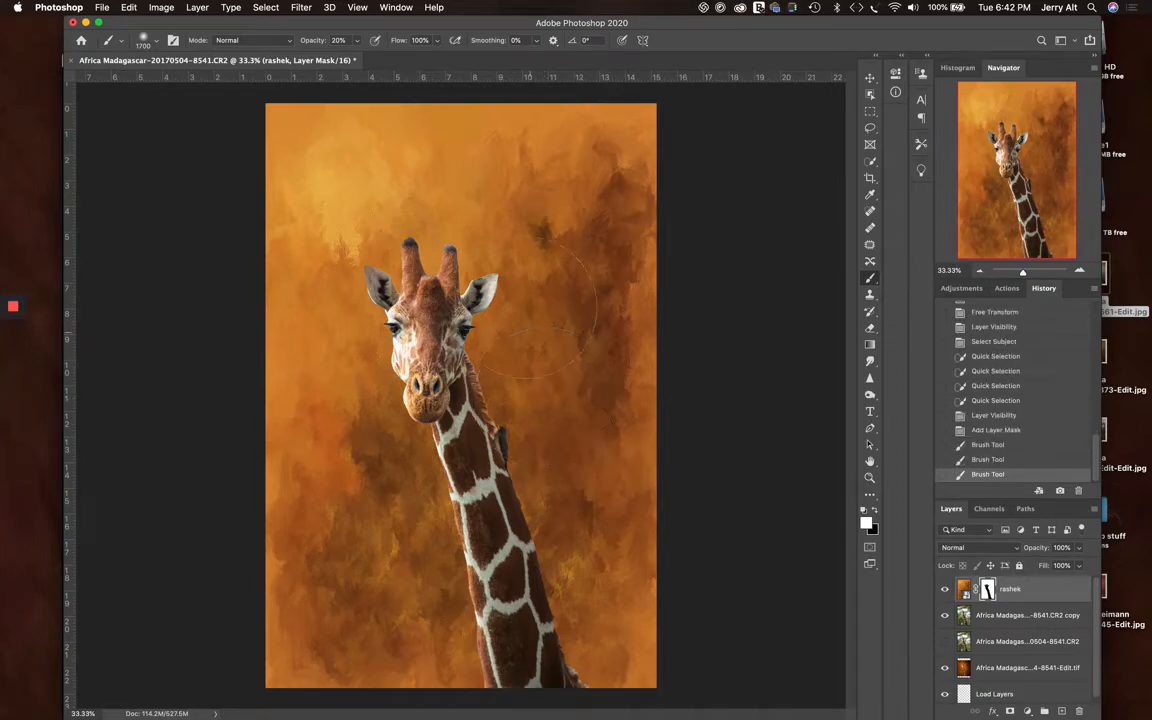
Raise the brush opacity to 31% and paint more white on the mask beside the giraffe's right-hand ear and neck edge
click(358, 42)
drag(356, 59, 365, 59)
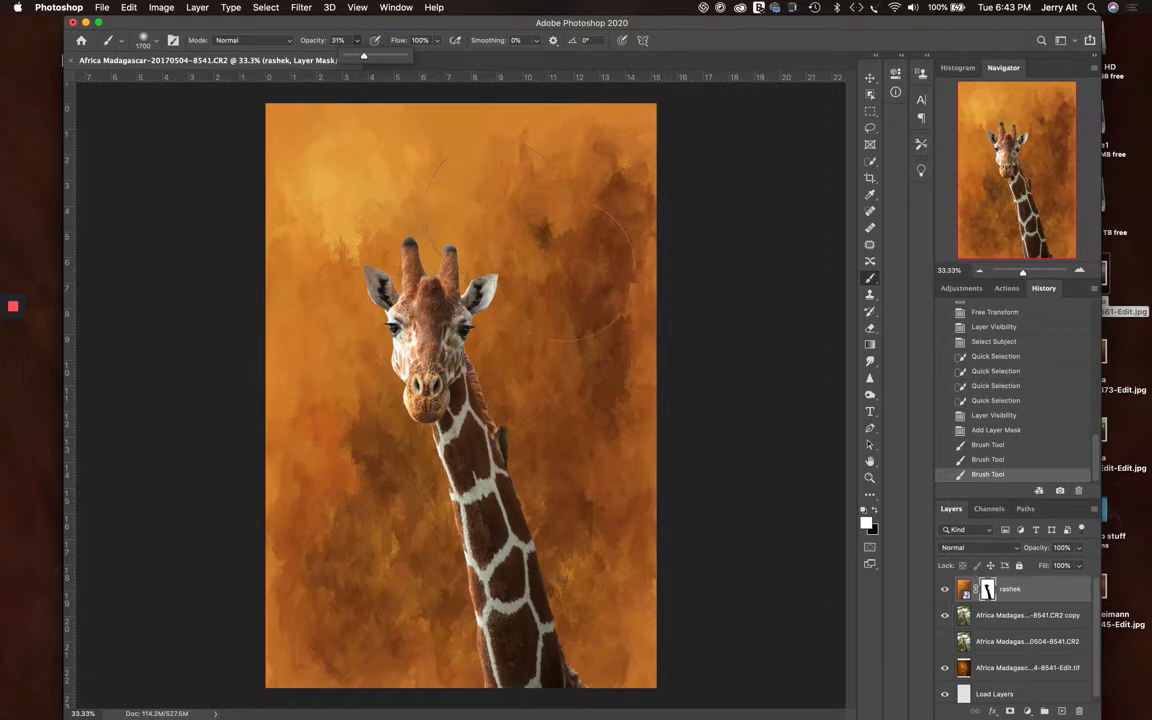
click(540, 298)
click(546, 288)
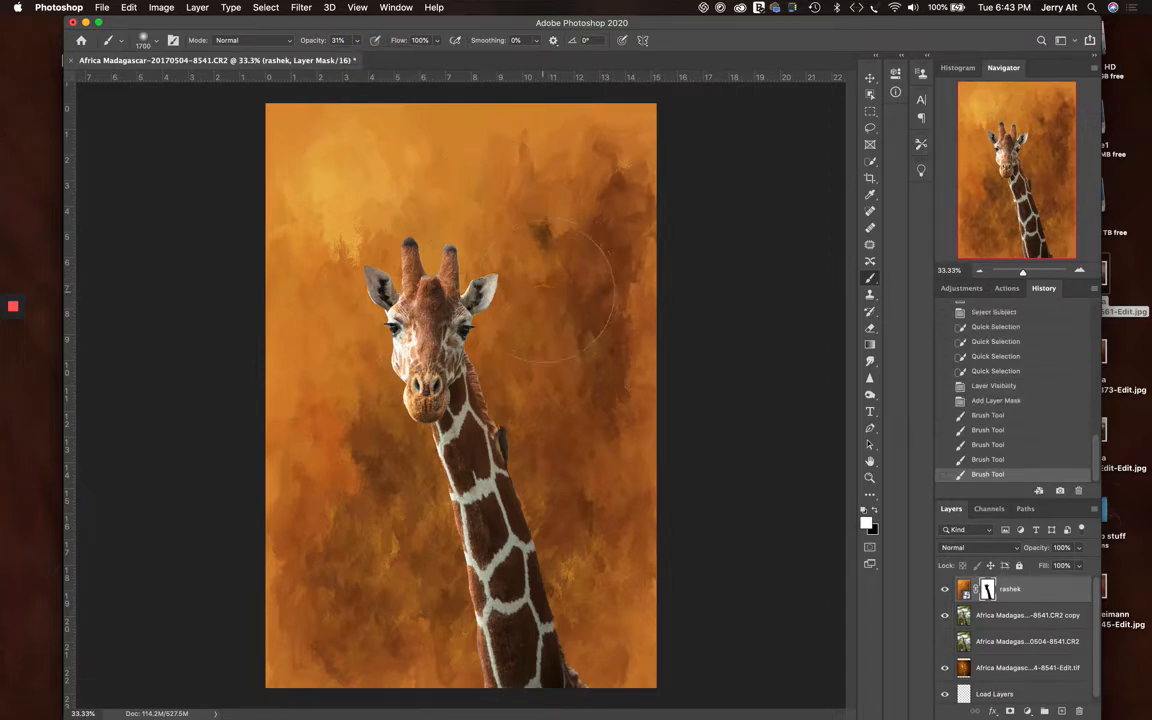
click(544, 308)
click(540, 334)
click(551, 408)
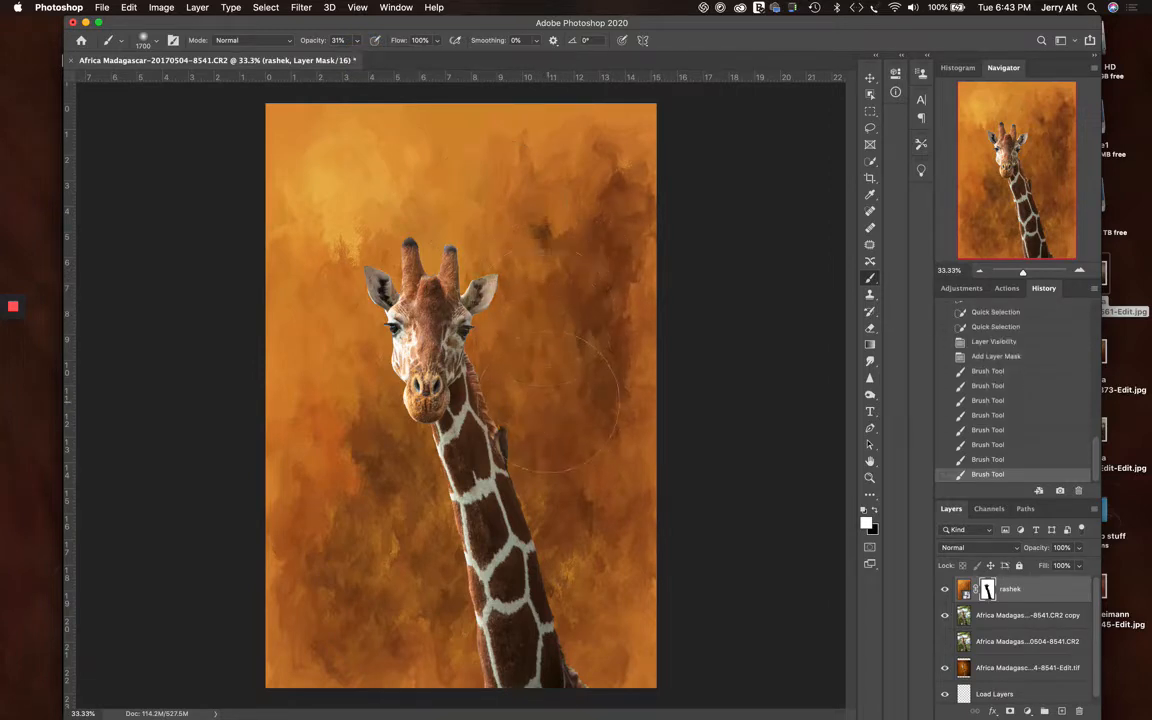
click(557, 415)
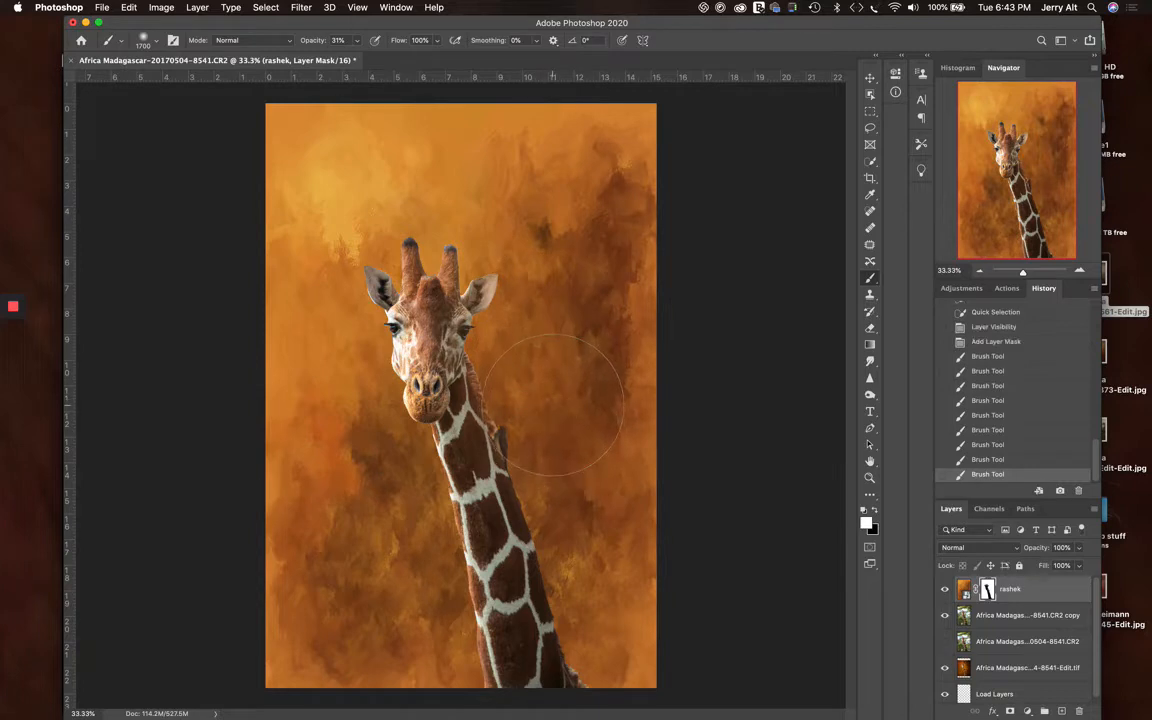
click(551, 402)
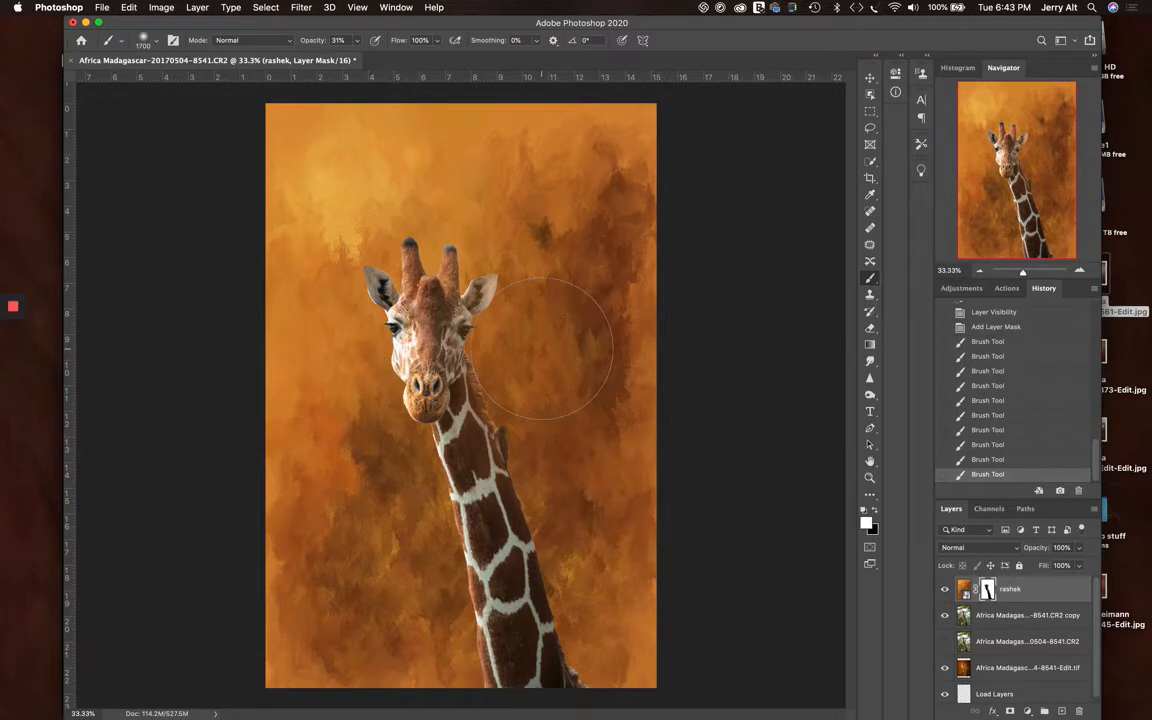
Set the foreground colour to near-black brown #100d06 and try to paint directly on the rashek texture, declining to rasterize the smart object
click(964, 589)
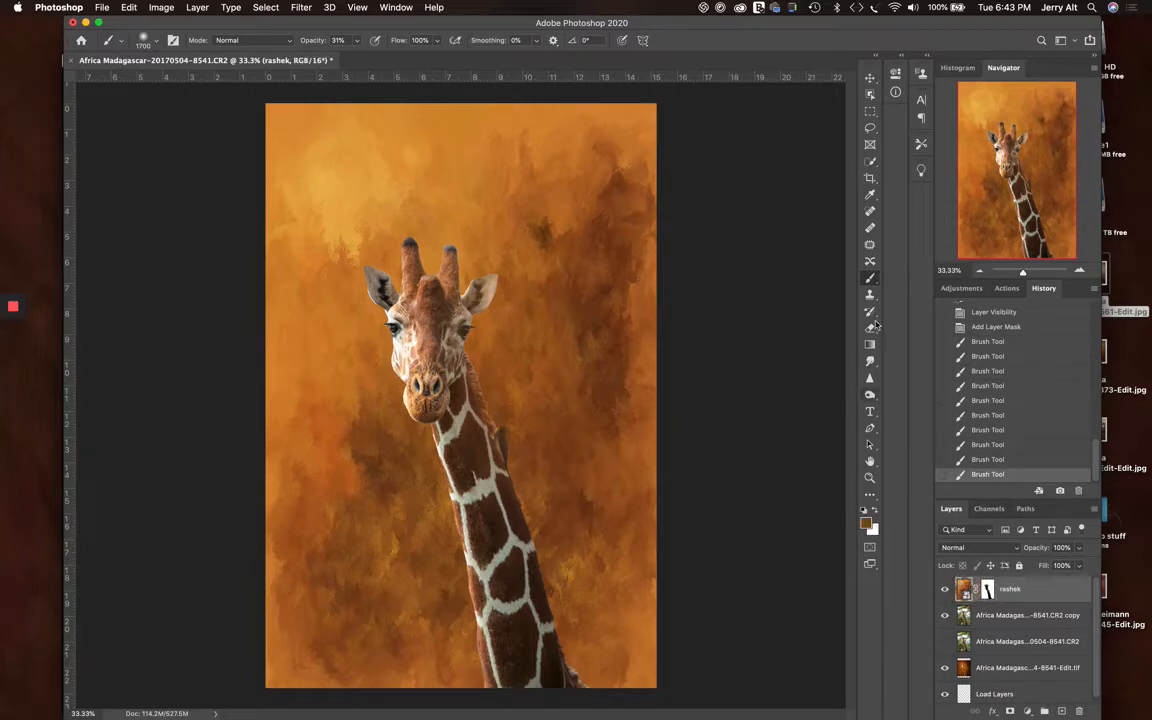
click(868, 524)
click(647, 341)
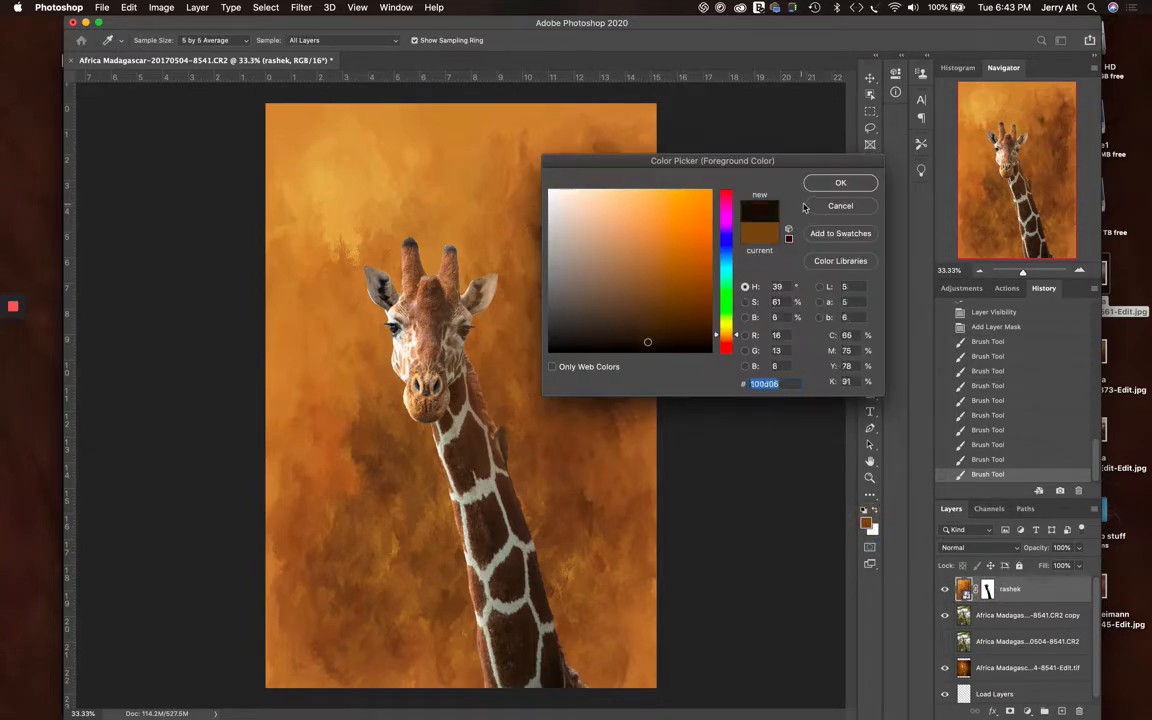
click(840, 182)
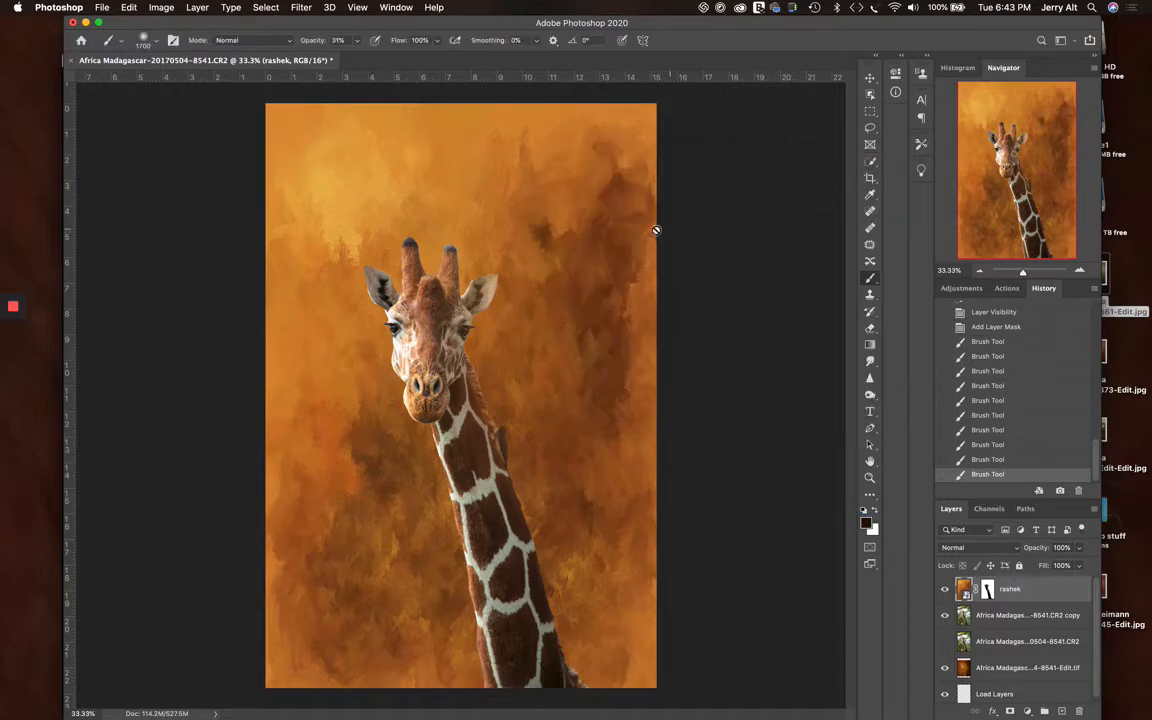
click(570, 230)
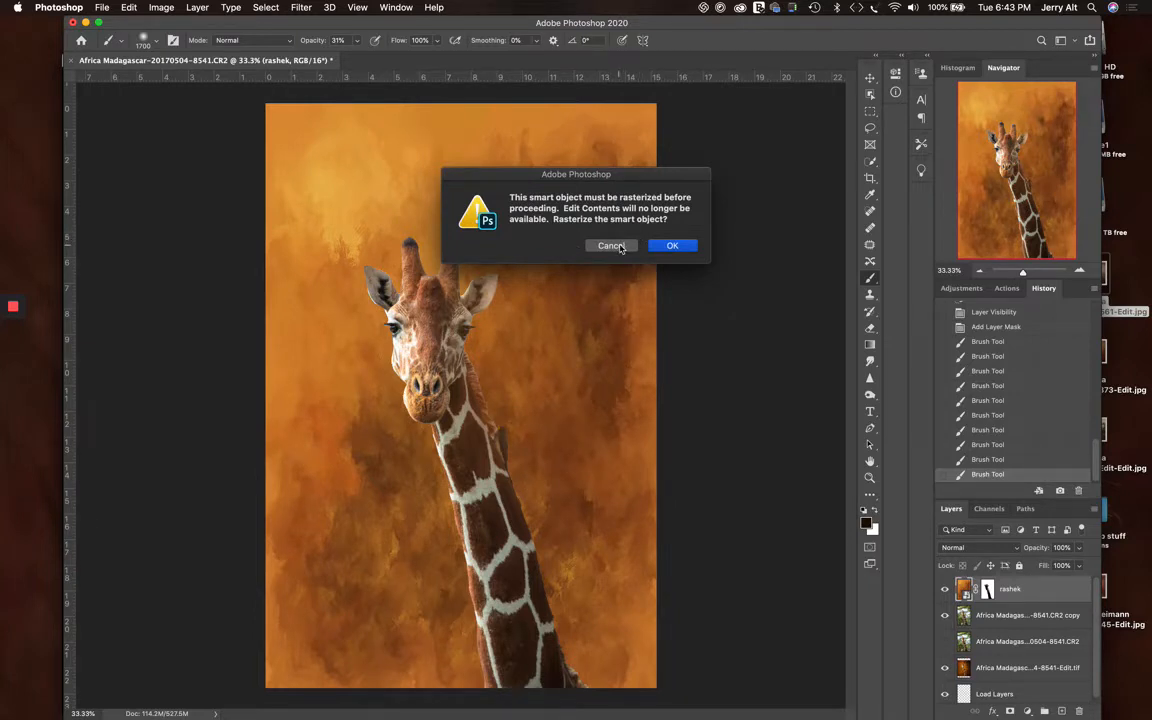
click(612, 246)
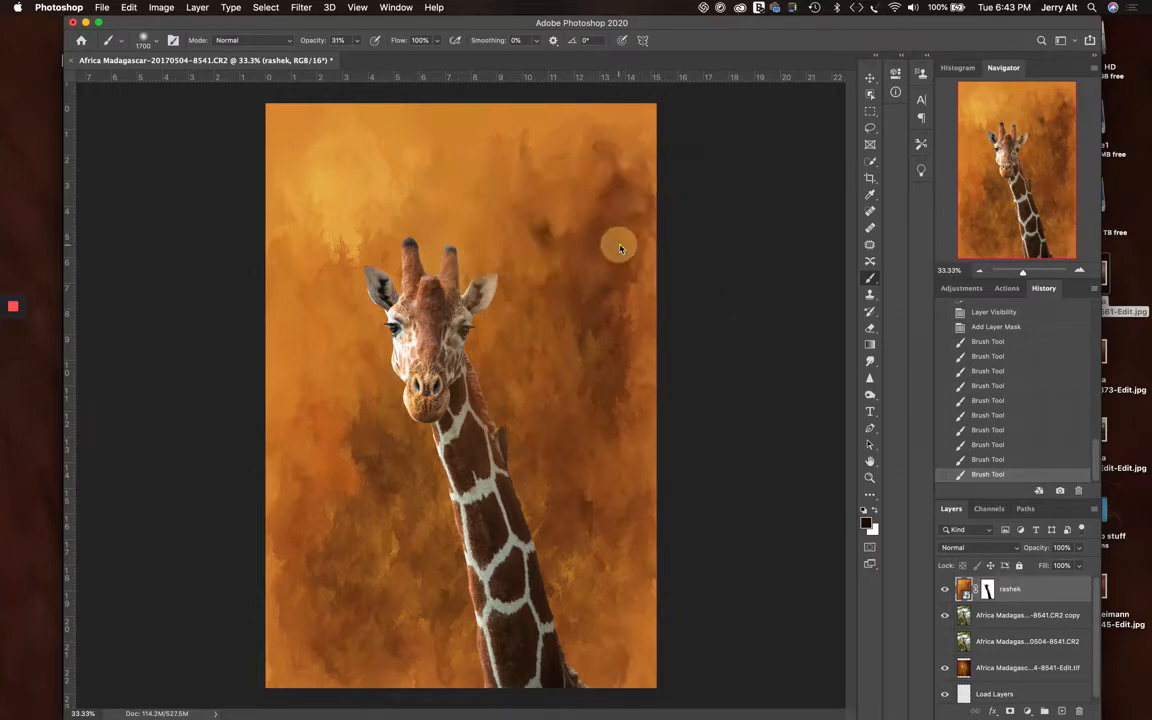
Hide the rashek layer and paint dark dabs on the giraffe copy's upper-right background, one at 31% and one at 100% opacity
click(964, 613)
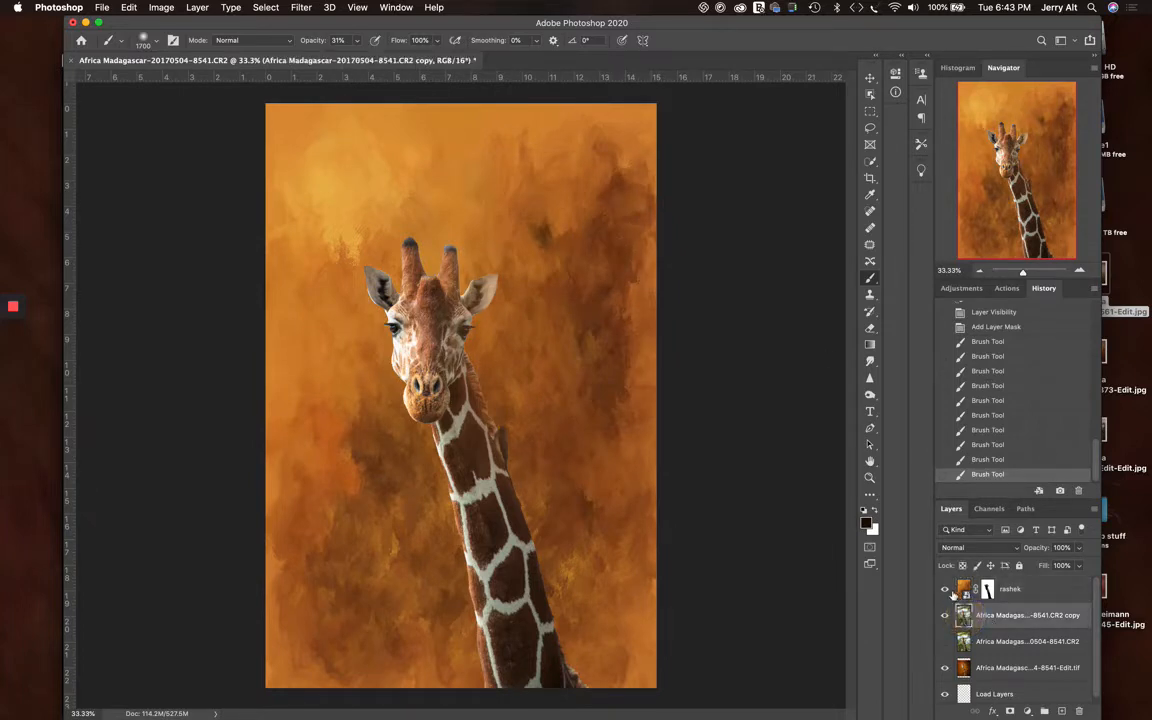
click(945, 590)
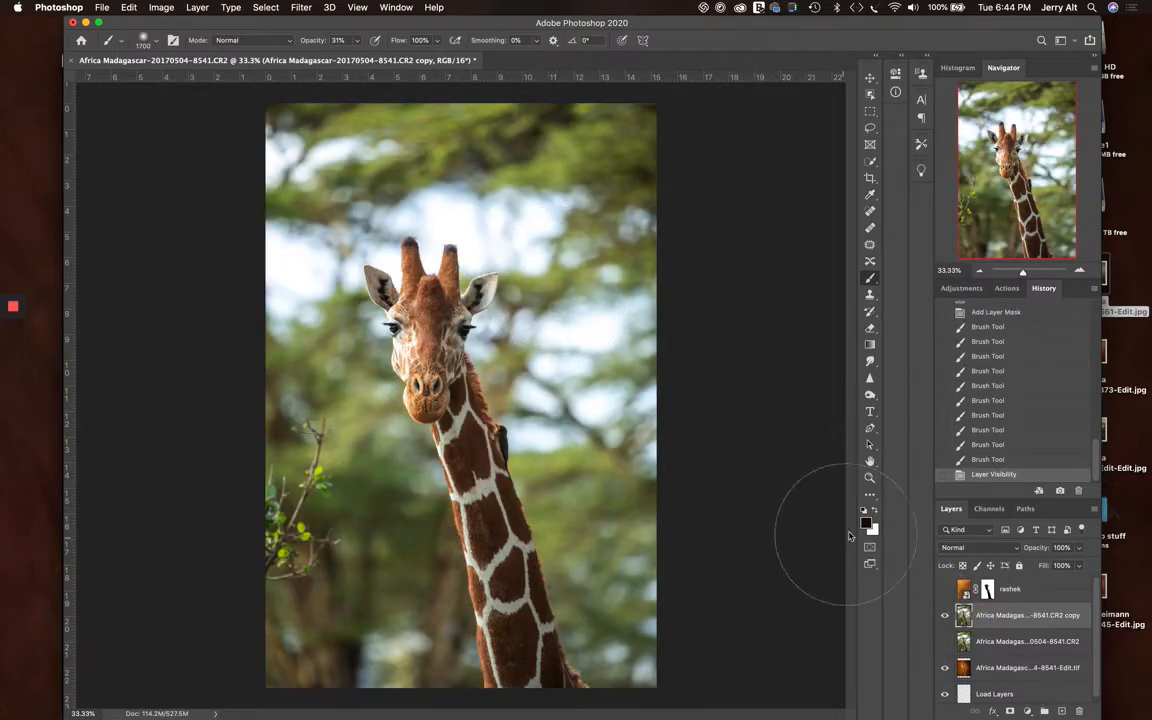
click(548, 222)
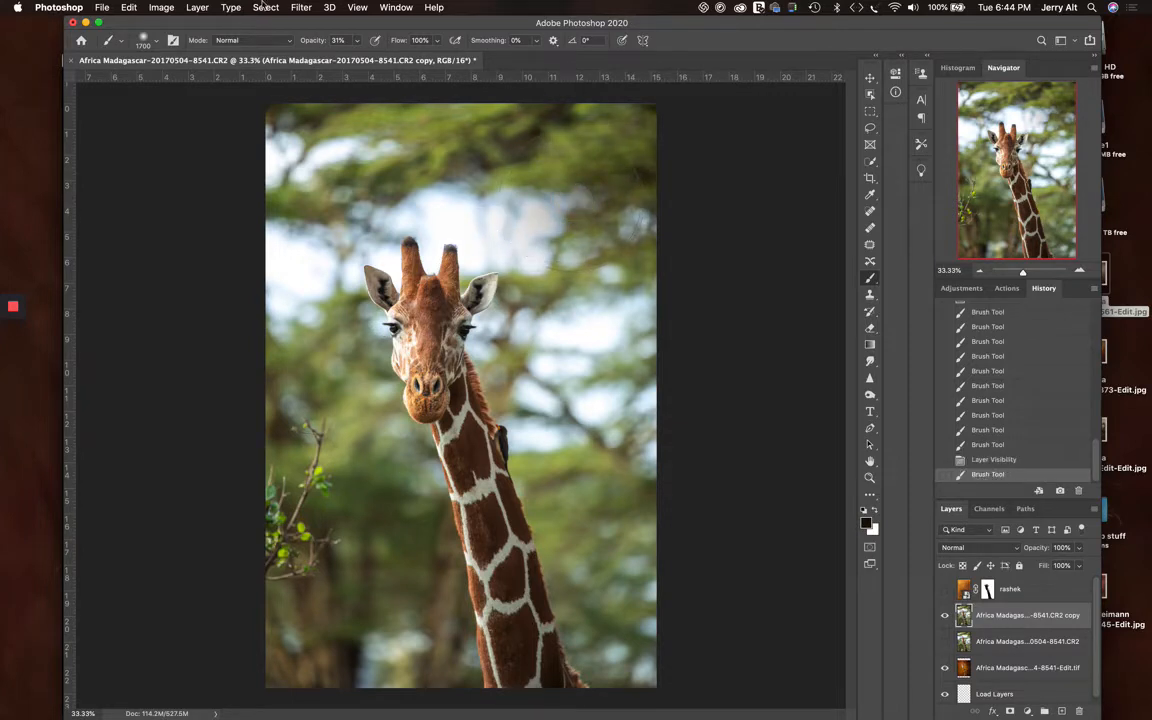
click(357, 40)
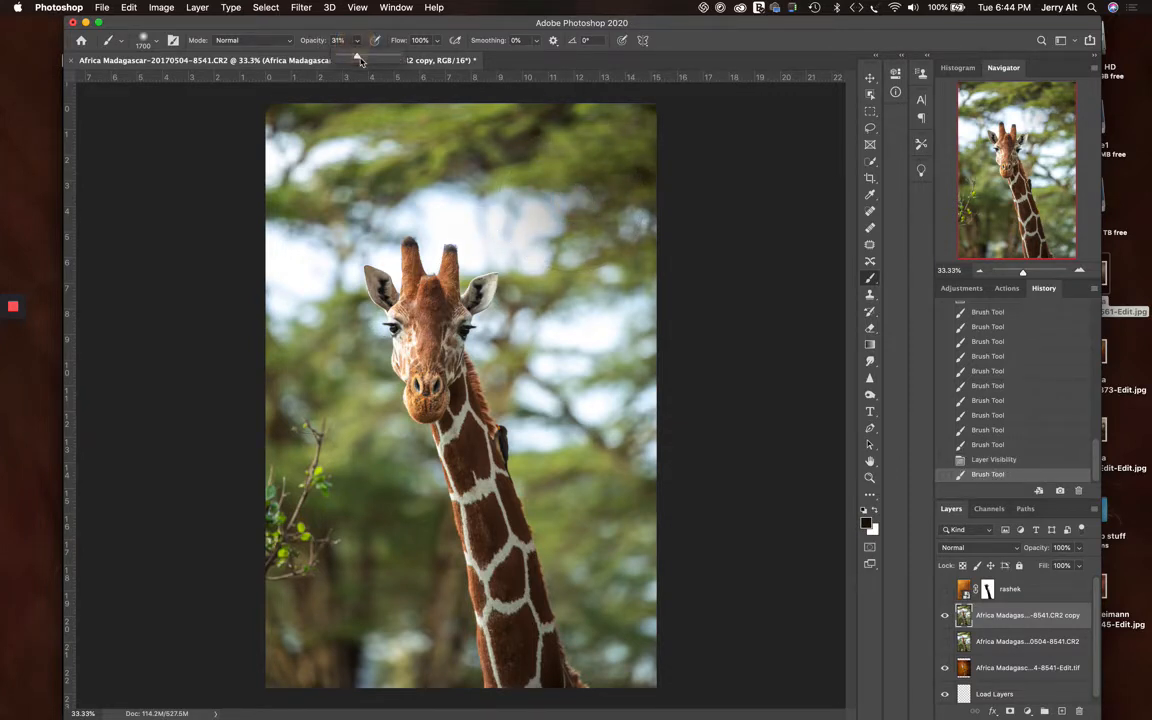
drag(352, 56, 397, 56)
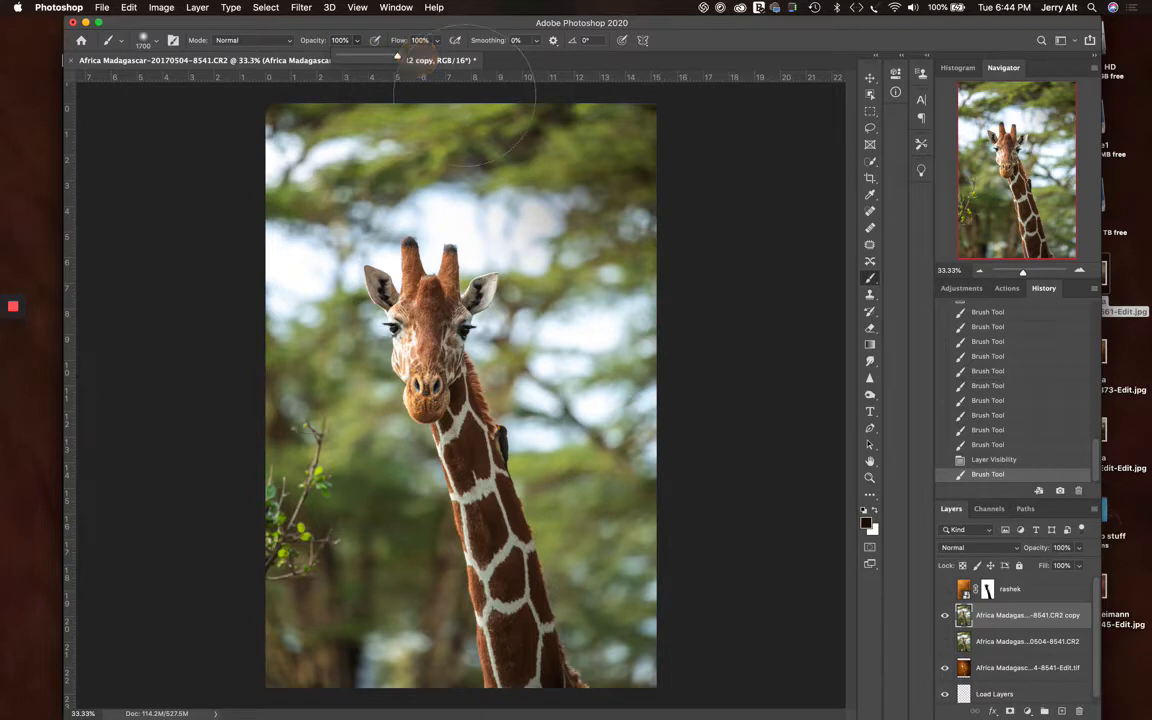
click(572, 172)
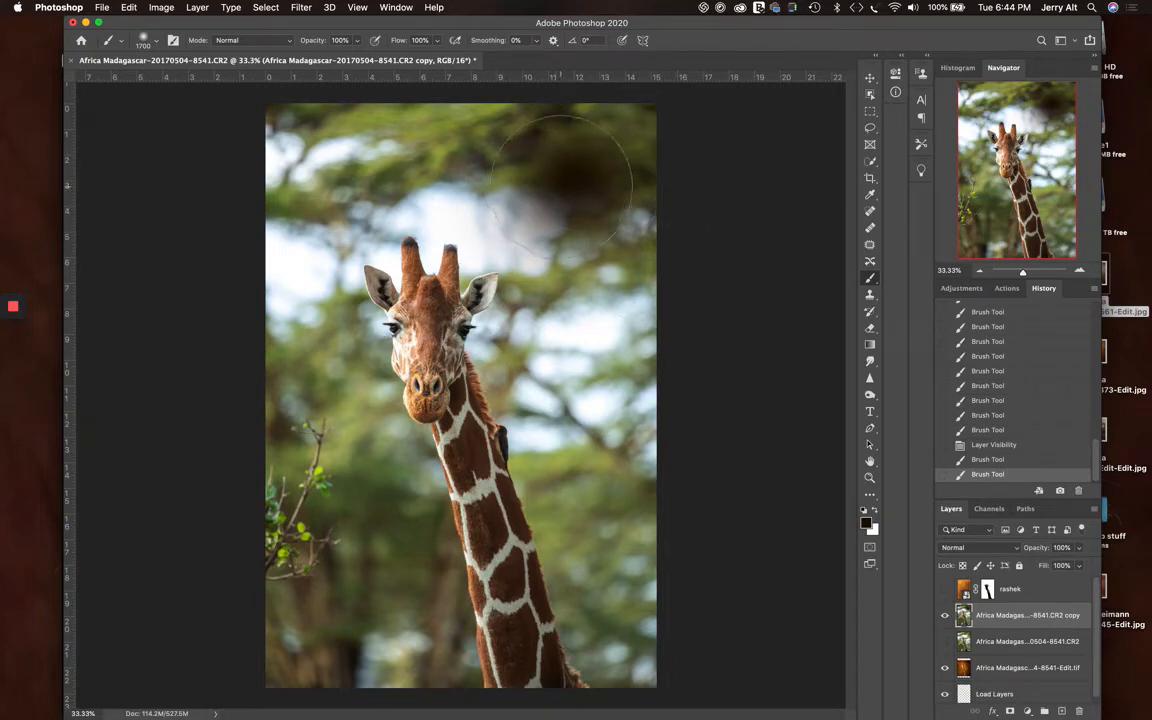
Paint a hard-edged dab with 100% brush hardness beside the giraffe's head, and undo the last two dabs
click(156, 43)
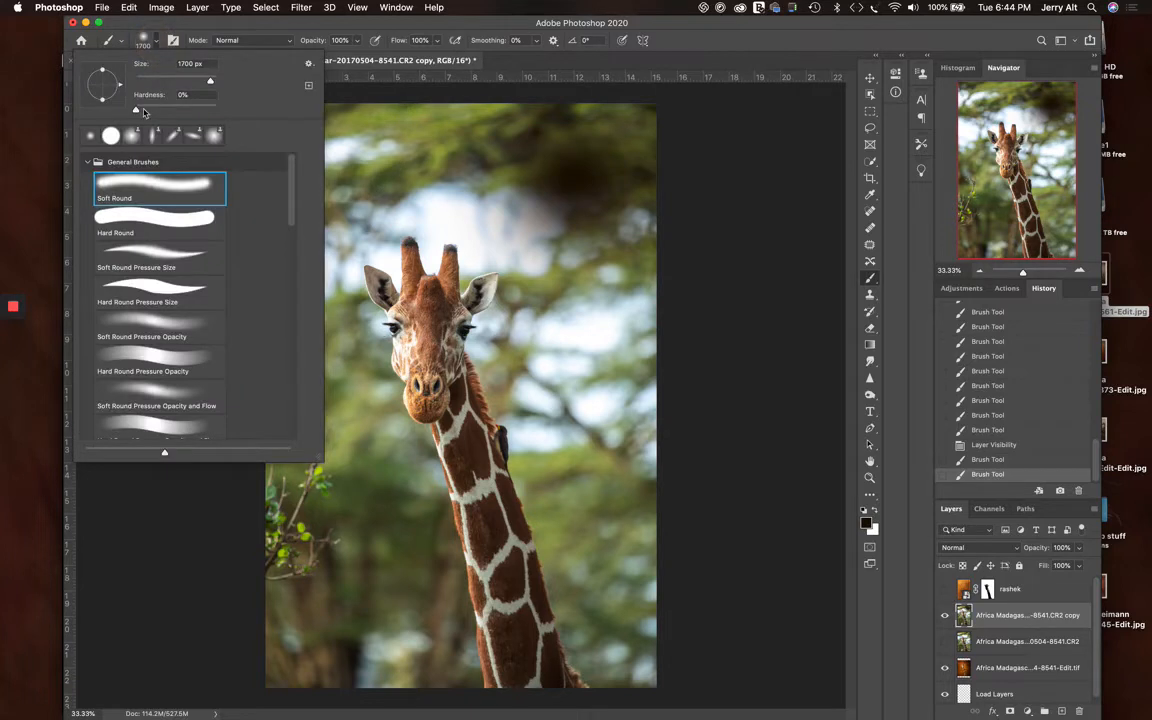
drag(136, 110, 224, 108)
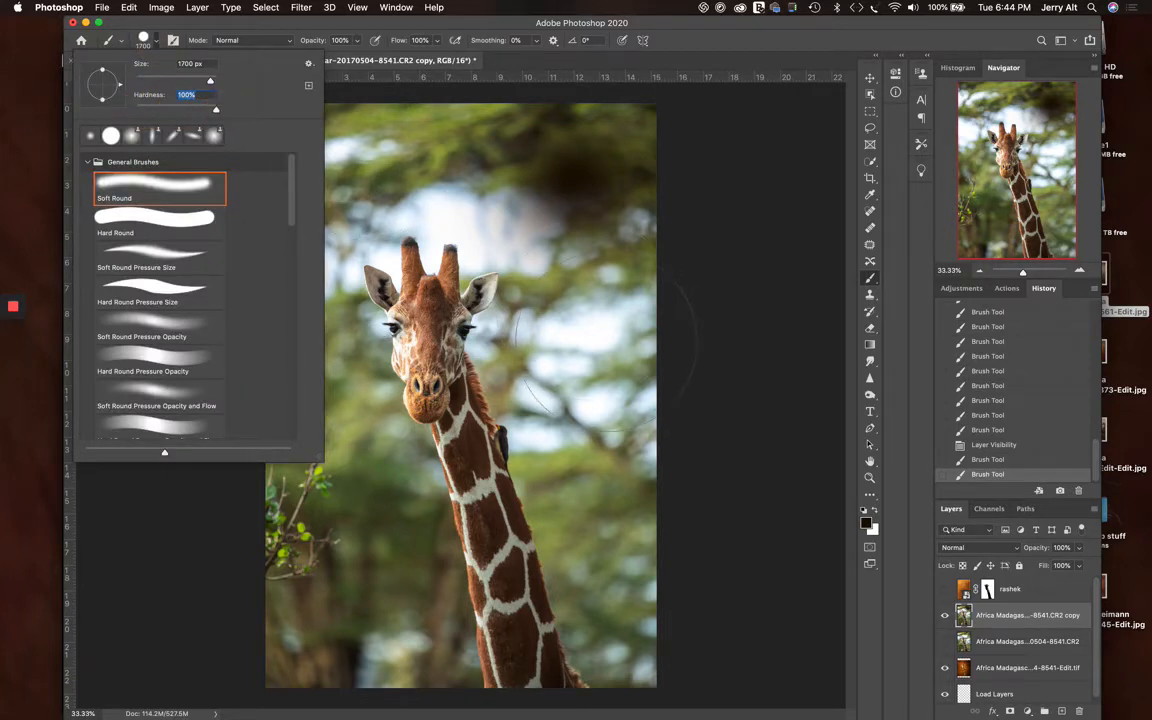
key(Return)
click(600, 353)
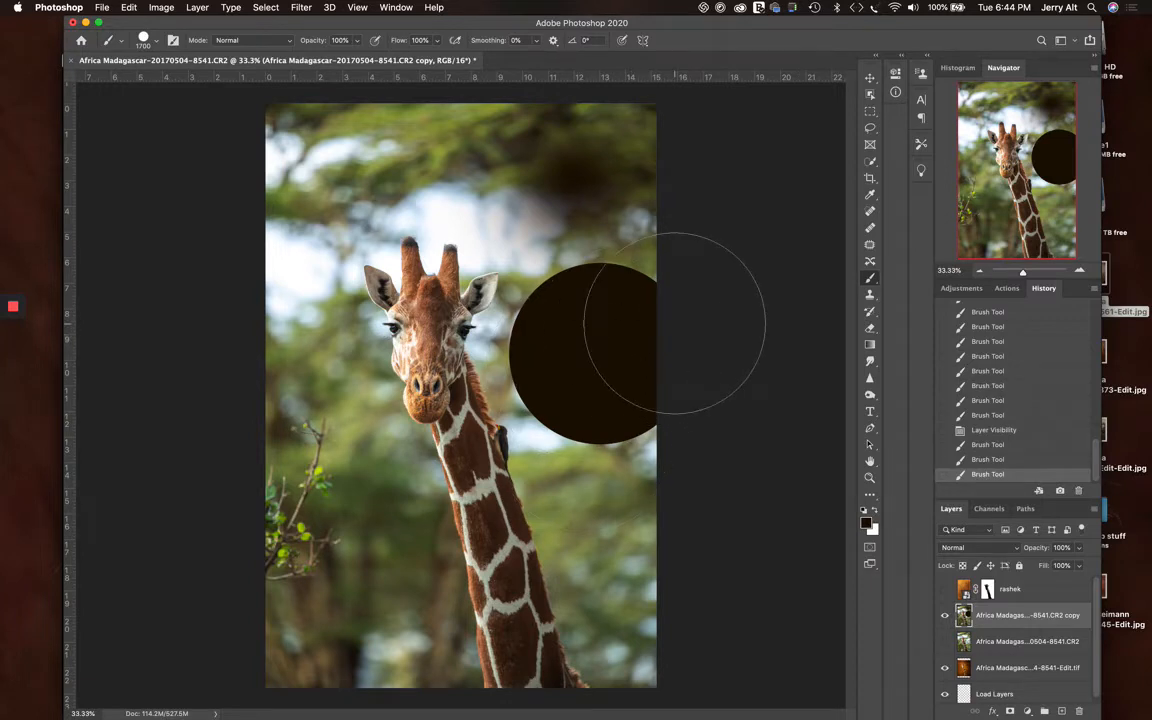
key(super+z)
key(super+z)
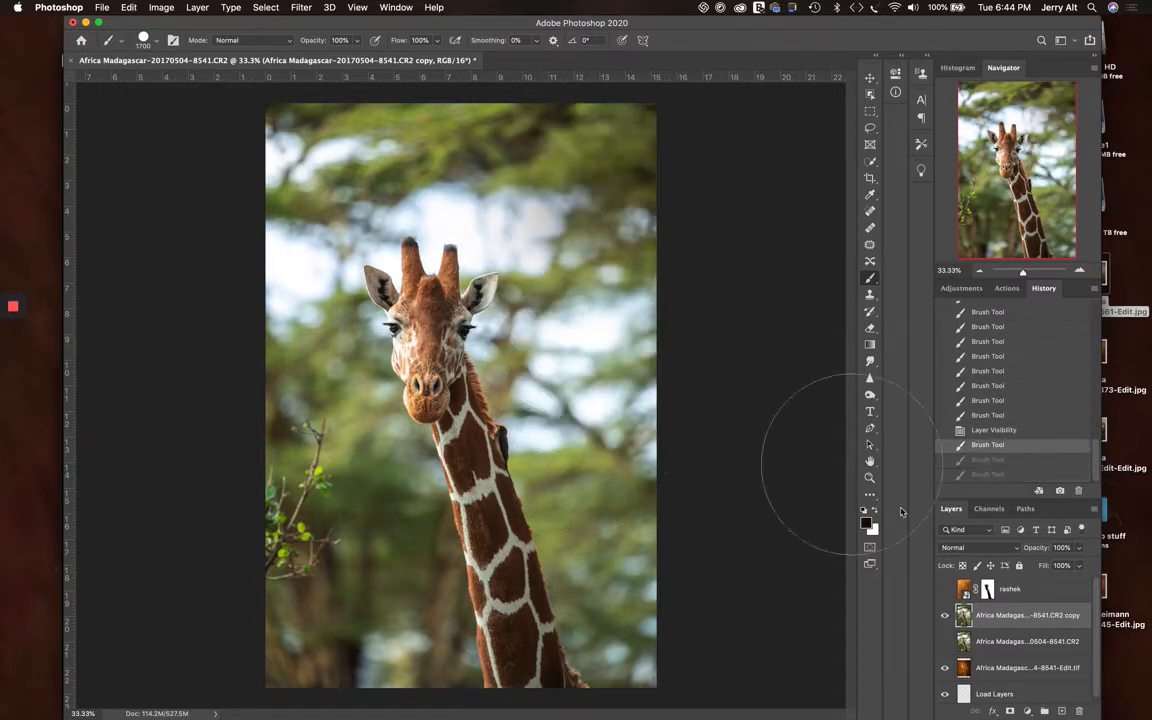
Show the rashek layer, target its mask with white as the foreground colour, and set the brush hardness back to 0%
click(945, 590)
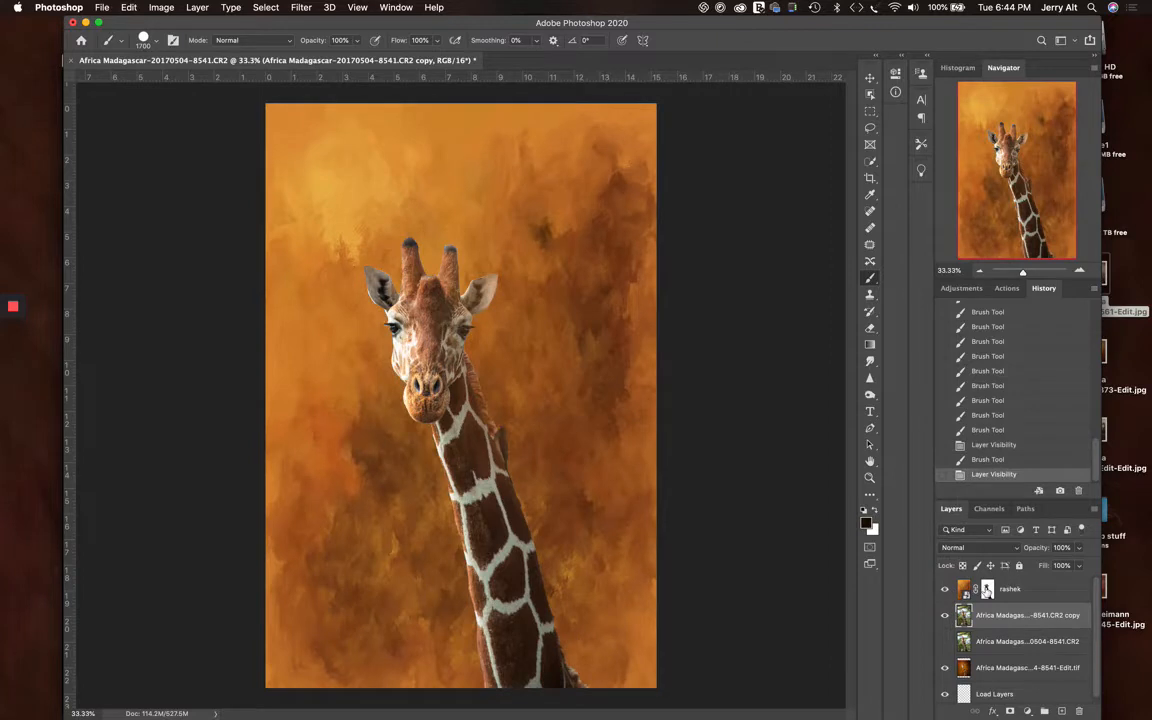
click(987, 590)
key(x)
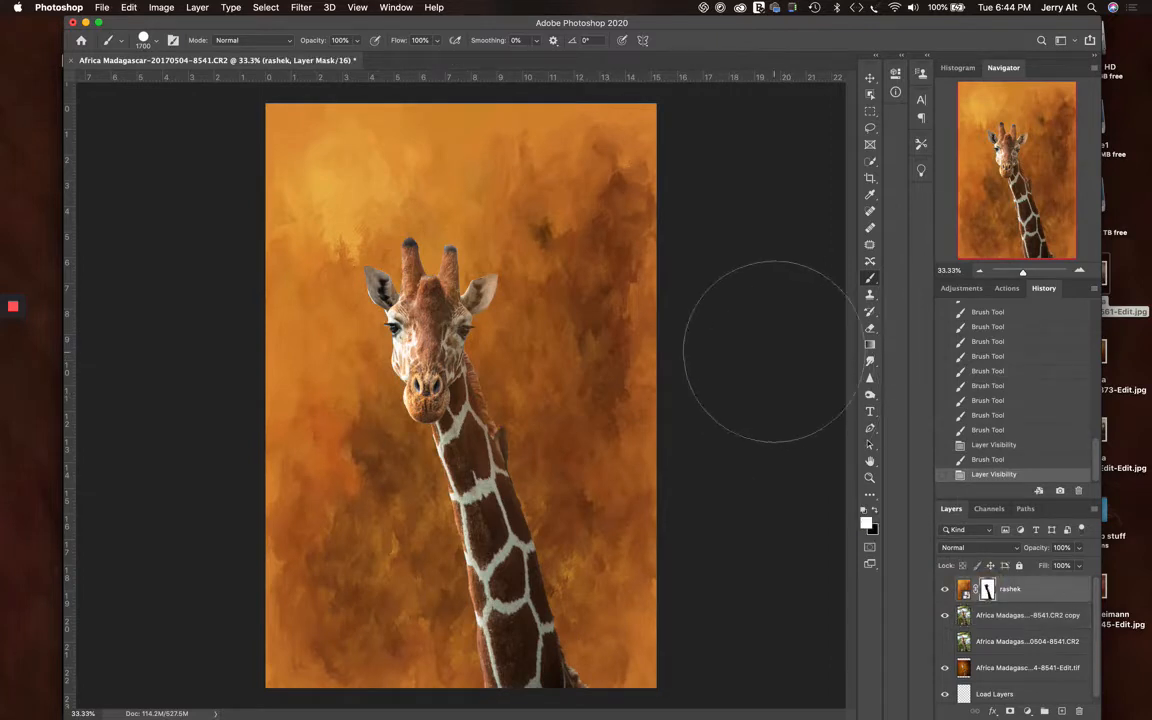
click(157, 41)
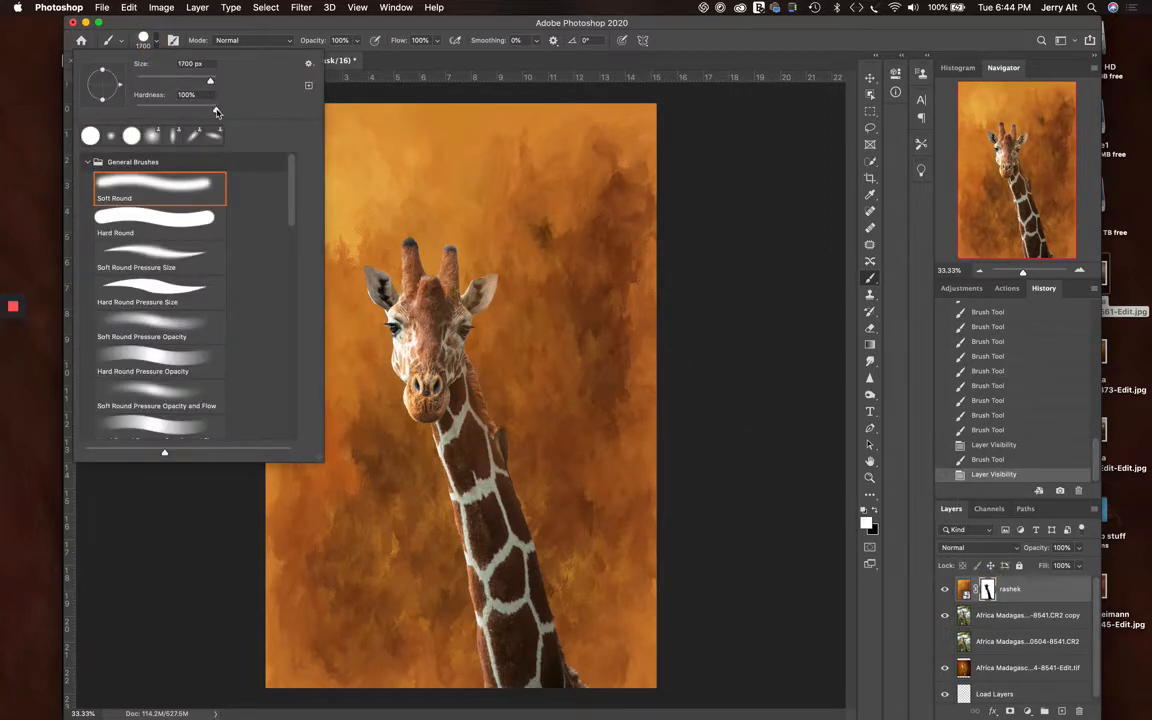
mouse_move(216, 111)
mouse_down()
mouse_move(124, 94)
mouse_move(51, 103)
mouse_up()
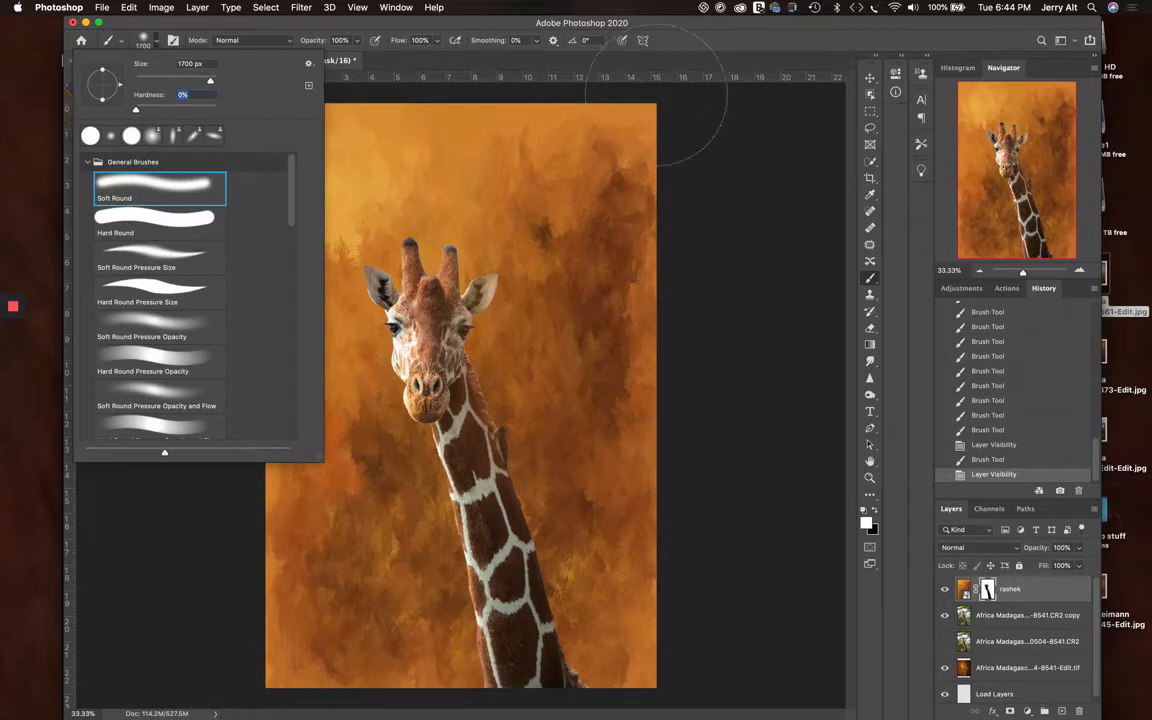
click(656, 60)
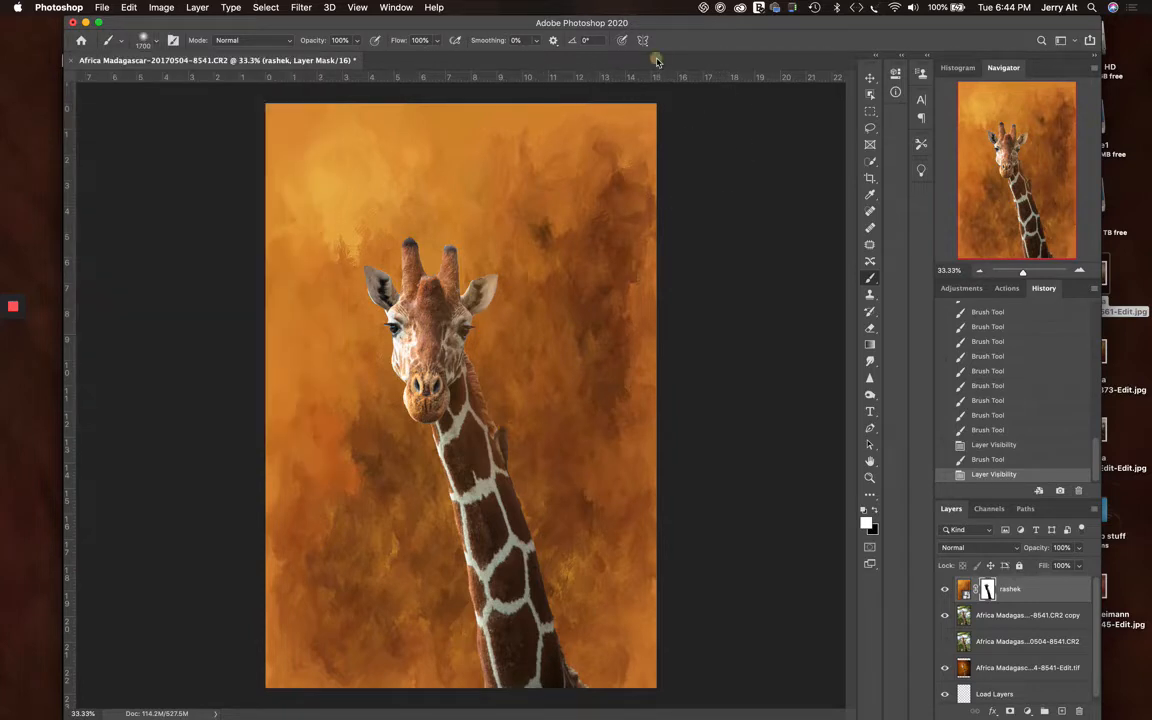
Paint white on the rashek mask at 100% opacity down along the right edge of the giraffe's neck
click(549, 380)
click(555, 422)
click(567, 470)
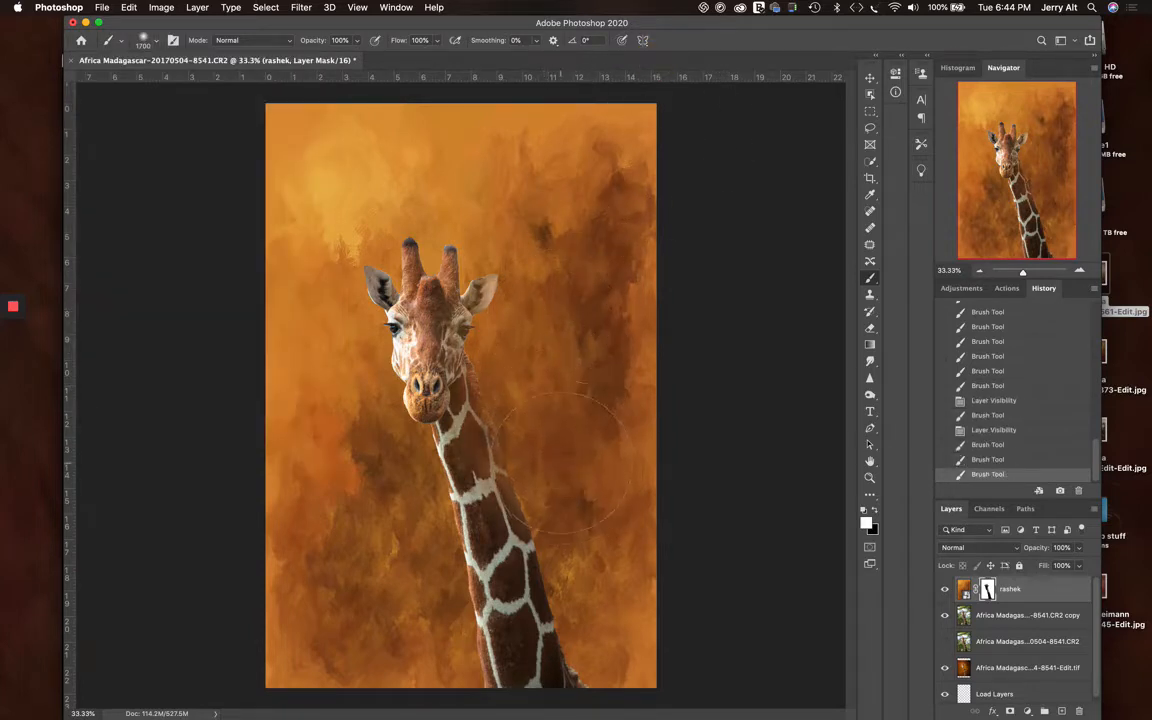
click(582, 514)
click(599, 559)
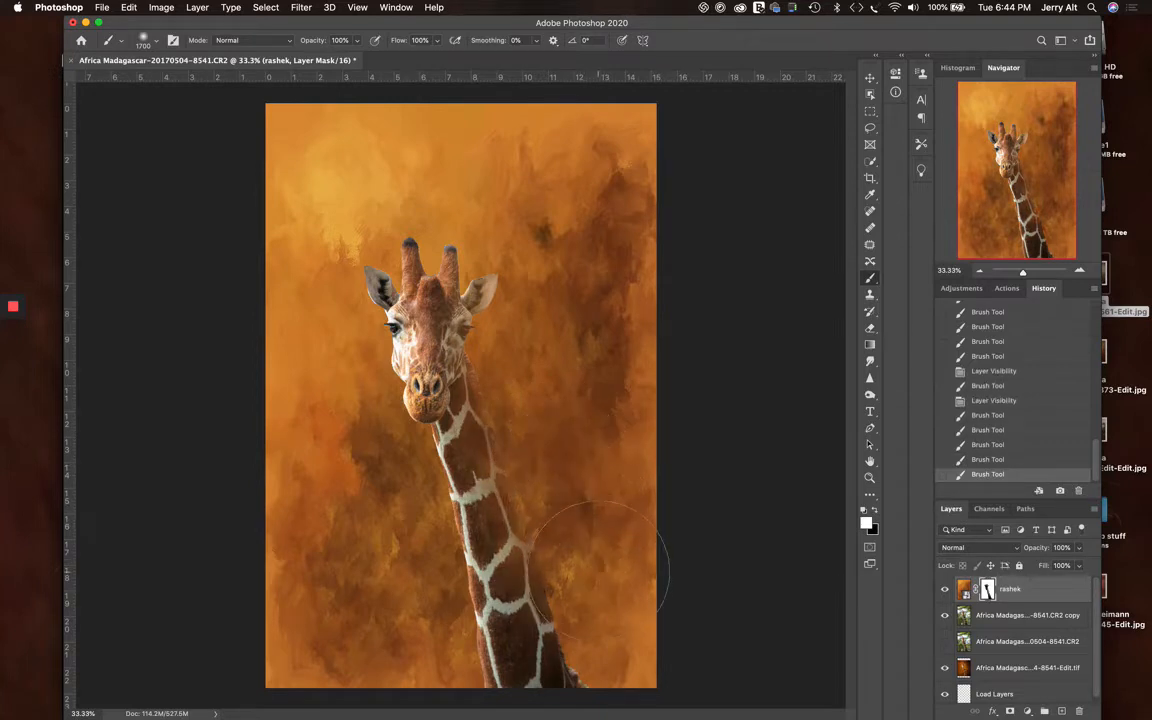
click(600, 572)
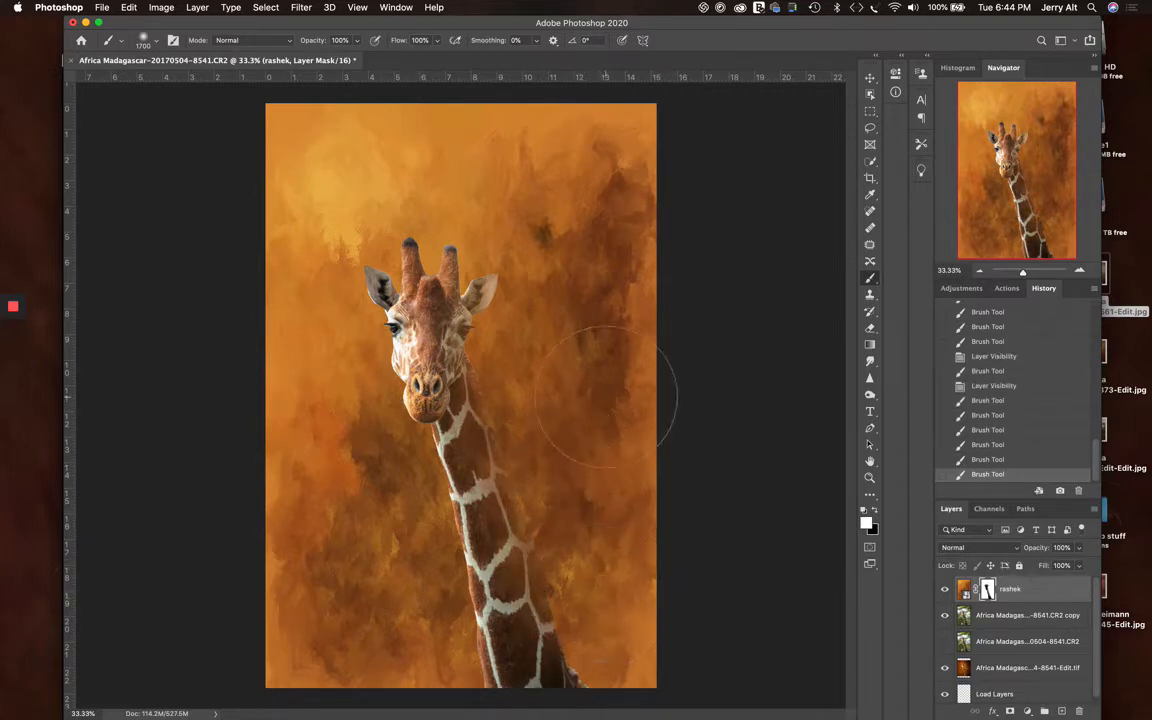
Undo the last three brush strokes on the rashek mask
key(super+z)
key(super+z)
key(super+z)
key(super+z)
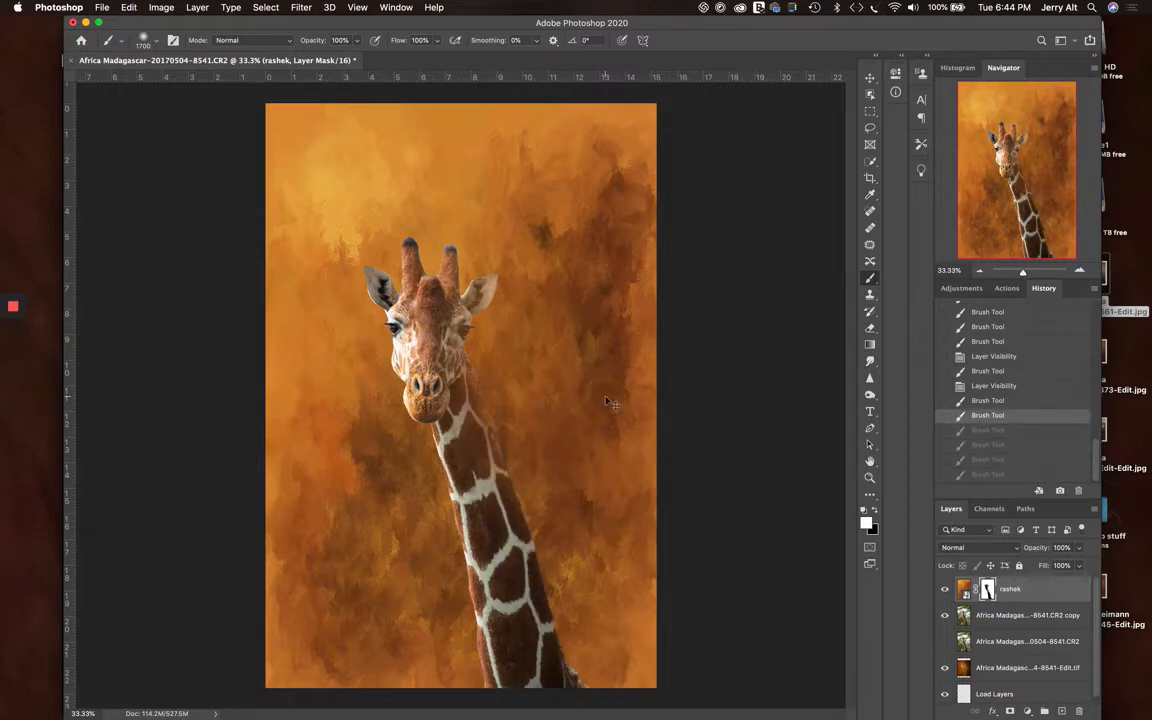
Undo two more brush strokes on the rashek mask
key(super+z)
key(super+z)
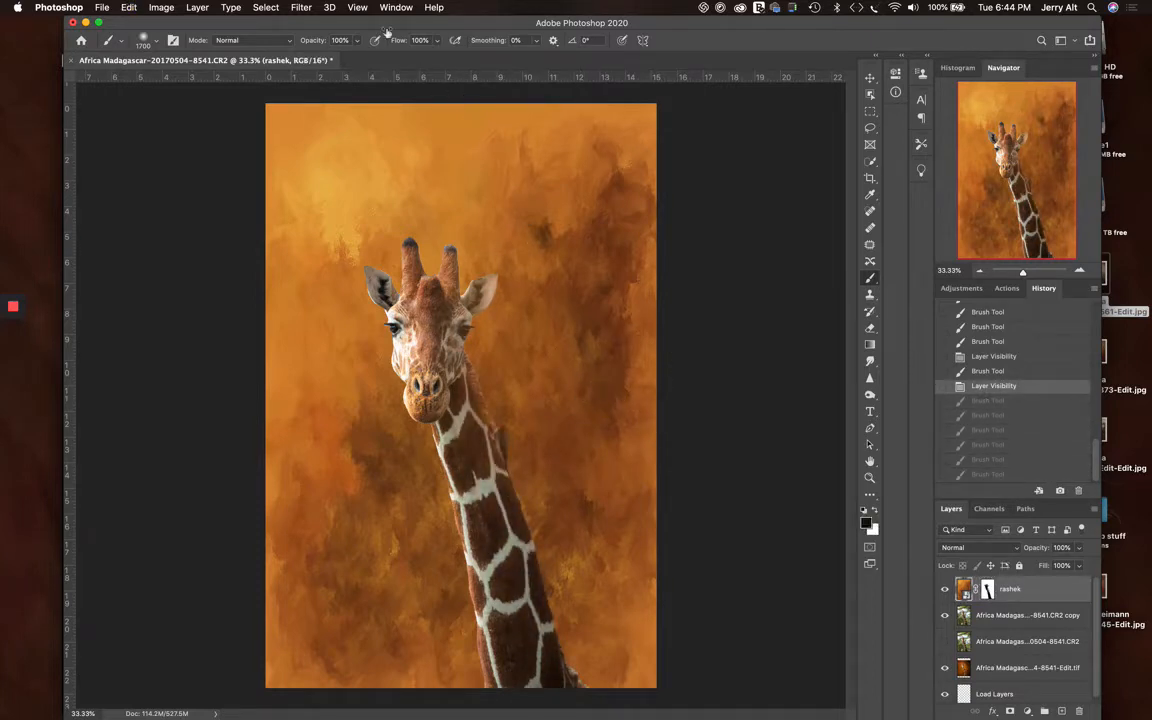
Target the rashek layer mask with white as the foreground colour and set the brush opacity to 30%
click(338, 41)
key(Tab)
click(343, 40)
click(988, 589)
text(4)
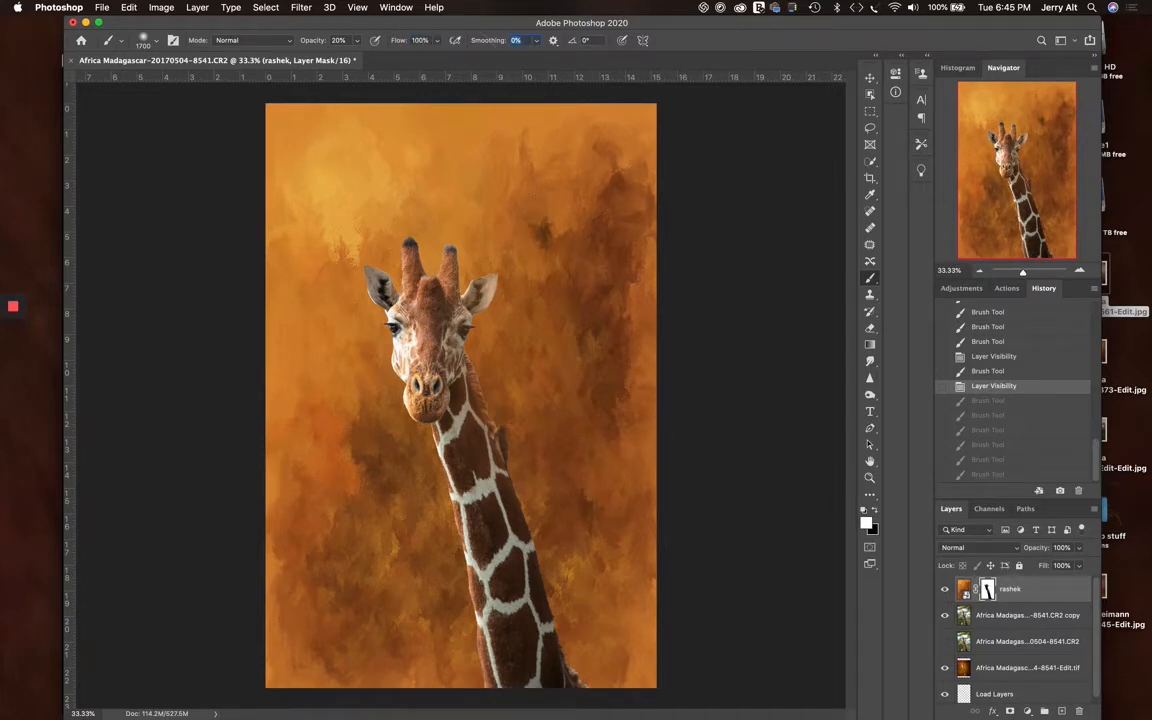
click(325, 42)
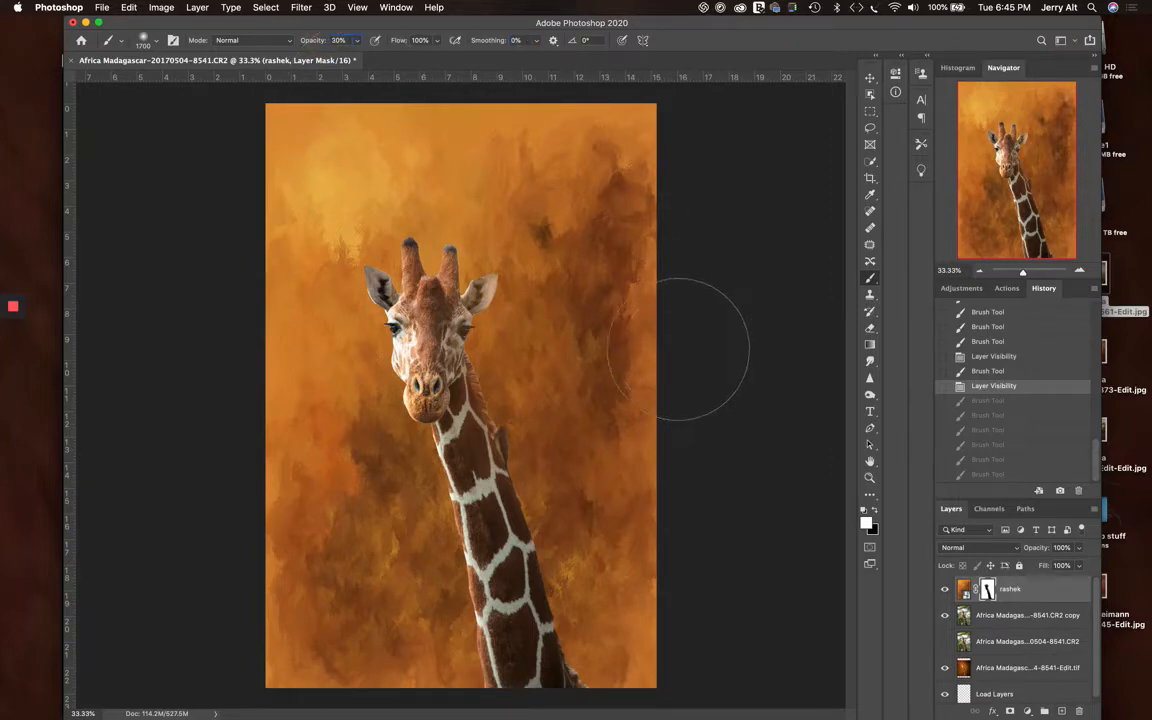
key(5)
Paint white on the rashek mask with the 1700 px soft brush up the giraffe's right edge and down its left edge
mouse_move(598, 540)
mouse_down()
mouse_move(612, 617)
mouse_move(633, 645)
mouse_move(621, 653)
mouse_up()
mouse_move(621, 651)
mouse_down()
mouse_move(600, 588)
mouse_move(625, 615)
mouse_move(591, 579)
mouse_move(527, 368)
mouse_move(533, 325)
mouse_move(484, 284)
mouse_move(530, 257)
mouse_move(504, 231)
mouse_move(489, 233)
mouse_up()
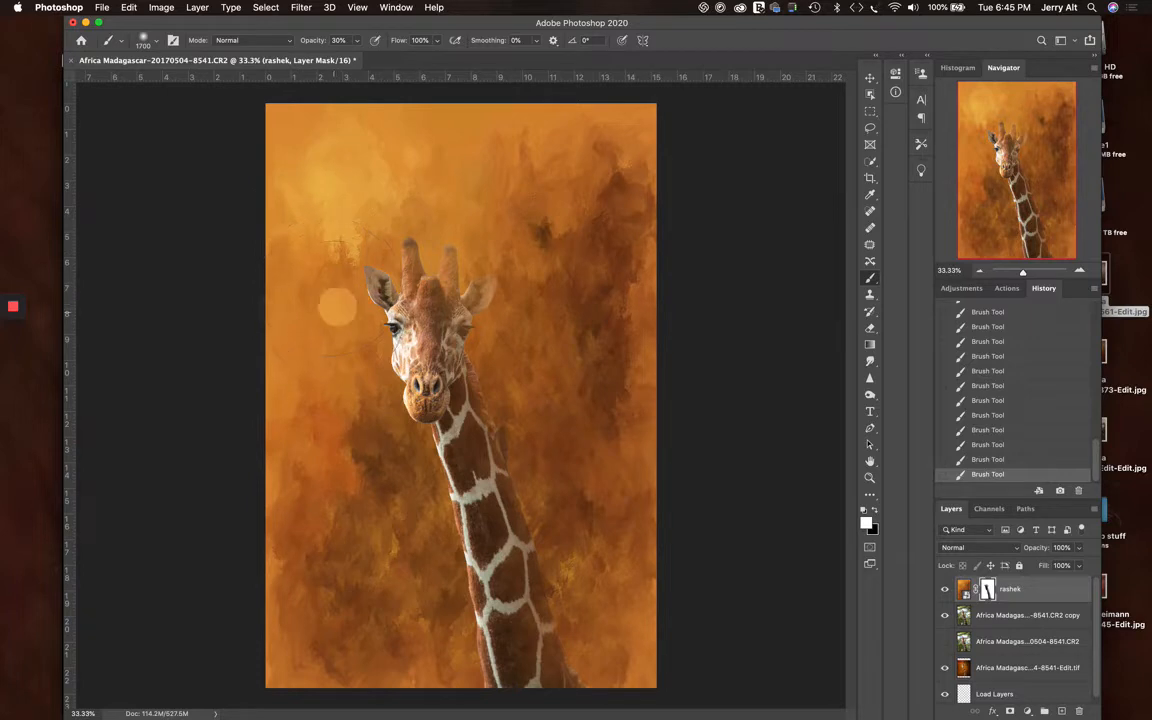
click(338, 368)
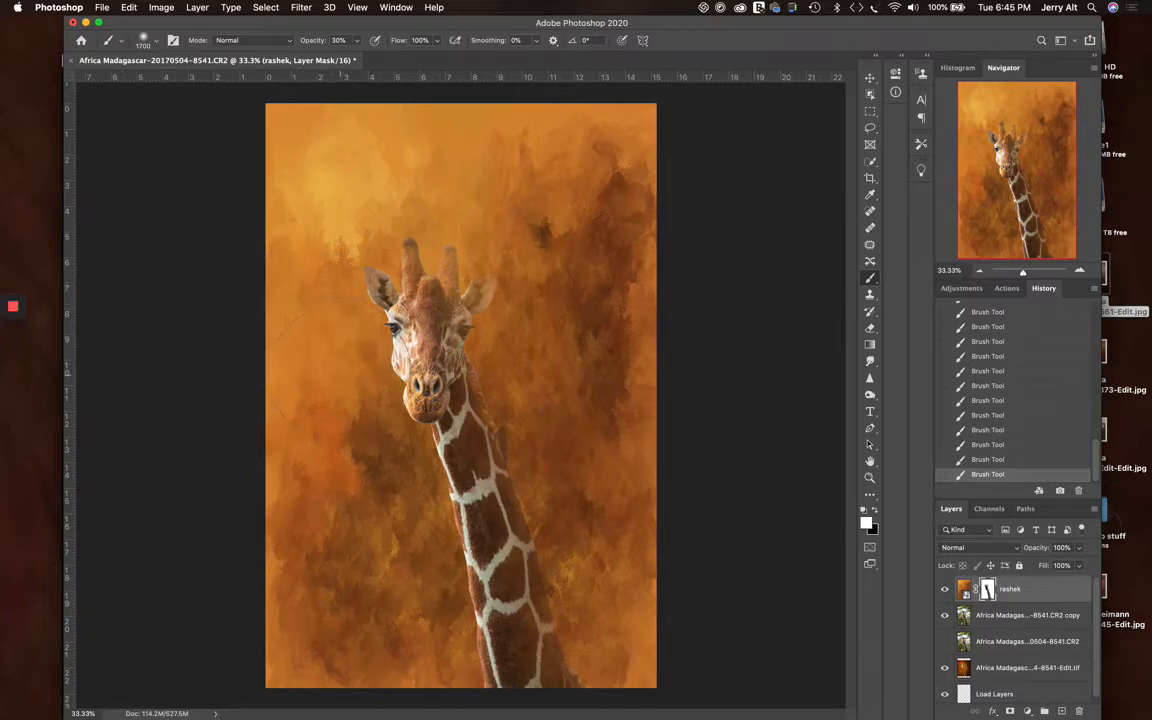
mouse_move(352, 393)
mouse_down()
mouse_move(410, 547)
mouse_move(357, 433)
mouse_move(366, 480)
mouse_move(377, 462)
mouse_move(397, 508)
mouse_up()
click(351, 420)
click(373, 477)
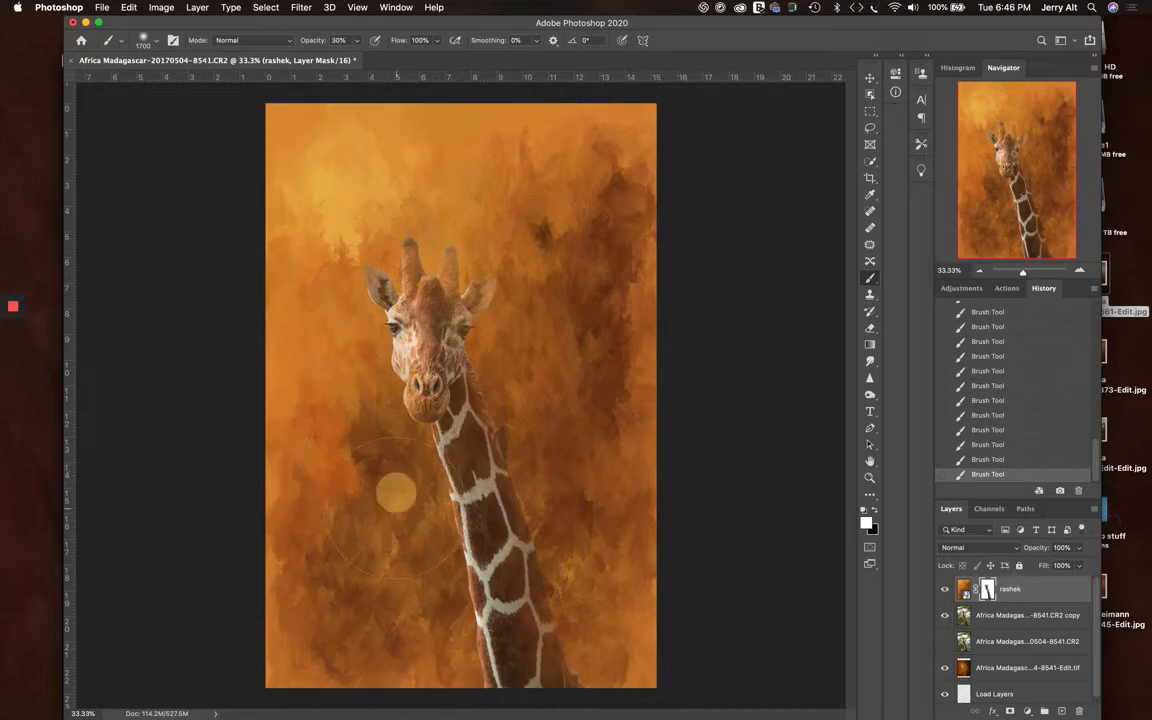
click(404, 520)
click(408, 533)
click(410, 560)
click(418, 585)
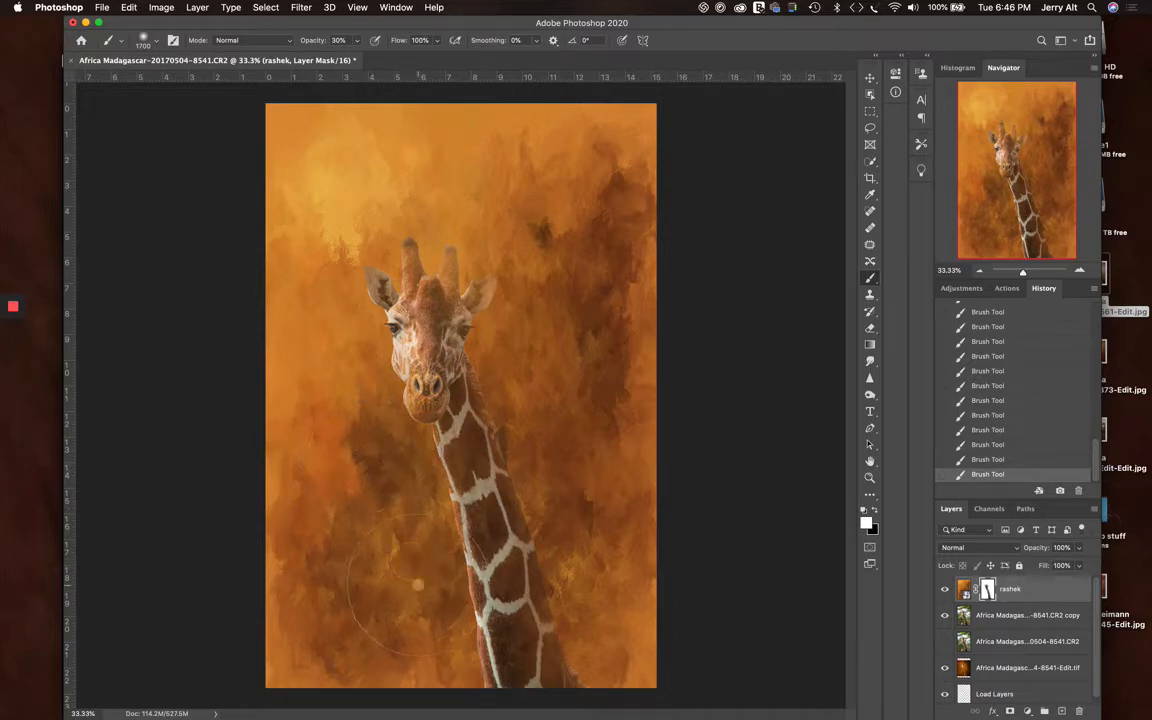
click(422, 616)
click(423, 636)
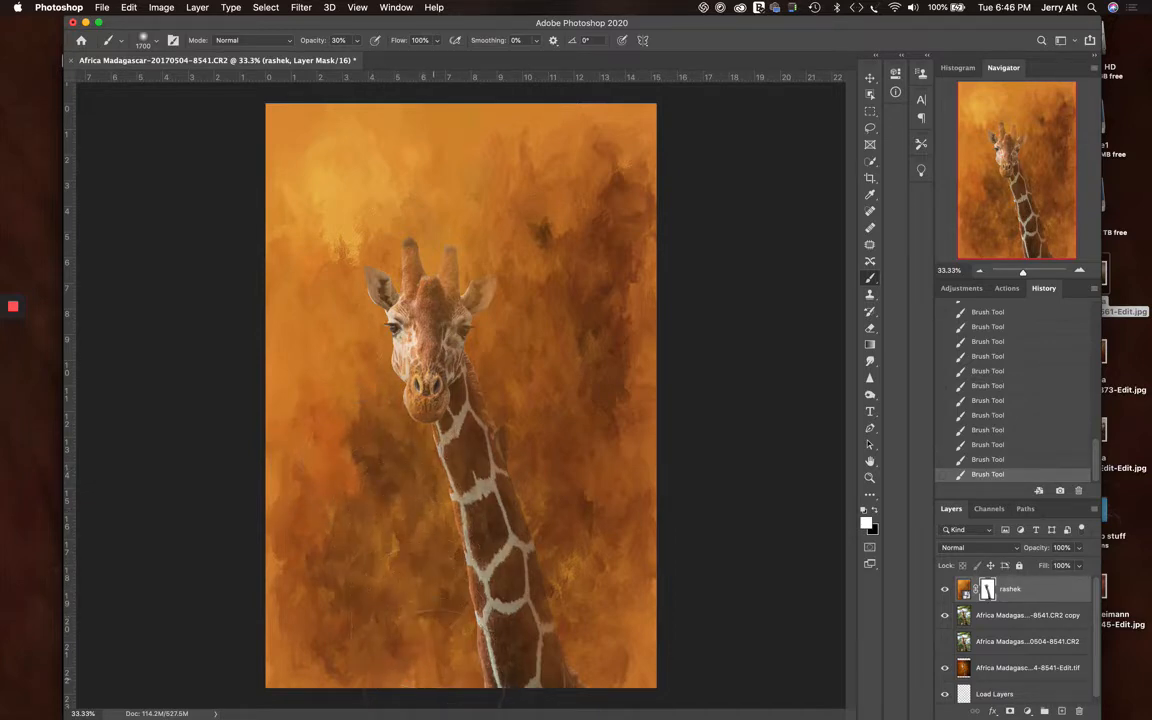
click(432, 677)
Paint black on the rashek mask with a 400 px brush along the centre of the giraffe's neck up to the jaw
key(bracketleft)
key(bracketleft)
key(bracketleft)
key(bracketleft)
key(bracketleft)
key(bracketleft)
key(x)
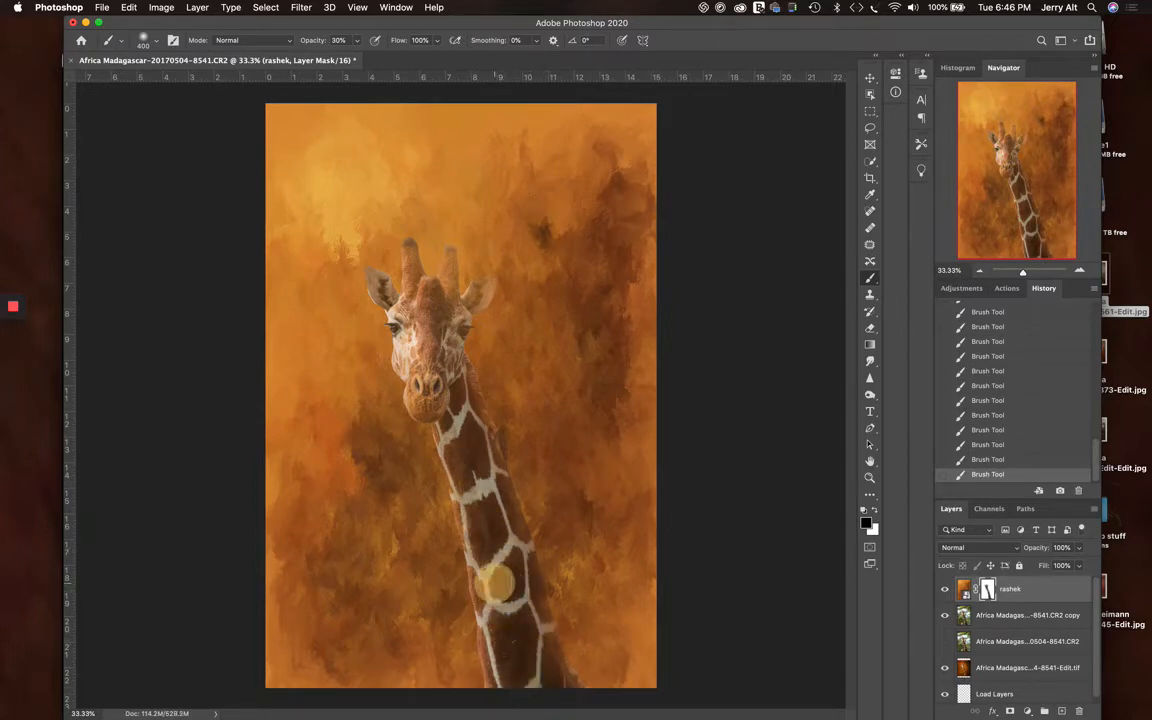
drag(499, 597, 488, 518)
drag(485, 511, 462, 432)
drag(460, 425, 458, 417)
drag(450, 404, 446, 393)
Dab black on the rashek mask over the giraffe's muzzle, nose and left eye at 30% opacity
click(434, 380)
click(412, 392)
click(420, 391)
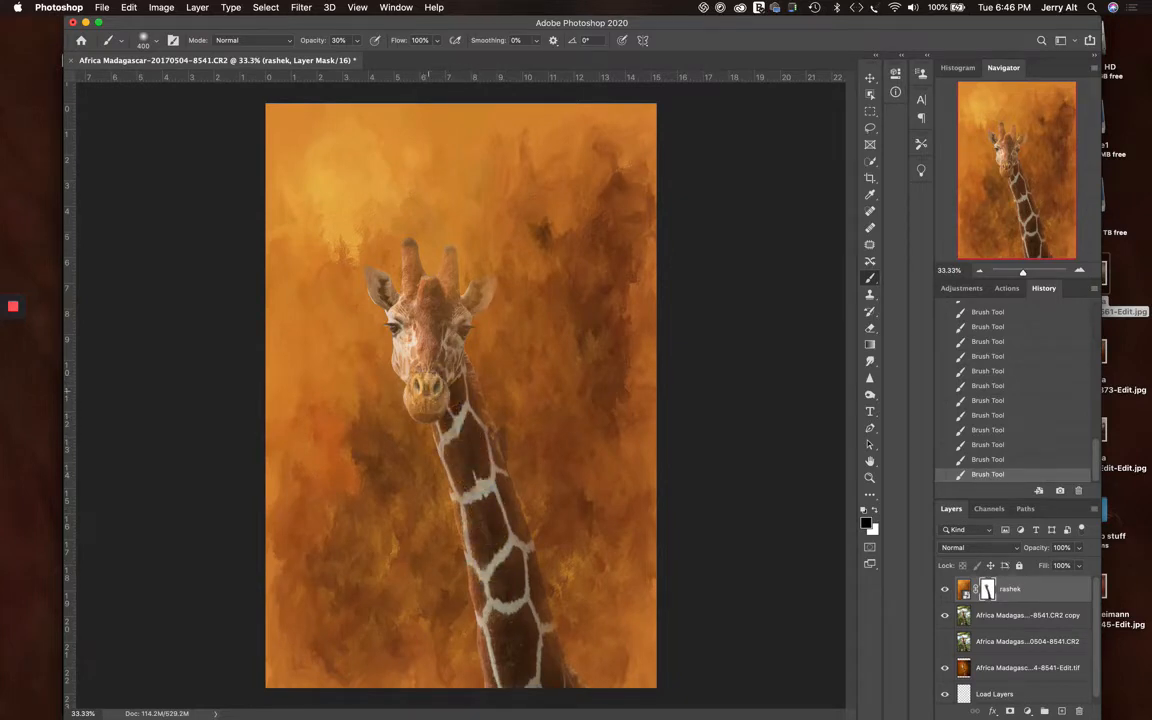
click(421, 358)
click(393, 316)
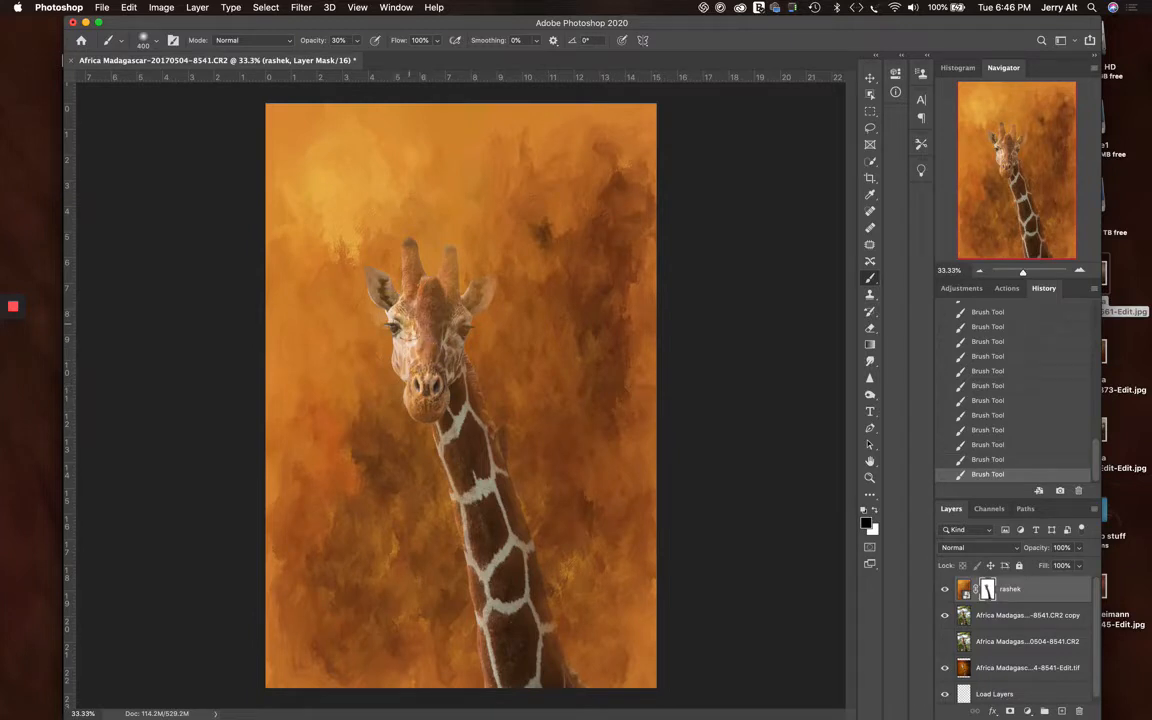
click(376, 322)
click(381, 325)
click(396, 301)
click(400, 325)
click(399, 298)
click(411, 291)
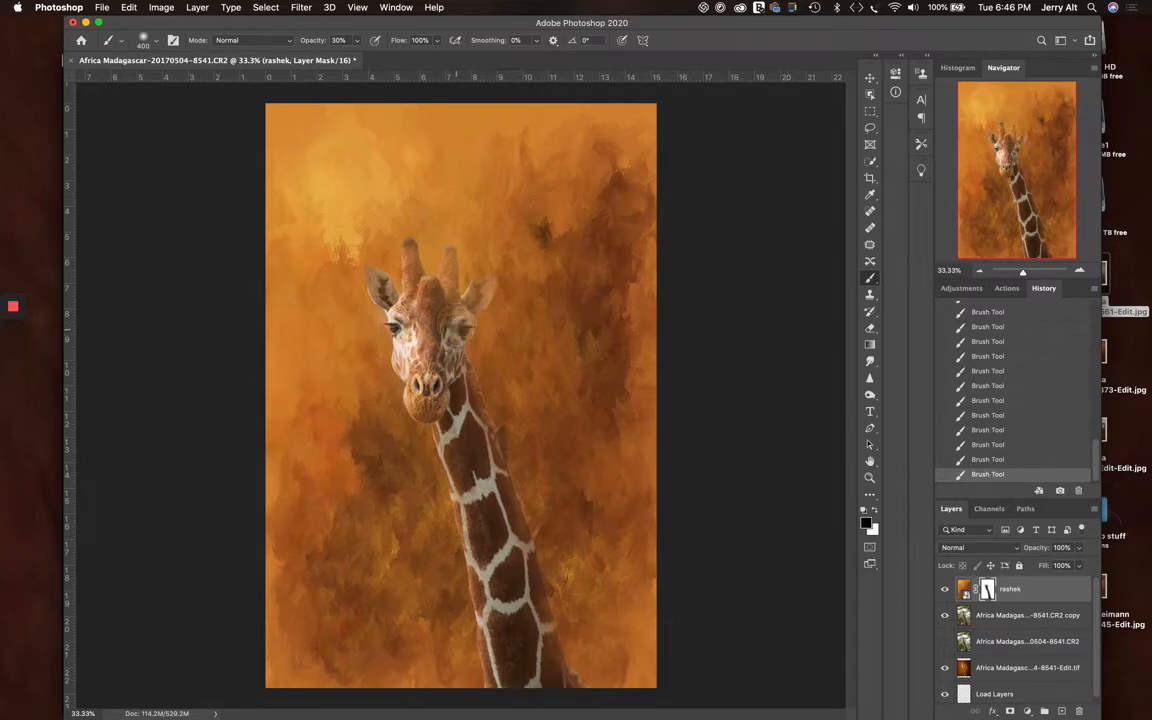
Build up repeated black dabs on the rashek mask over the giraffe's right eye and left eye
click(455, 328)
click(455, 329)
click(455, 329)
click(454, 329)
click(360, 293)
click(363, 292)
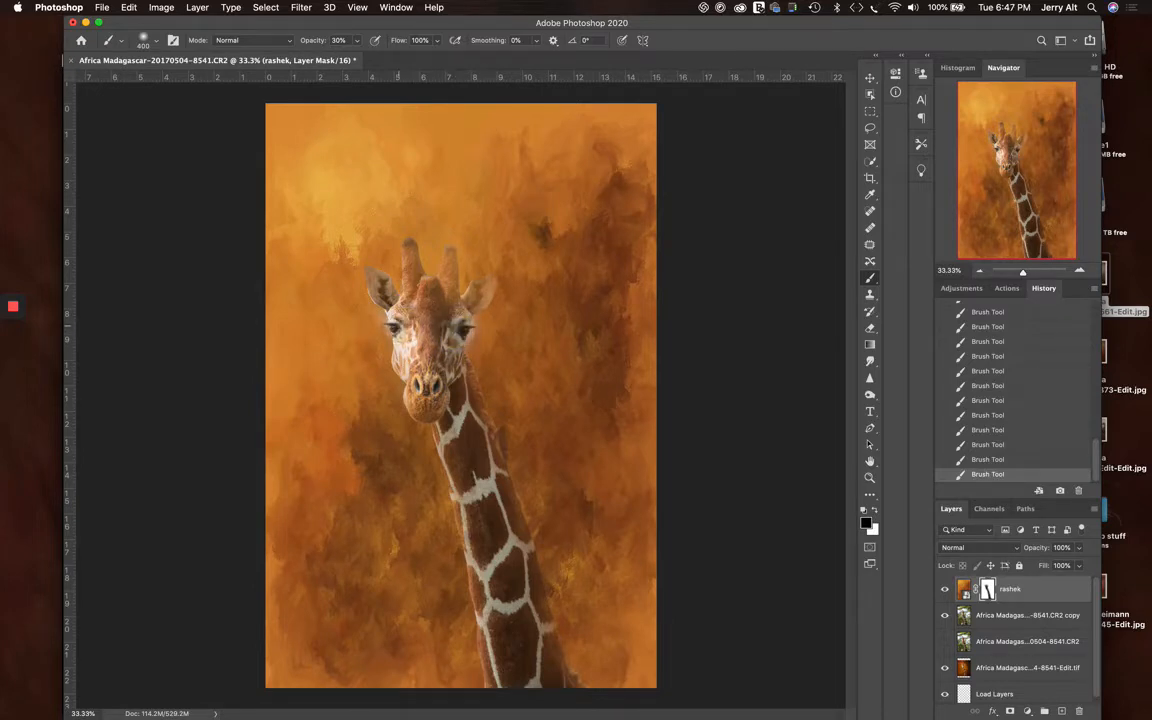
click(361, 294)
click(365, 296)
click(365, 294)
click(378, 296)
Dab black on the rashek mask over the giraffe's forehead and the bridge of its nose
click(435, 331)
click(439, 310)
click(430, 301)
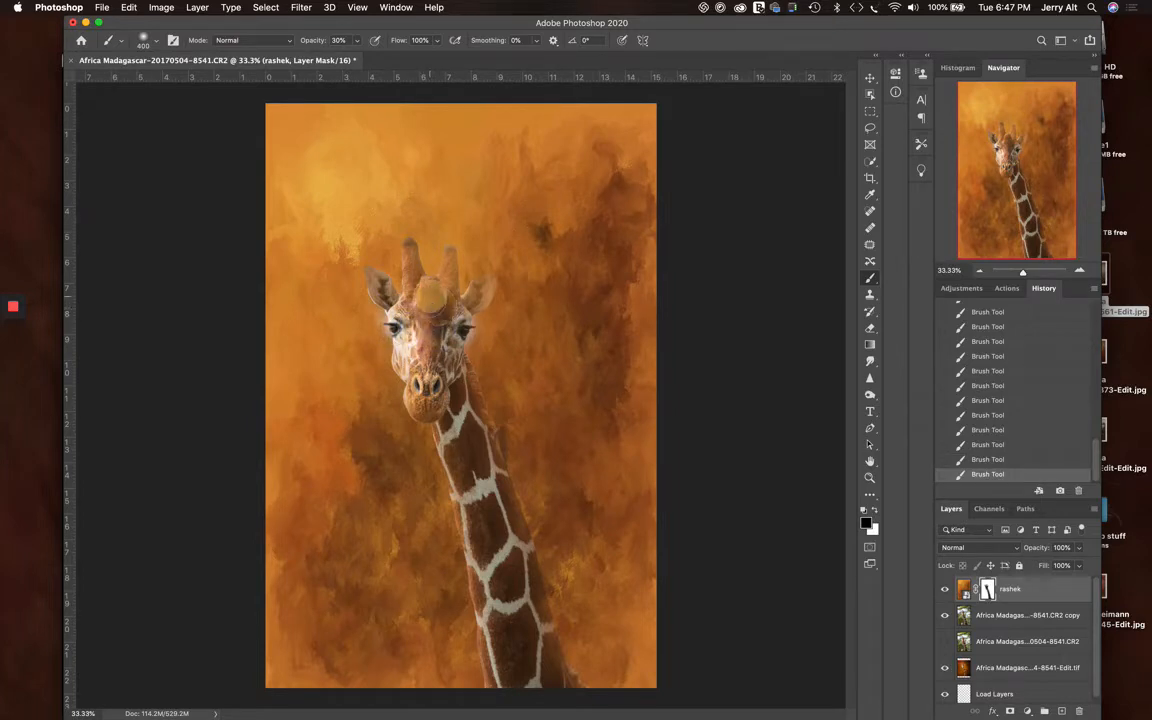
click(425, 329)
click(389, 308)
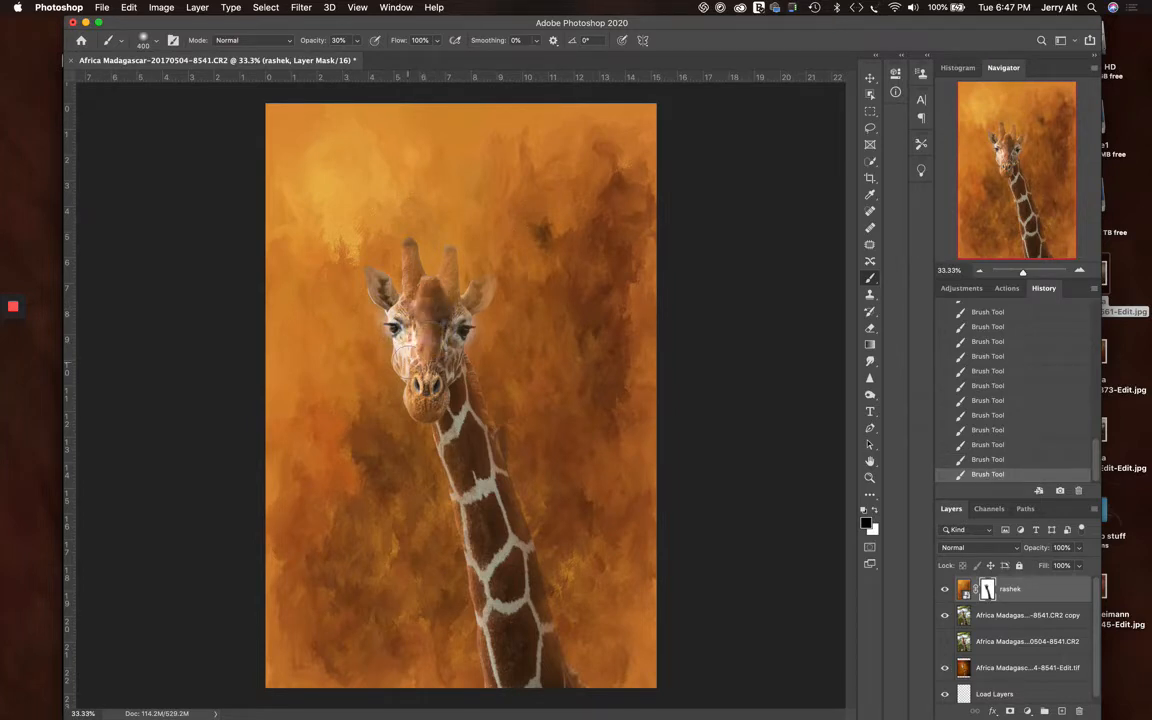
Dab black on the rashek mask with the 400 px brush over the background beside the giraffe's right eye and cheek
key(super+plus)
key(super+plus)
key(super+plus)
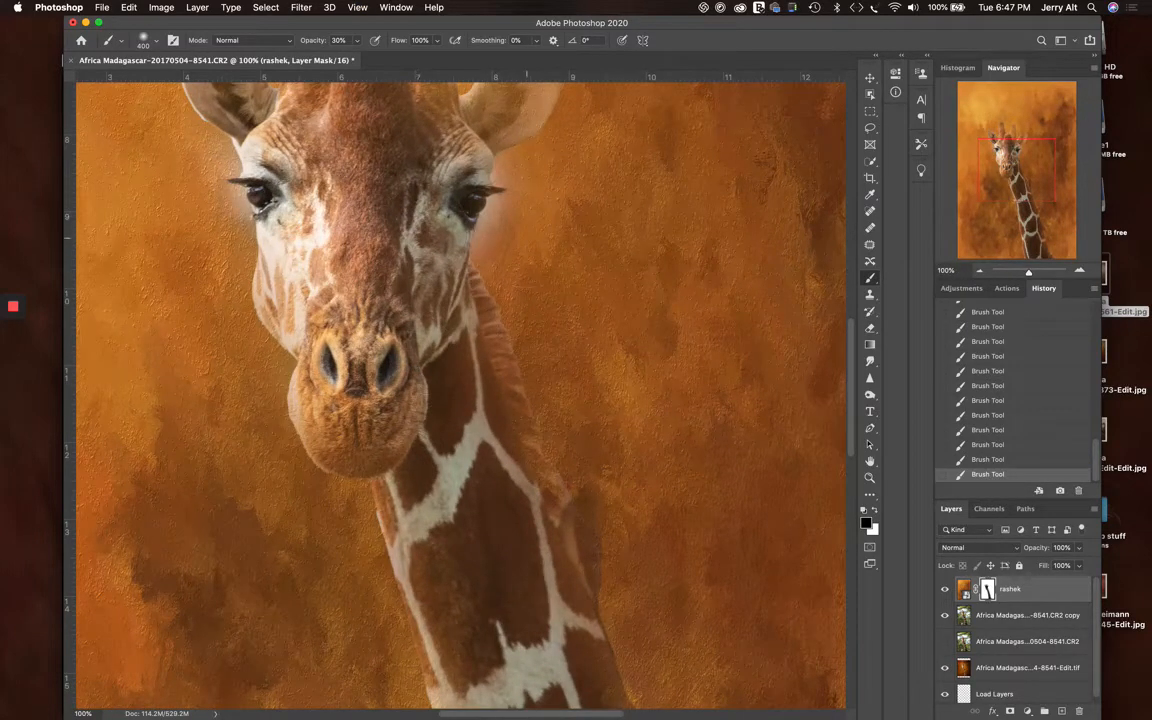
click(527, 244)
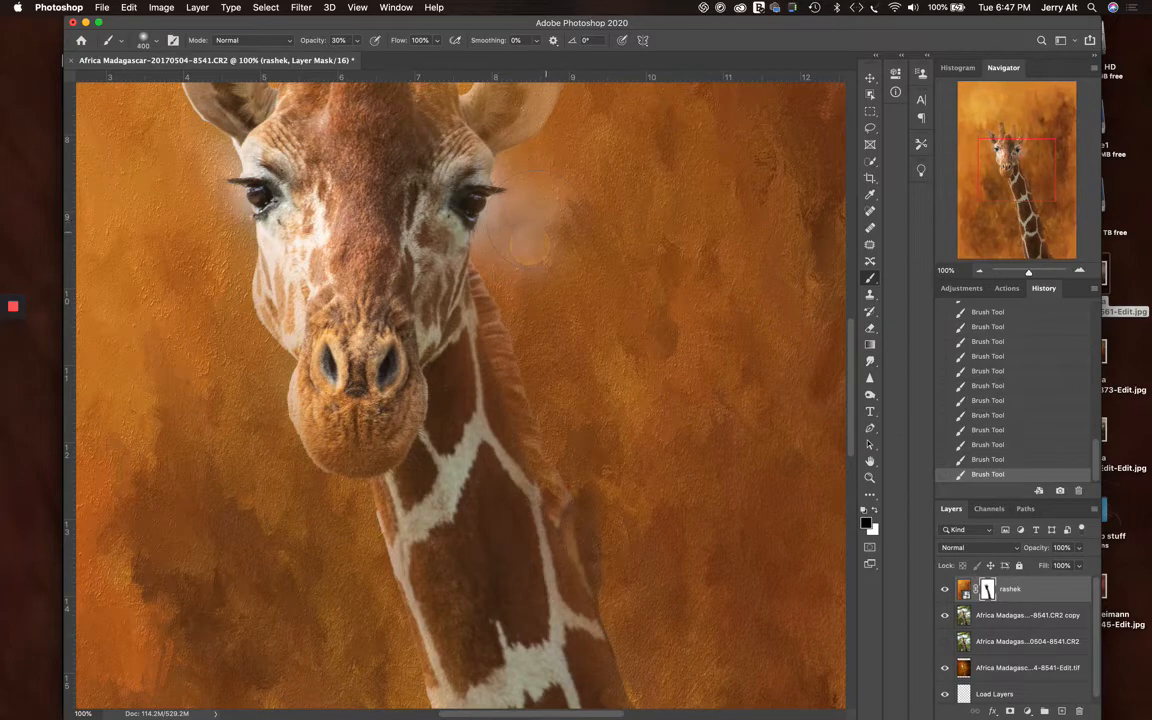
click(512, 248)
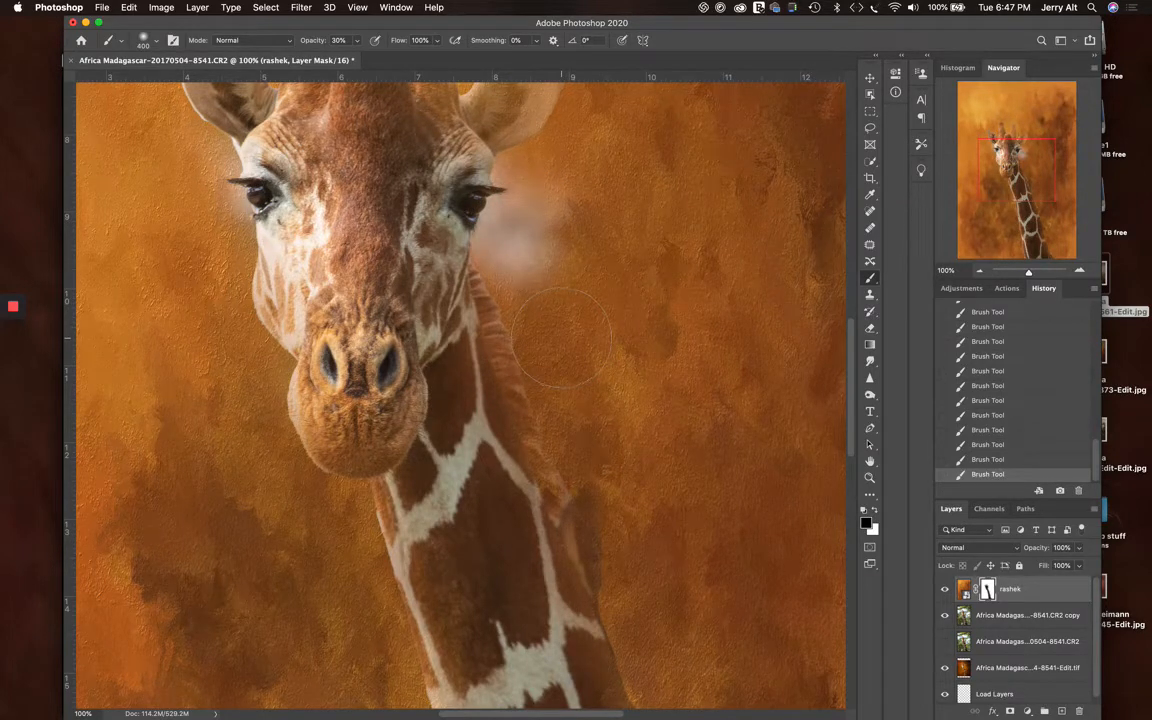
Paint white on the rashek mask with a 125 px brush over the pale halo beside the giraffe's right eye
key(bracketleft)
key(bracketleft)
key(bracketleft)
key(bracketleft)
click(500, 224)
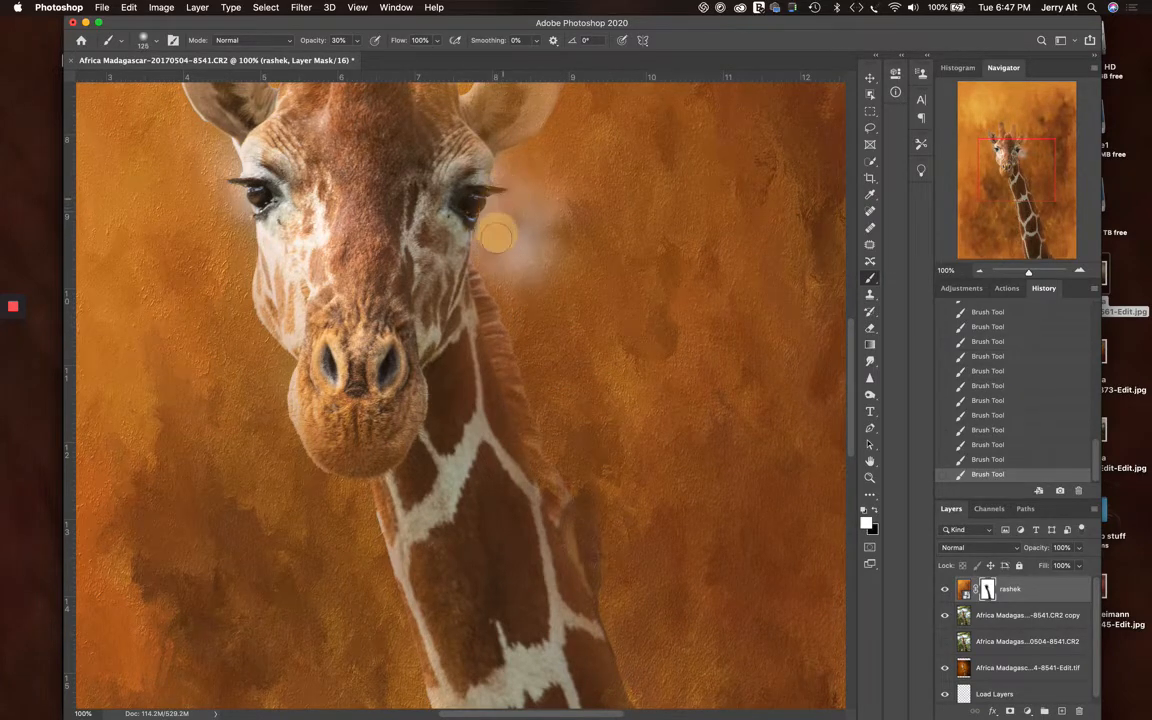
mouse_move(512, 204)
mouse_down()
mouse_move(531, 272)
mouse_move(543, 196)
mouse_move(555, 257)
mouse_move(545, 198)
mouse_move(522, 252)
mouse_up()
click(511, 214)
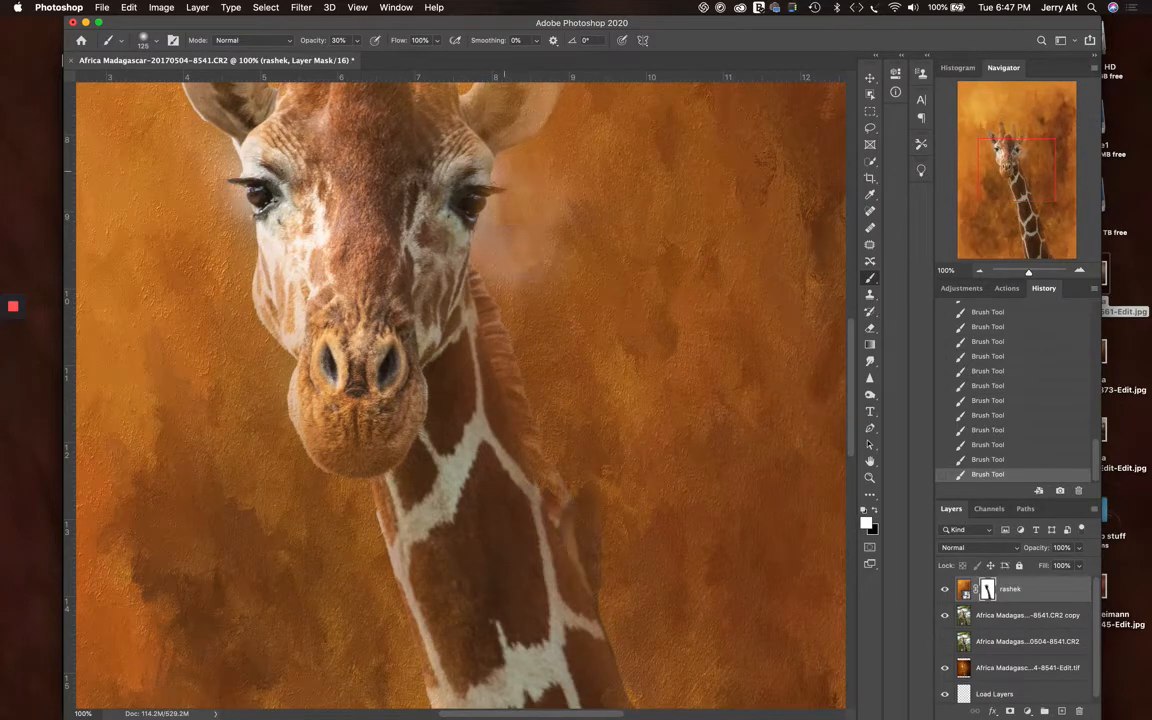
click(506, 173)
click(508, 194)
click(500, 223)
click(501, 202)
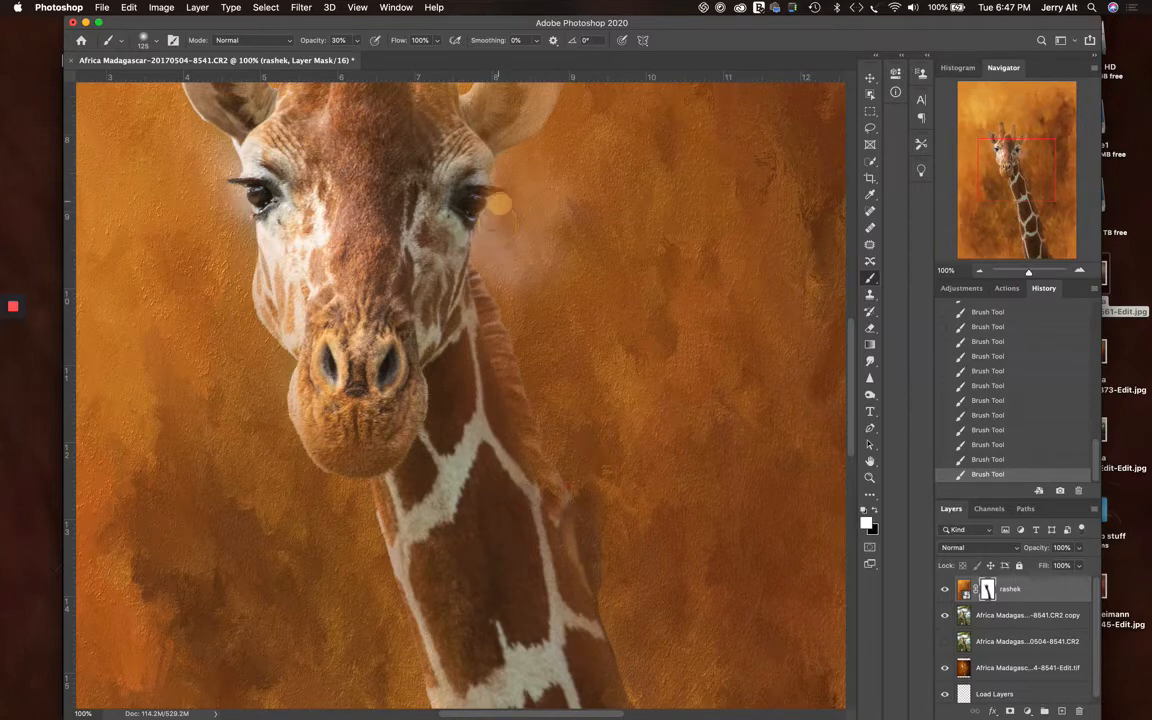
Dab more white on the rashek mask over the remaining halo below the right eye and beside the cheek
click(502, 255)
click(489, 249)
click(491, 249)
click(506, 267)
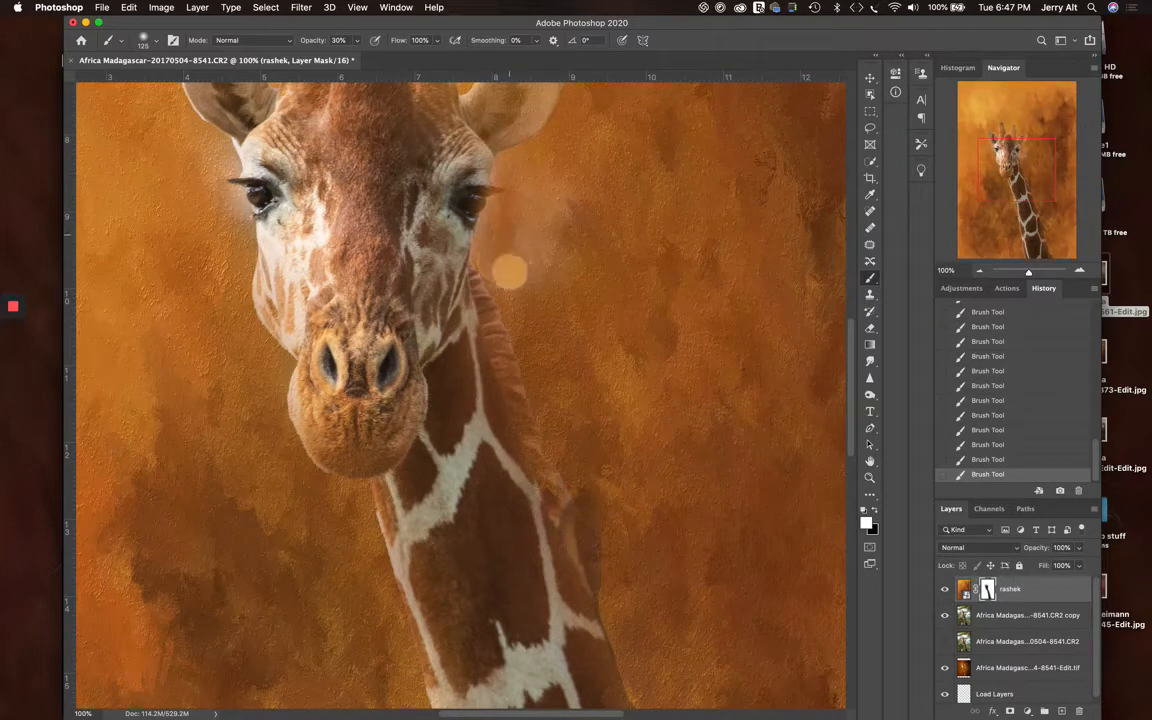
click(518, 258)
click(512, 255)
click(527, 154)
click(530, 257)
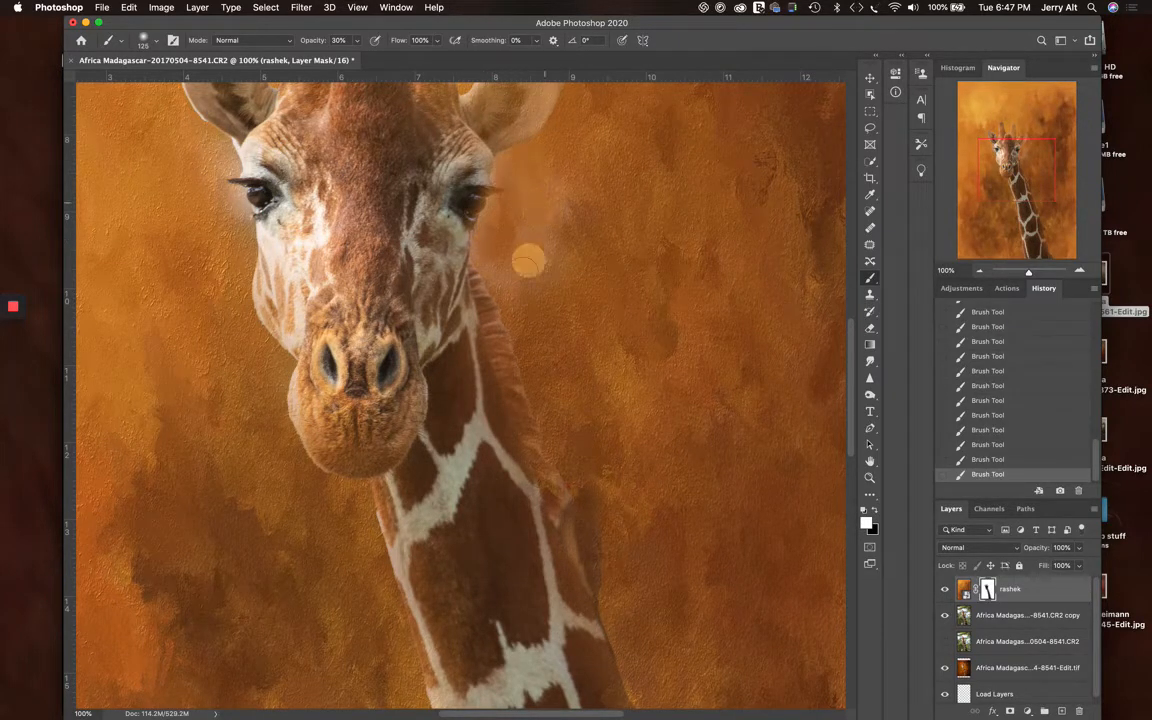
click(524, 265)
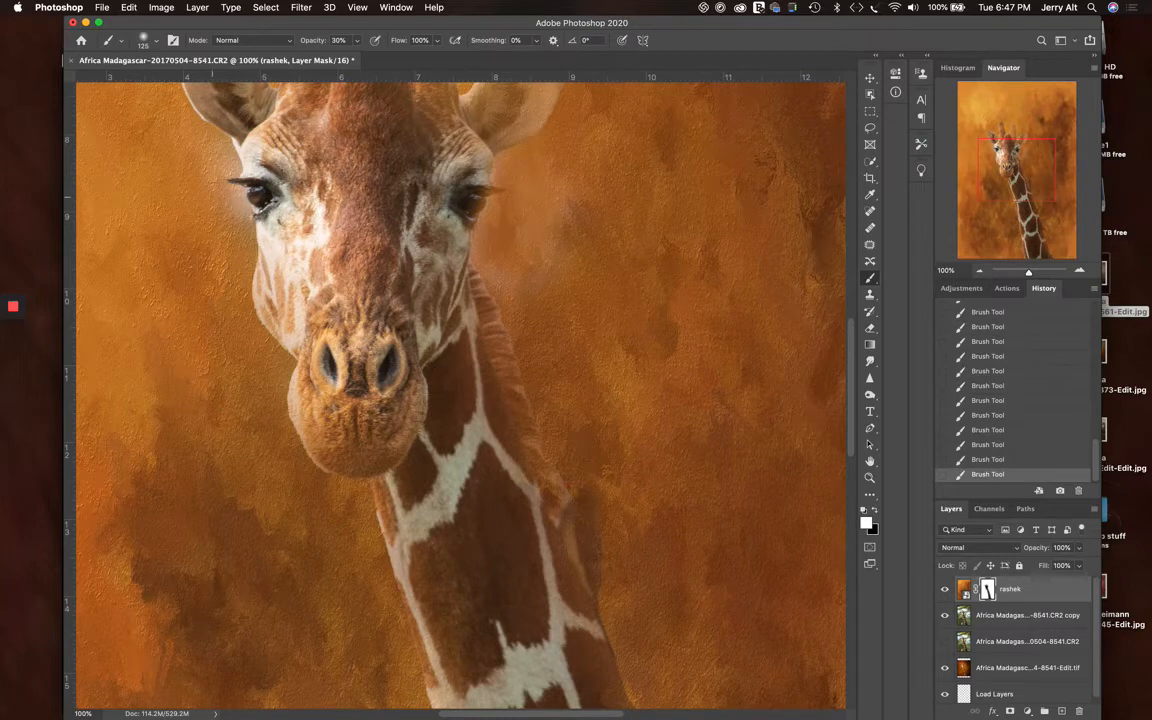
Dab white on the rashek mask over the pale halo around the giraffe's left eyelashes
click(229, 200)
click(226, 187)
click(225, 170)
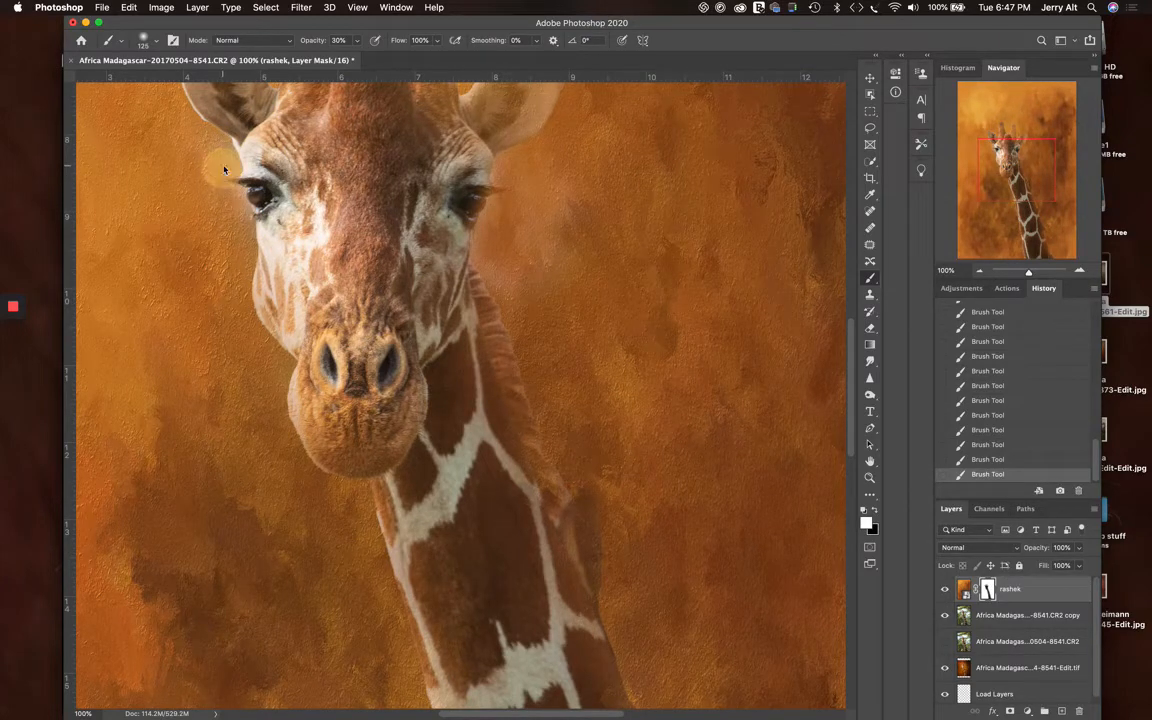
click(229, 170)
click(212, 168)
click(212, 192)
click(212, 220)
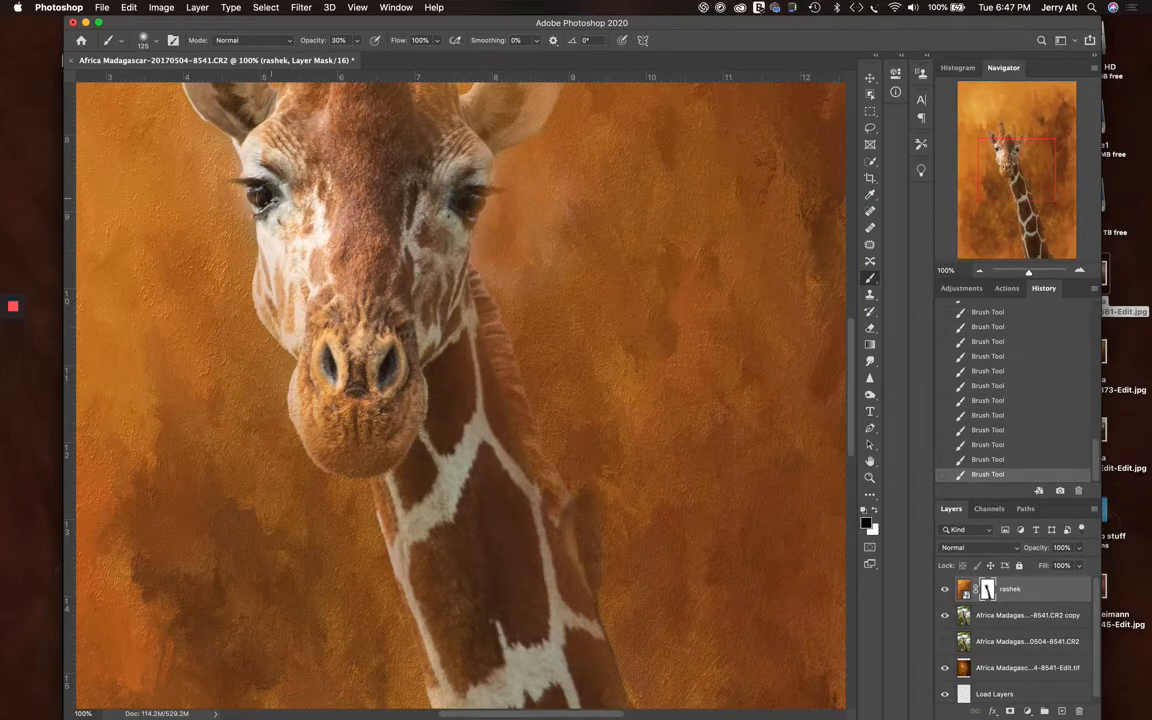
Dab black on the rashek mask over the giraffe's left eye and lashes, raising the brush opacity to 50%
click(266, 197)
click(240, 176)
click(236, 170)
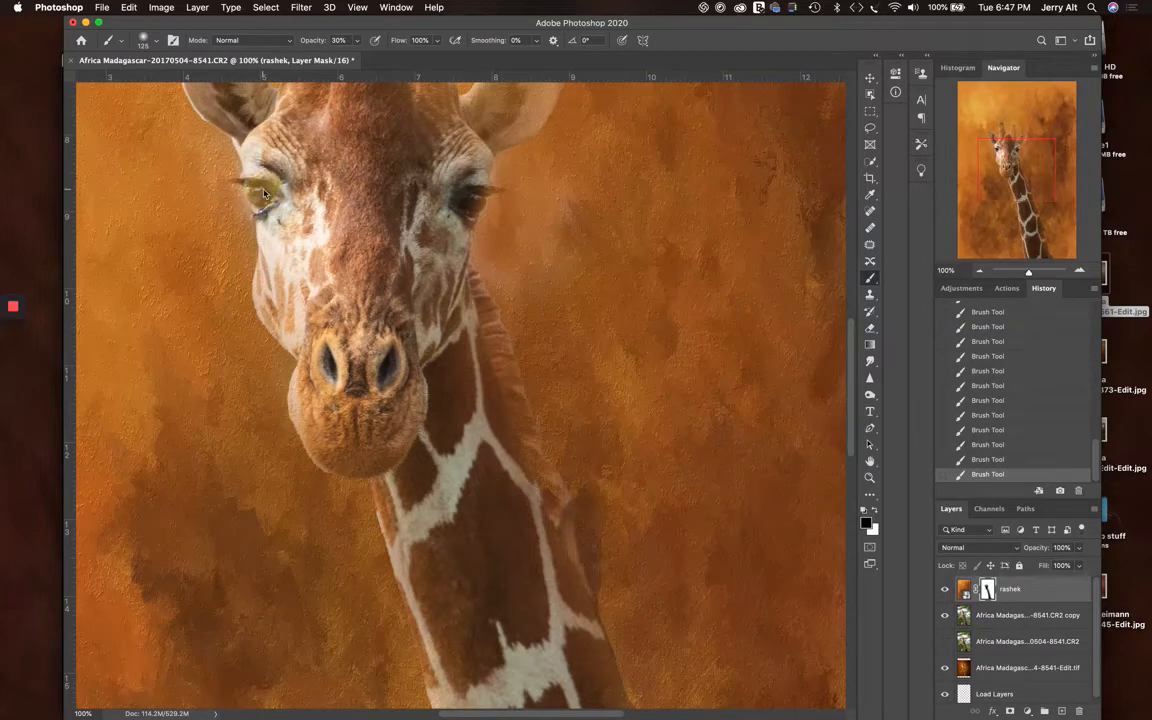
click(236, 173)
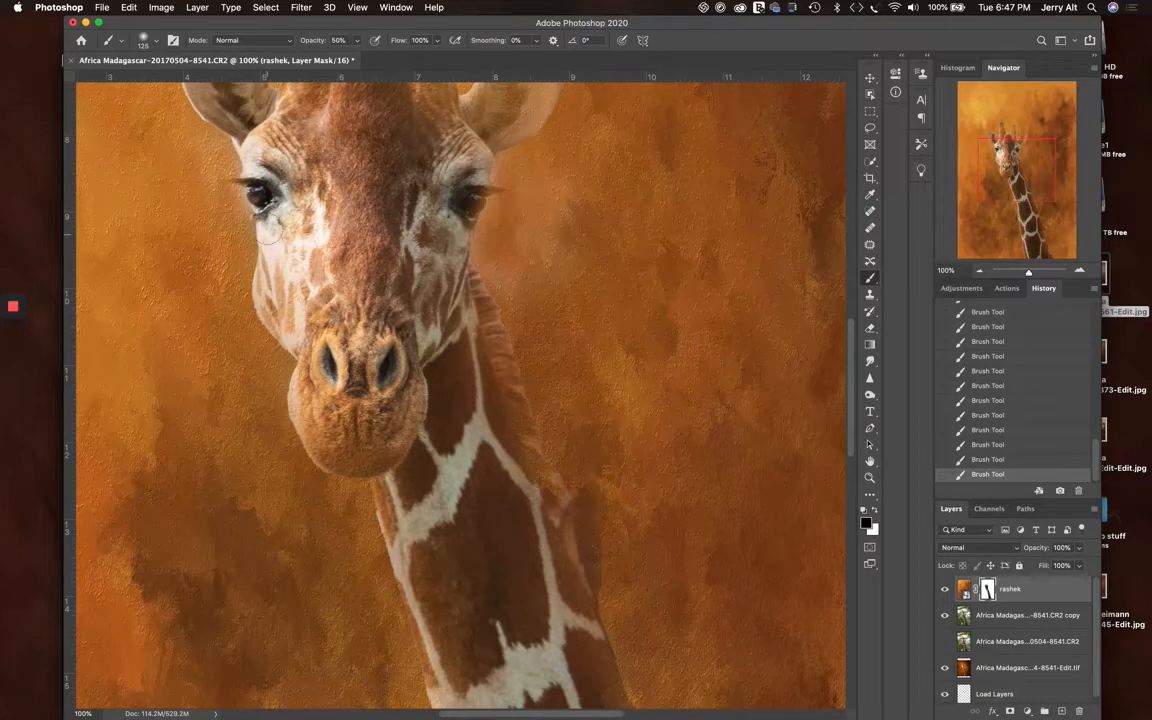
click(238, 177)
click(238, 176)
click(239, 179)
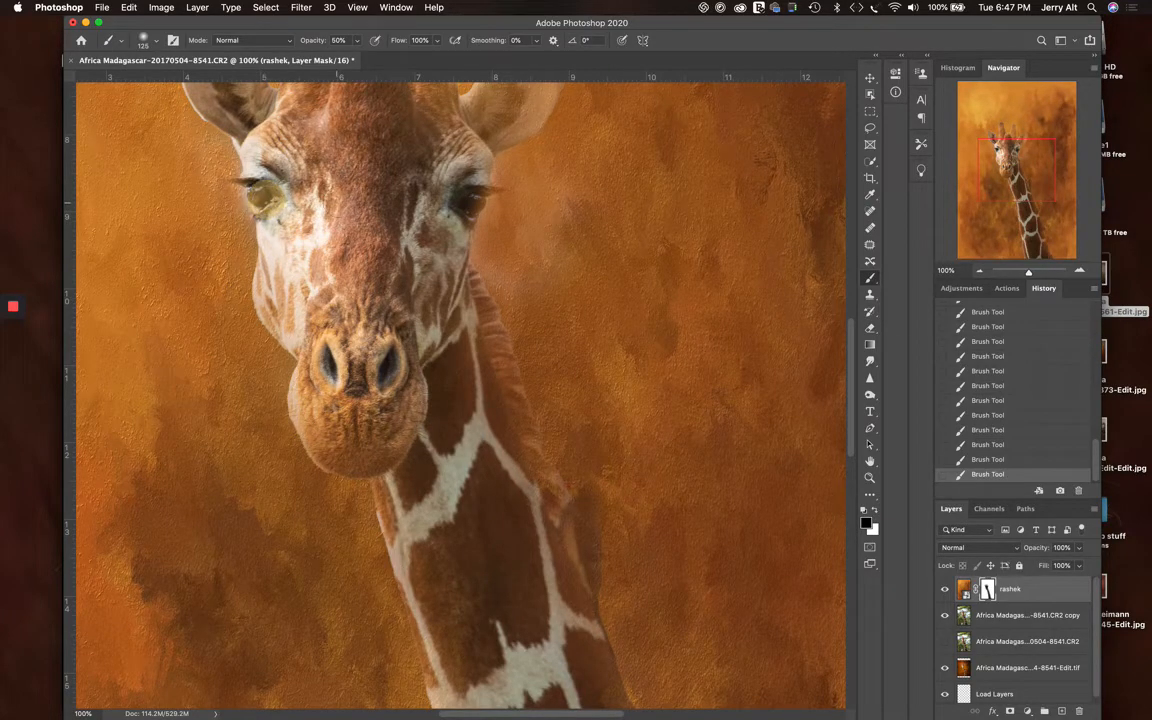
Dab black on the rashek mask over the giraffe's right eye at 50% opacity
click(467, 198)
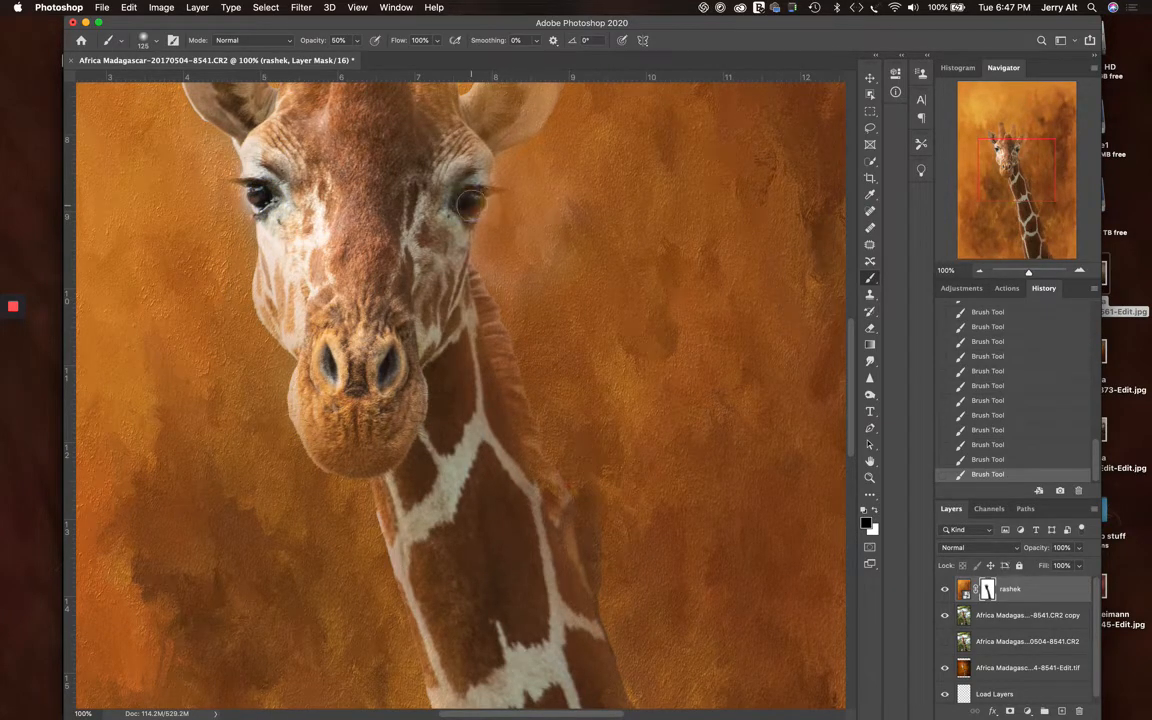
click(470, 199)
click(467, 200)
click(465, 198)
Dab black on the rashek mask over both of the giraffe's nostrils and the adjoining edge of the muzzle
click(388, 362)
click(388, 366)
click(331, 358)
click(338, 343)
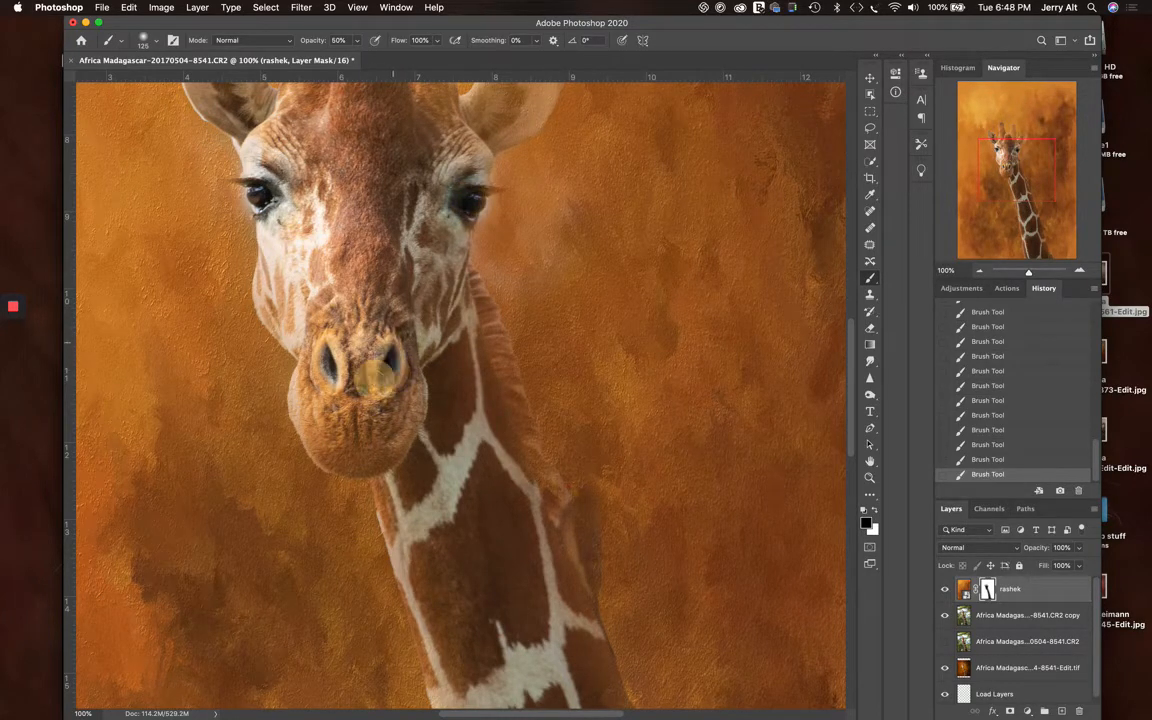
click(310, 355)
click(300, 323)
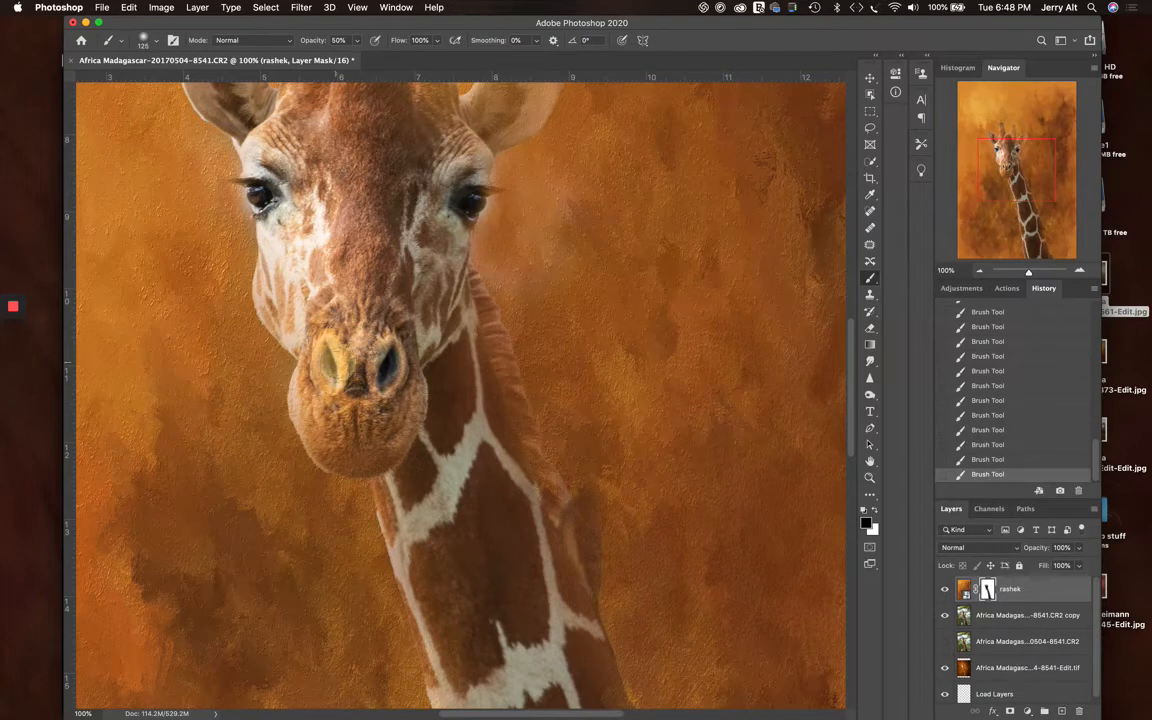
click(296, 327)
click(331, 372)
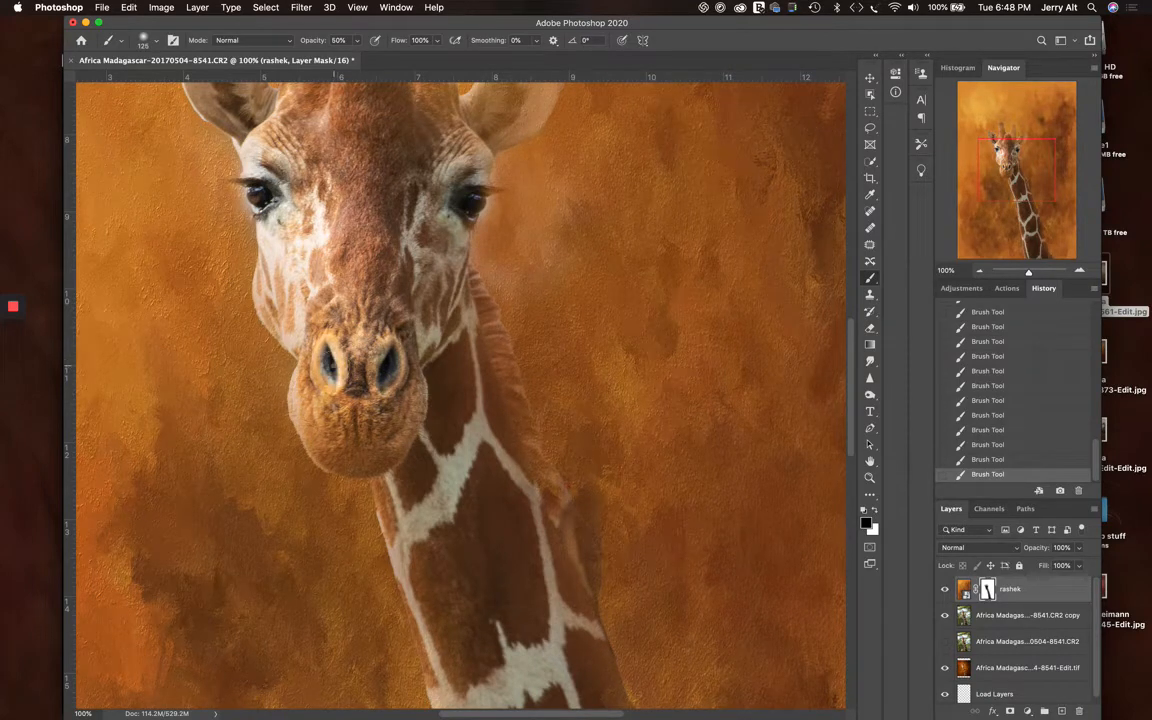
click(335, 366)
Paint black on the rashek mask over the giraffe's mouth and around the top of its nose
click(363, 422)
mouse_move(363, 410)
mouse_down()
mouse_move(363, 423)
mouse_move(364, 244)
mouse_move(404, 292)
mouse_move(404, 342)
mouse_up()
click(370, 314)
click(411, 343)
drag(416, 296, 404, 314)
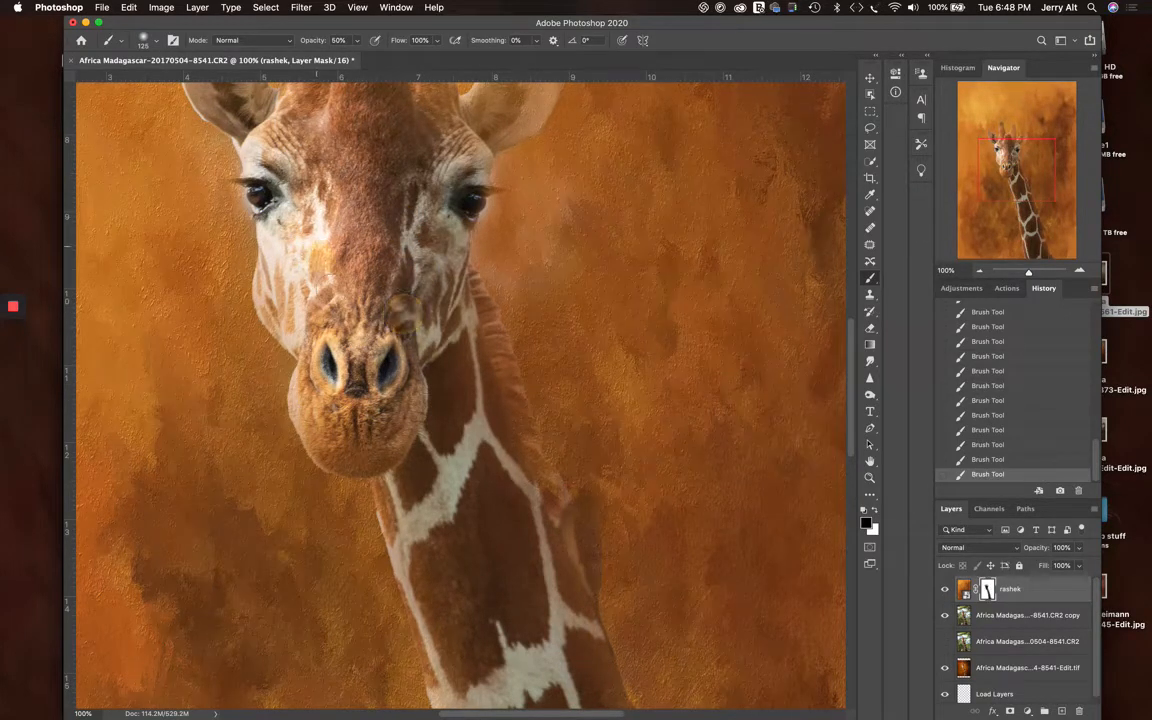
Paint black on the rashek mask over the dark inner hair of the giraffe's left ear
scroll(378, 317, up, 5)
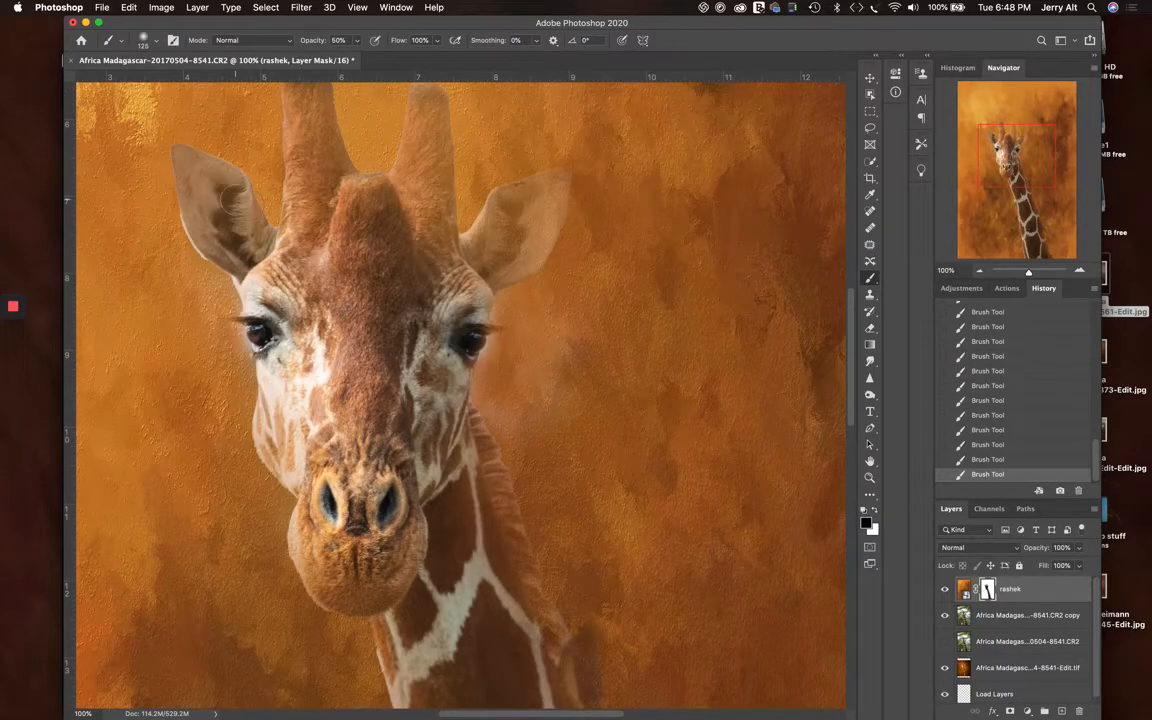
mouse_move(227, 199)
mouse_down()
mouse_move(261, 271)
mouse_move(227, 225)
mouse_up()
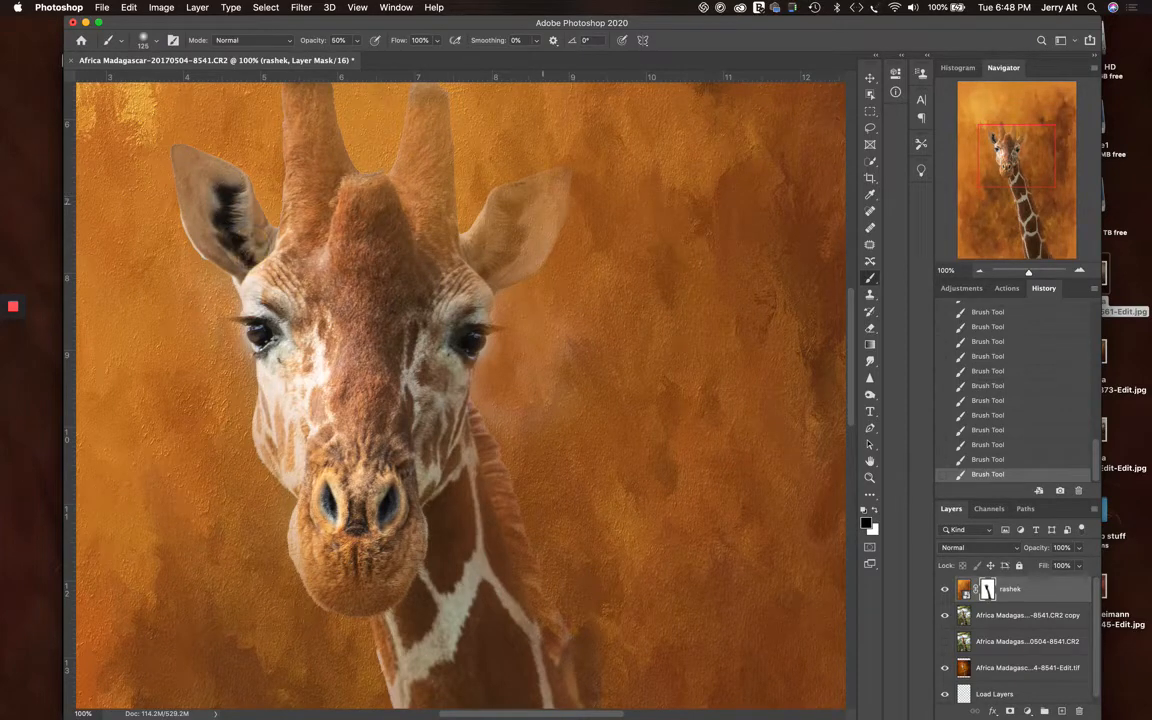
Paint black on the rashek mask over the giraffe's right ear, including its dark inner hair and outer tip
mouse_move(485, 205)
mouse_down()
mouse_move(500, 247)
mouse_move(480, 262)
mouse_up()
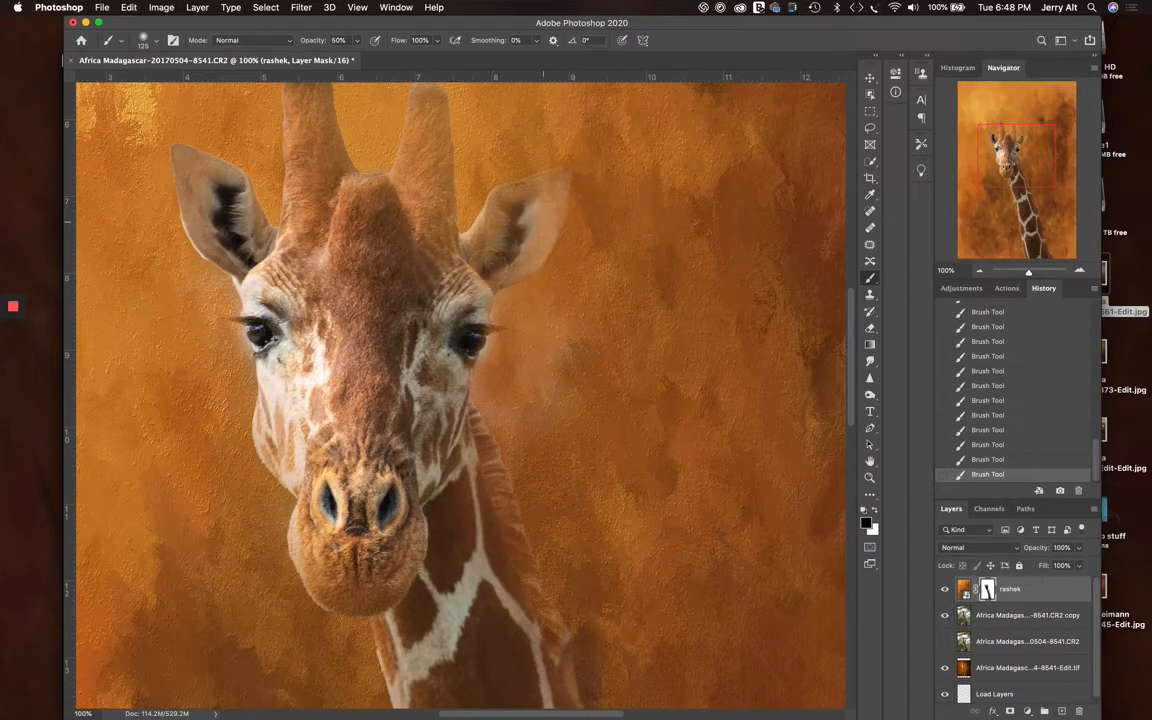
mouse_move(548, 224)
mouse_down()
mouse_move(500, 277)
mouse_move(539, 211)
mouse_move(478, 247)
mouse_move(470, 240)
mouse_up()
click(531, 188)
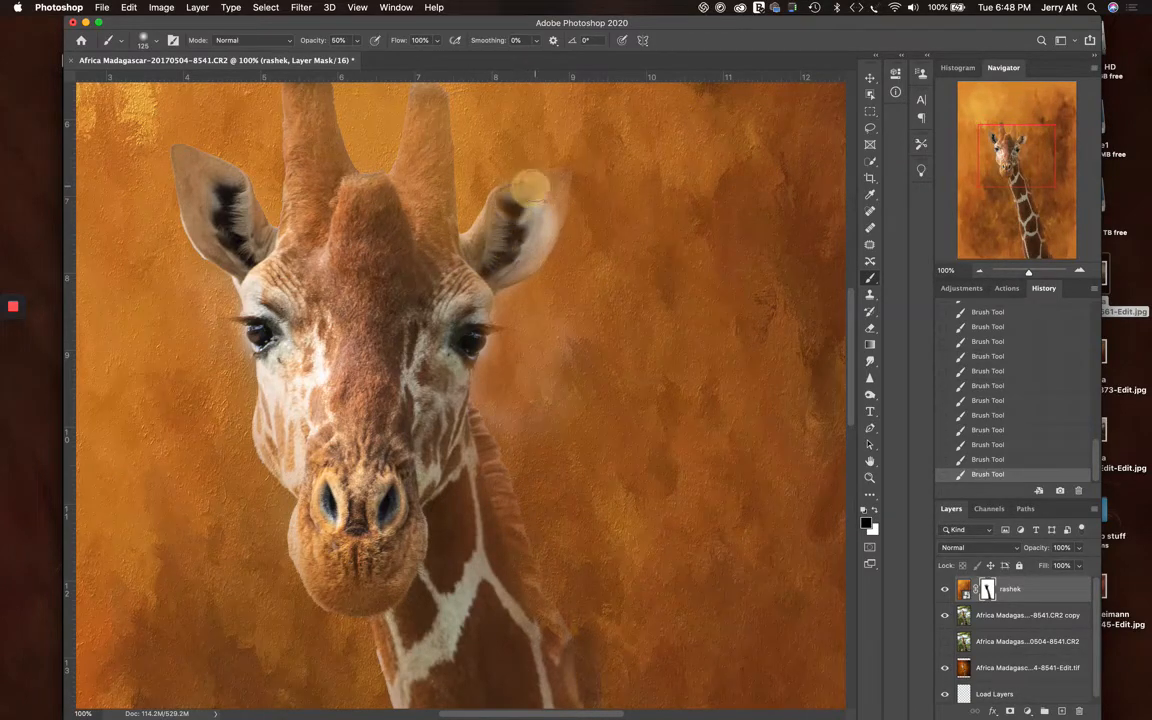
click(551, 197)
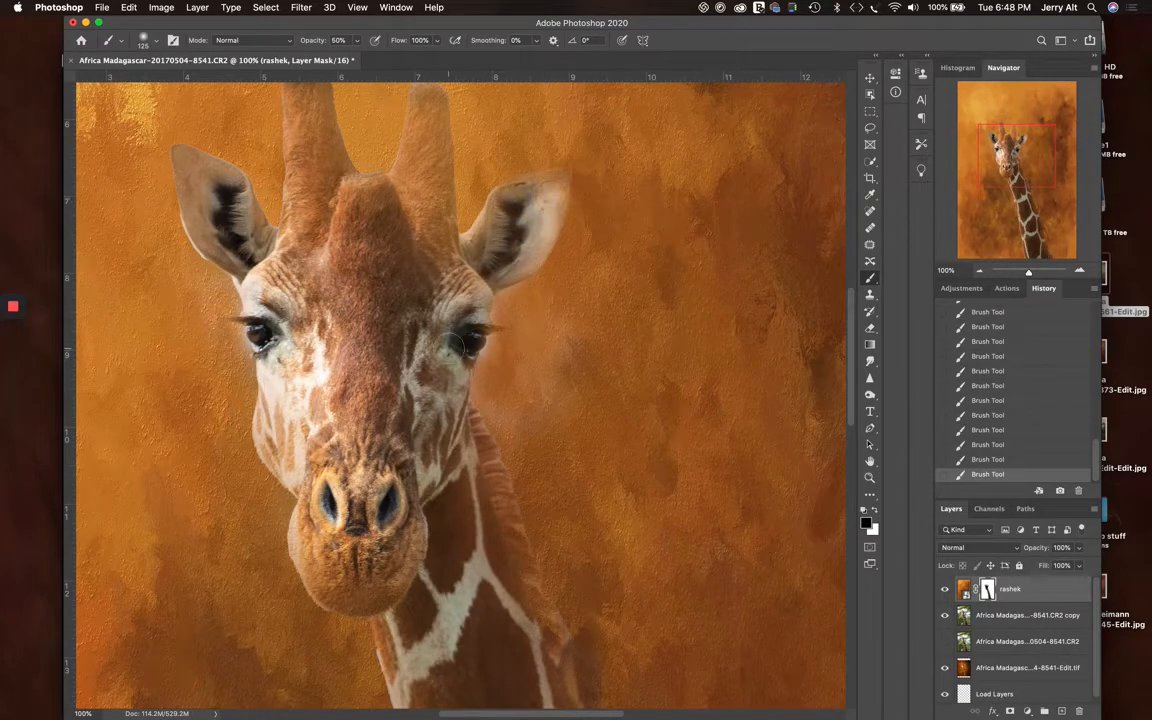
Stroke black on the rashek mask down both of the giraffe's horns to the forehead
scroll(420, 340, up, 4)
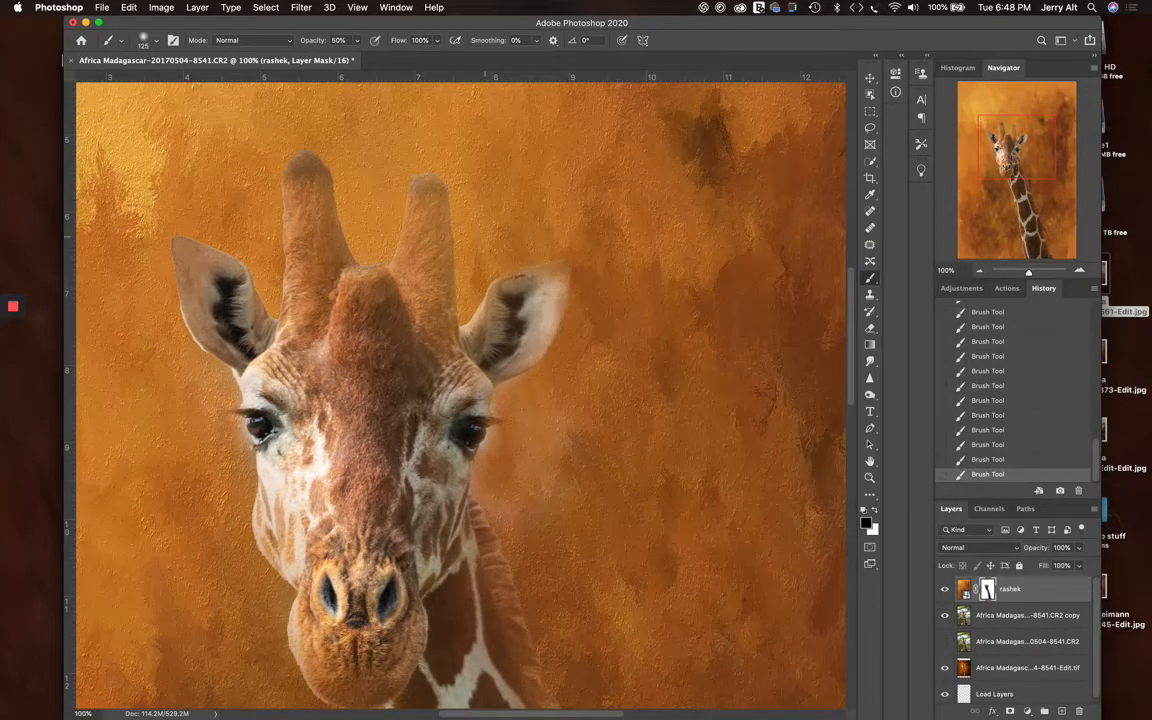
drag(436, 198, 429, 340)
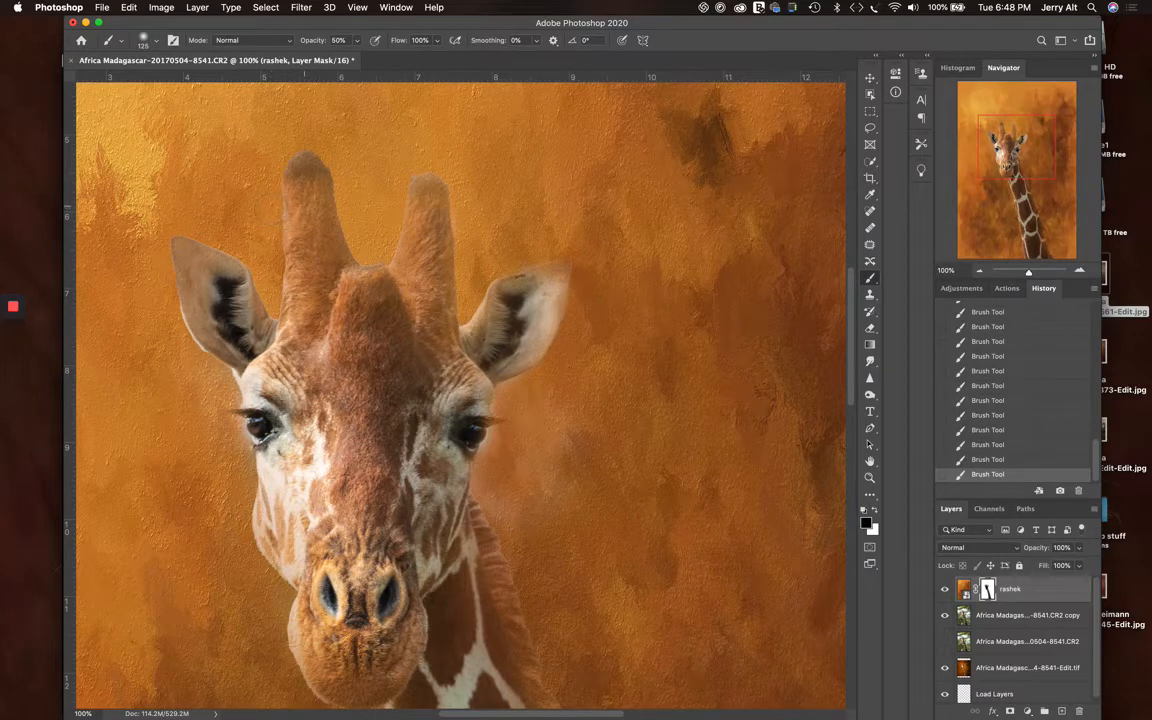
drag(284, 190, 320, 338)
Dab white on the rashek mask with a size 60 brush beside the right eye and below the right ear
scroll(320, 338, down, 5)
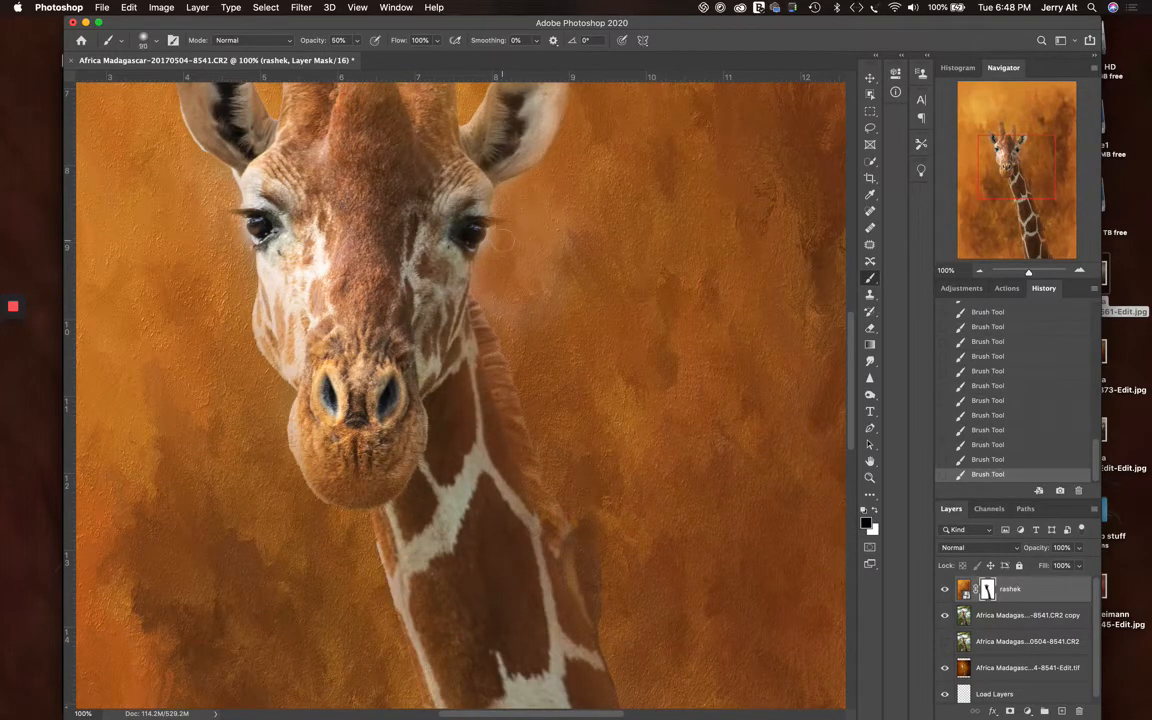
key(x)
click(497, 231)
click(491, 240)
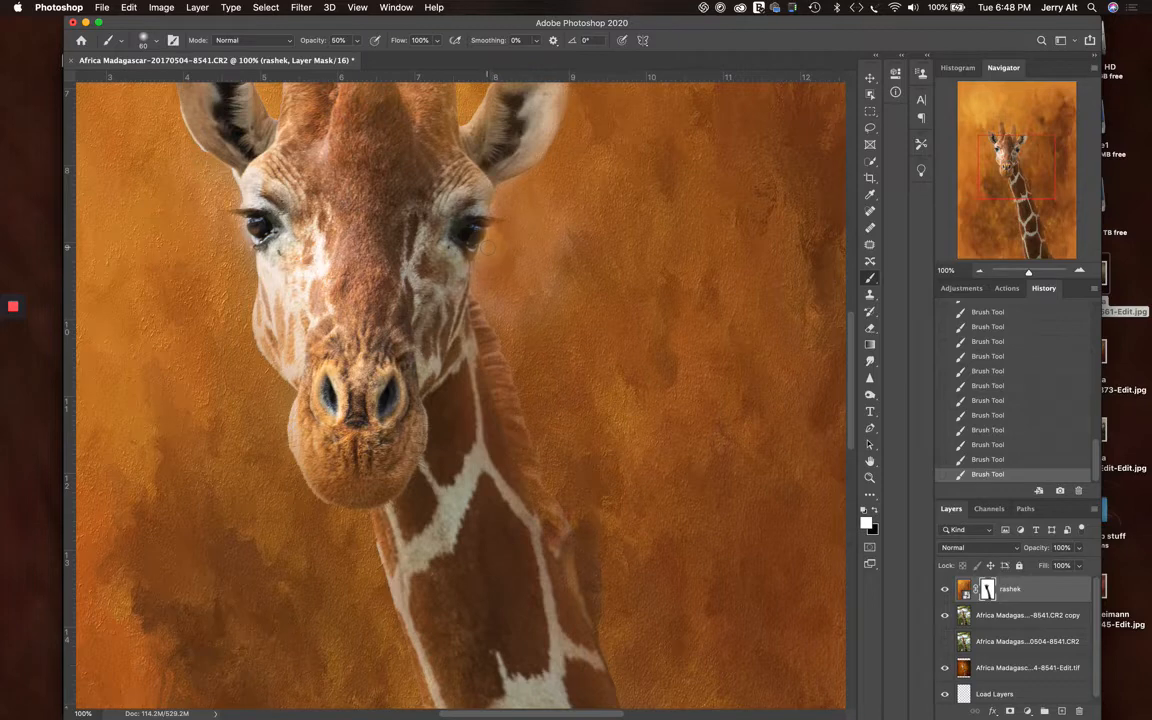
click(488, 244)
click(517, 182)
Dab white on the rashek mask along the mane, from the giraffe's right jaw down to the bird on its neck
scroll(411, 343, up, 3)
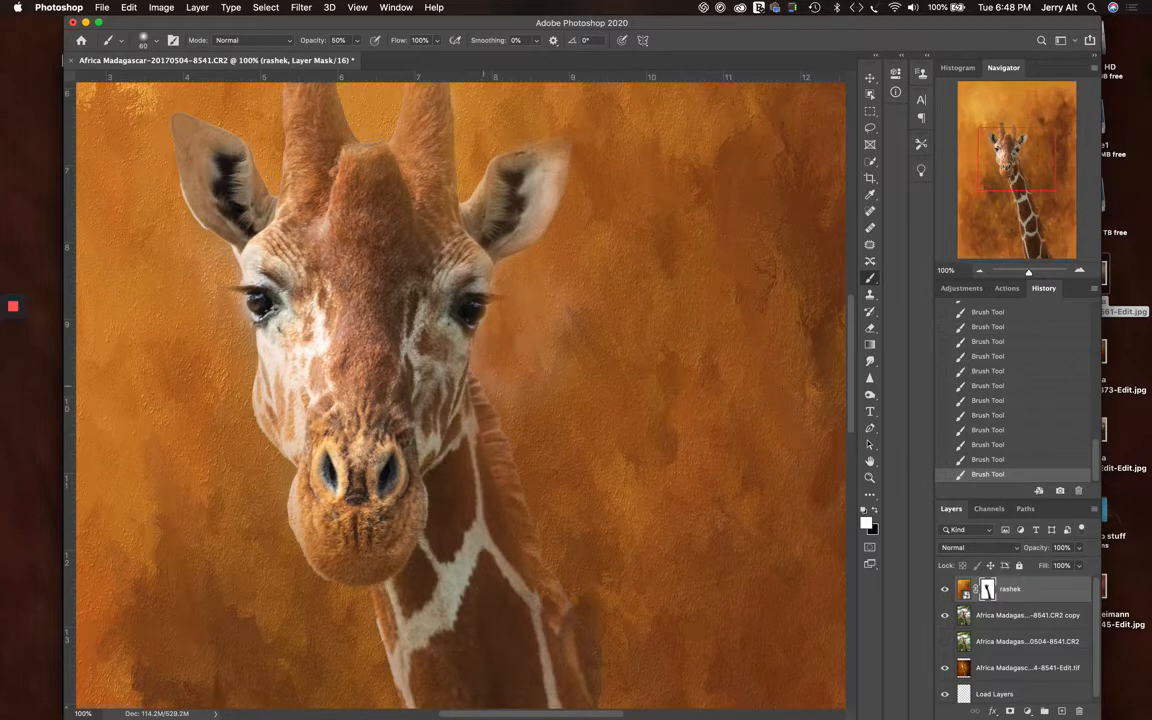
scroll(483, 432, down, 5)
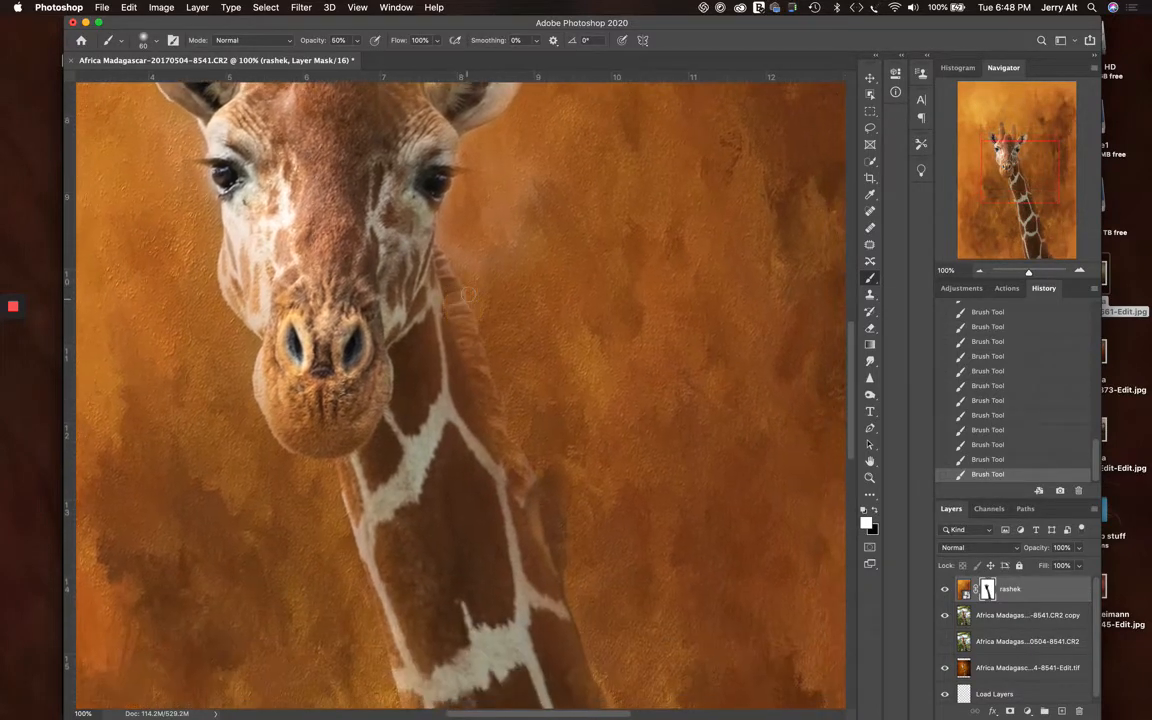
click(458, 266)
click(433, 268)
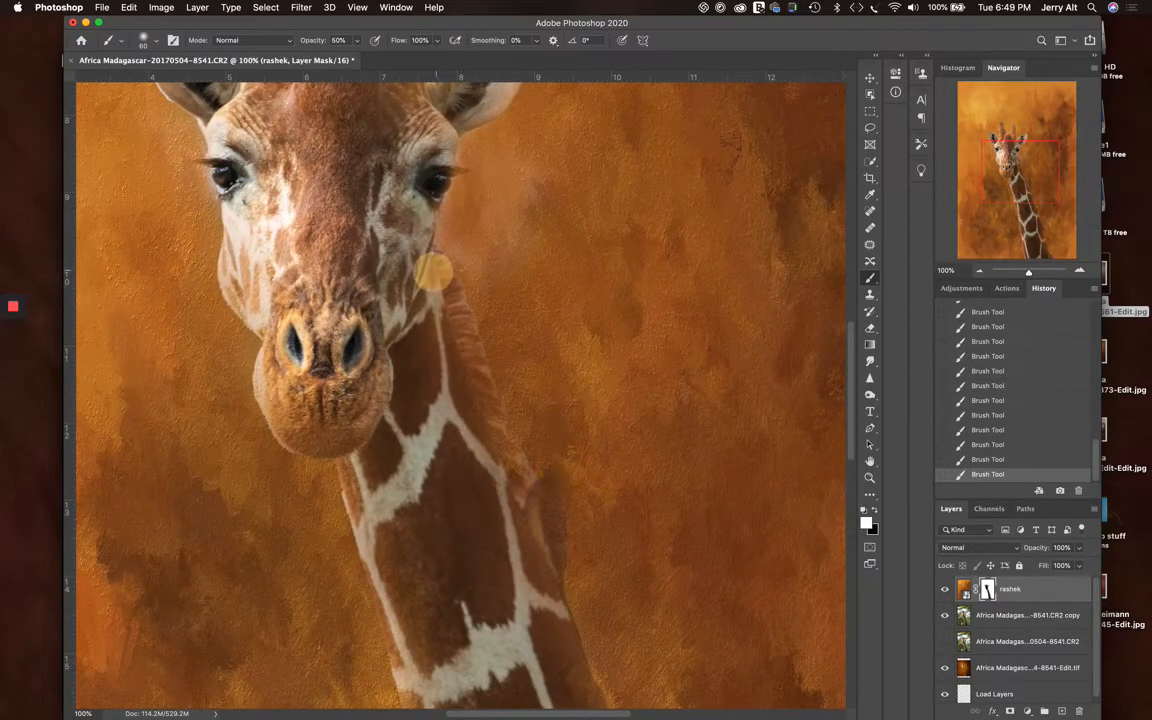
click(443, 262)
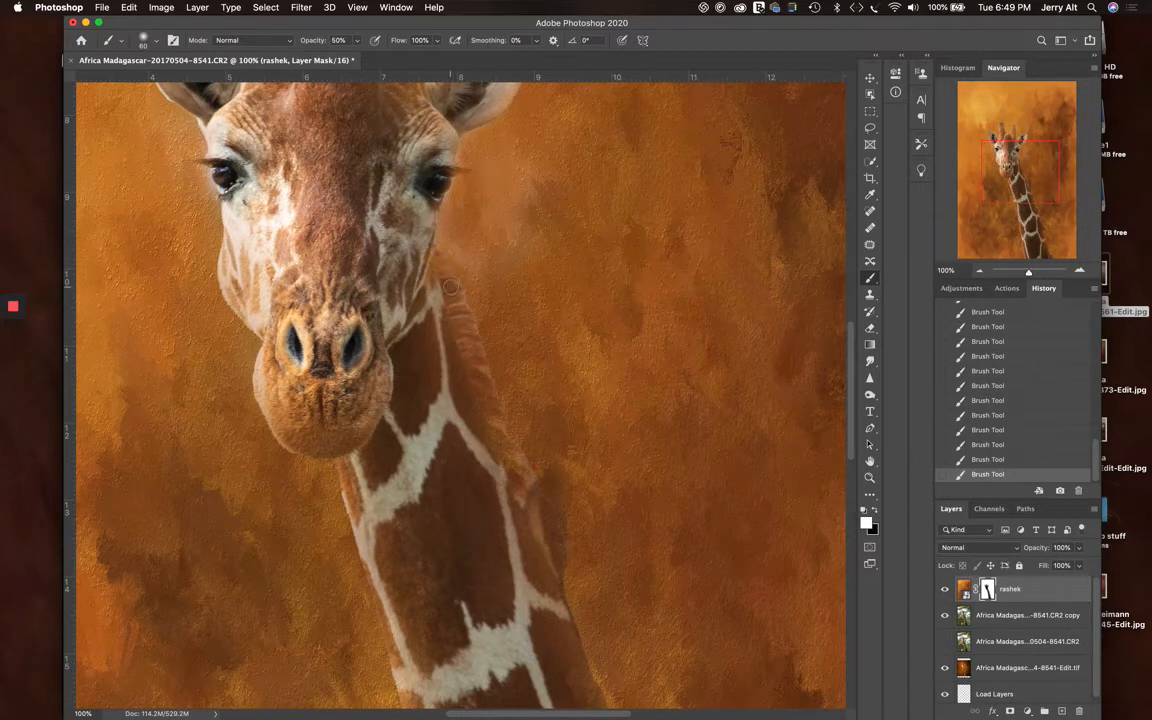
click(476, 272)
click(463, 301)
click(465, 311)
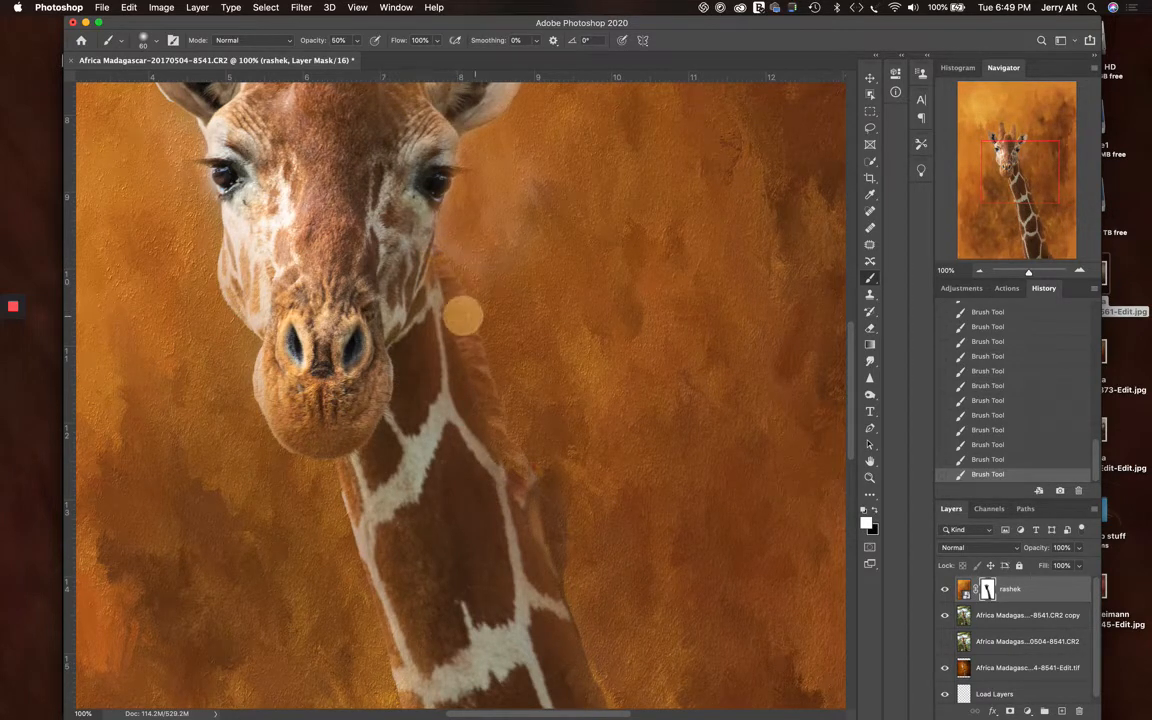
click(474, 322)
click(481, 362)
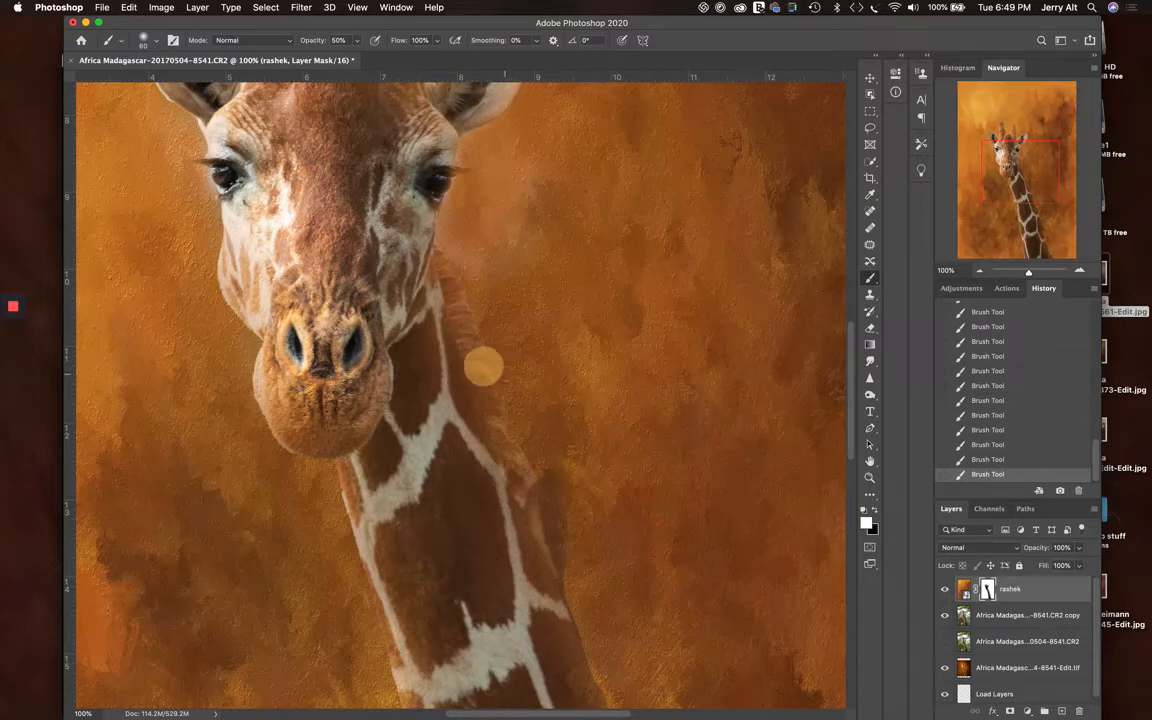
click(503, 407)
click(501, 416)
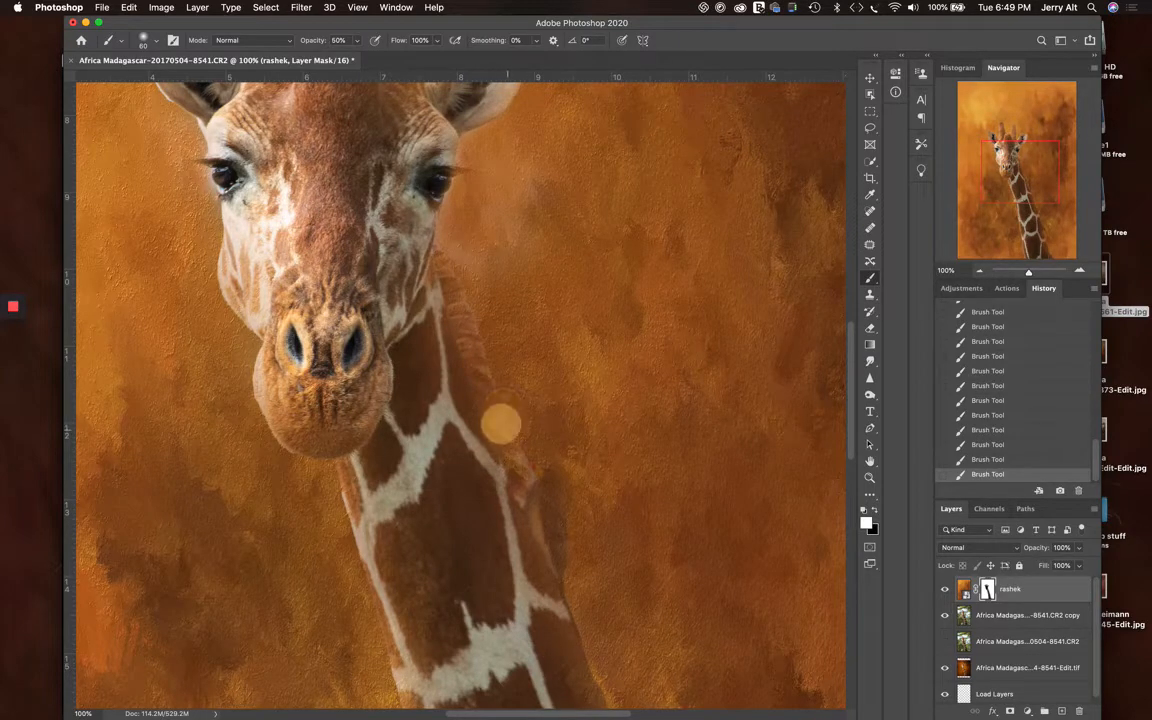
click(529, 471)
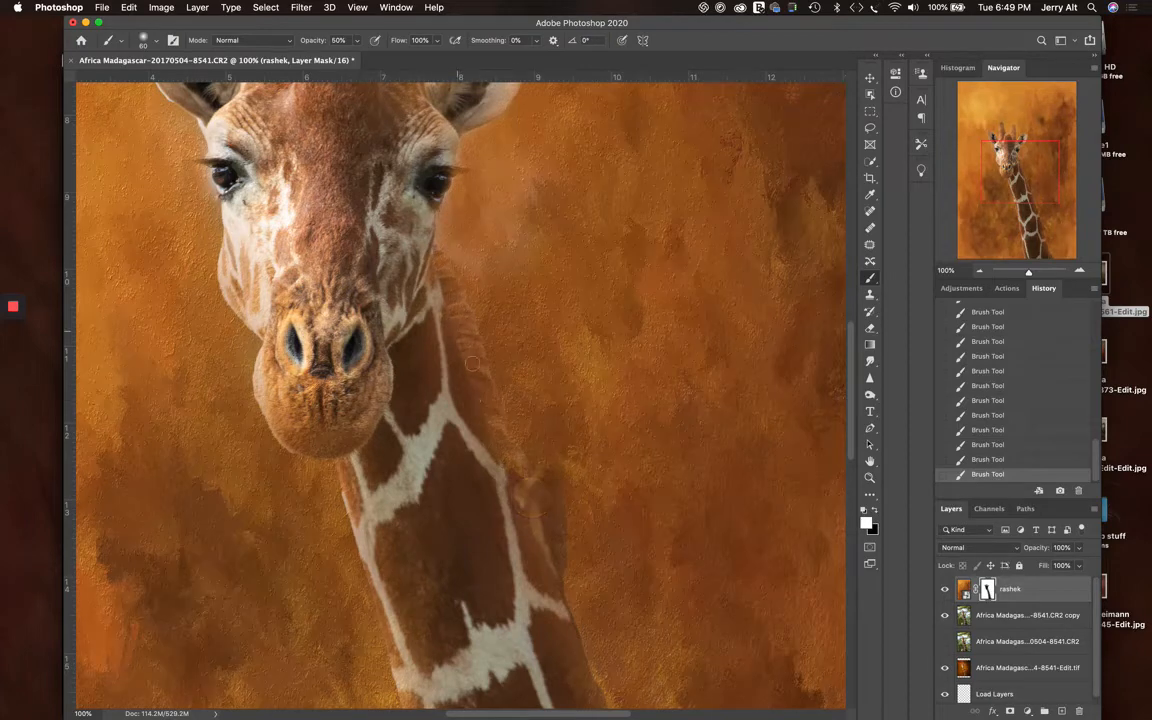
Paint black on the rashek mask over the bird perched on the giraffe's neck, covering its head and body
scroll(491, 370, down, 10)
scroll(527, 360, up, 5)
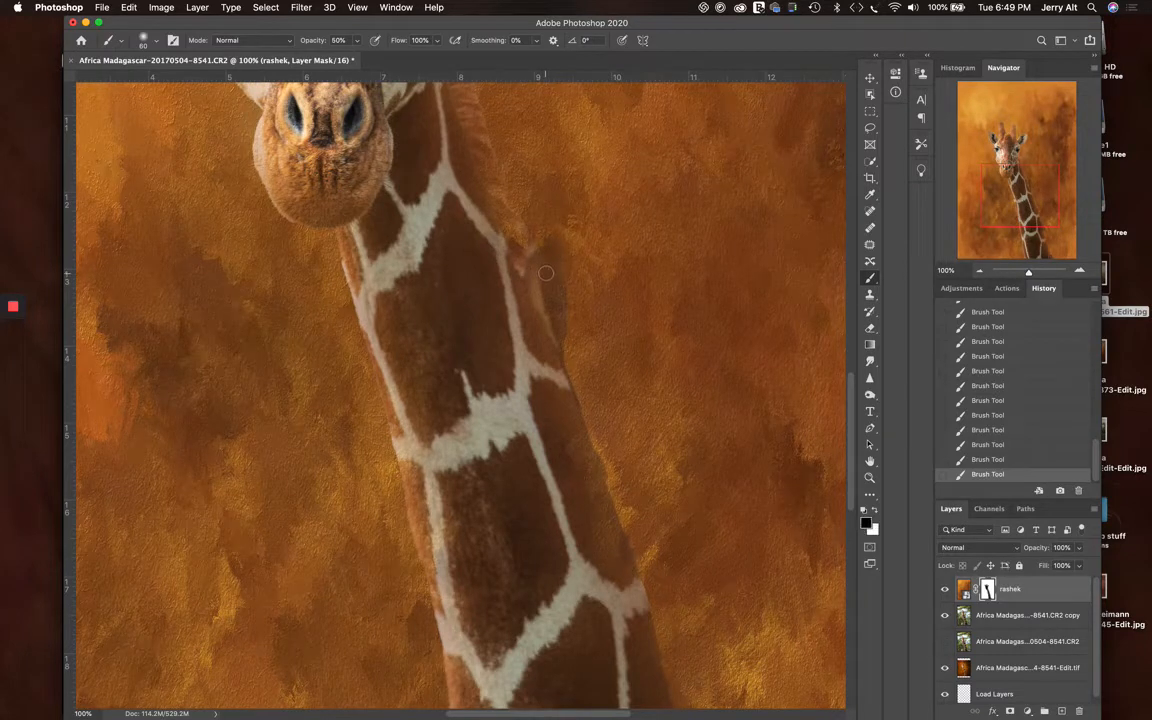
mouse_move(545, 275)
mouse_down()
mouse_move(531, 311)
mouse_move(545, 264)
mouse_move(547, 333)
mouse_move(552, 266)
mouse_move(553, 333)
mouse_up()
mouse_move(546, 249)
mouse_down()
mouse_move(540, 235)
mouse_move(562, 260)
mouse_move(546, 258)
mouse_move(527, 308)
mouse_up()
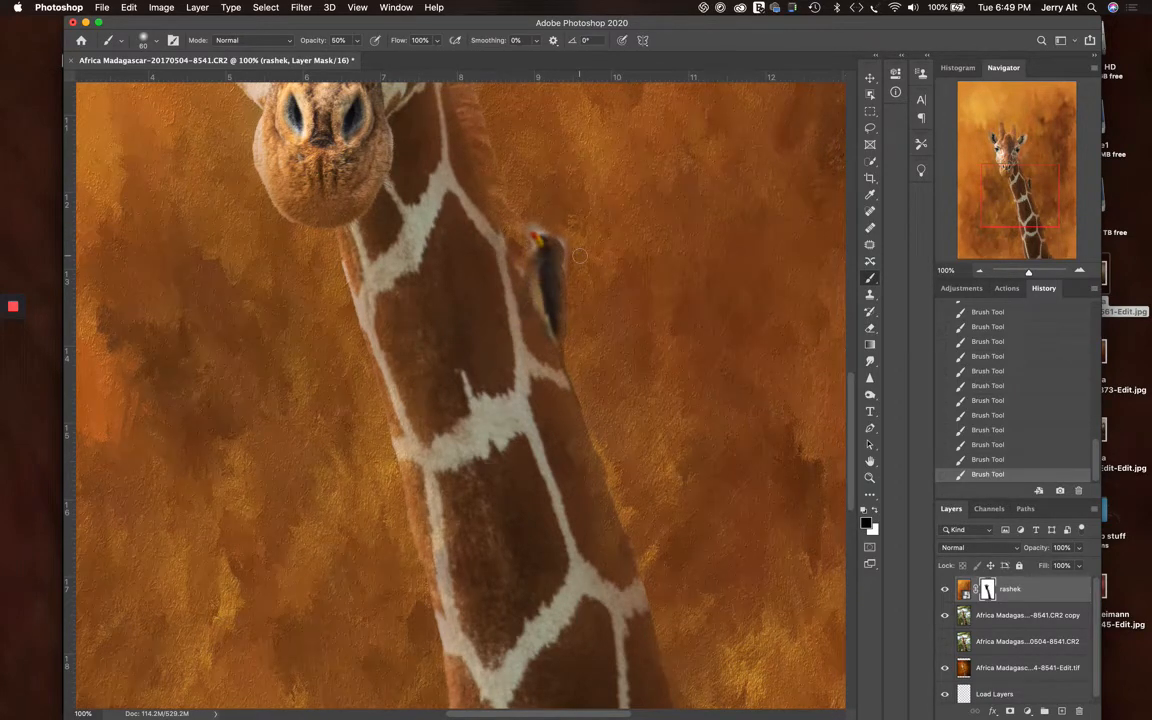
Dab white on the rashek mask around the bird's head, beak and back to clean up its outline
key(x)
click(544, 224)
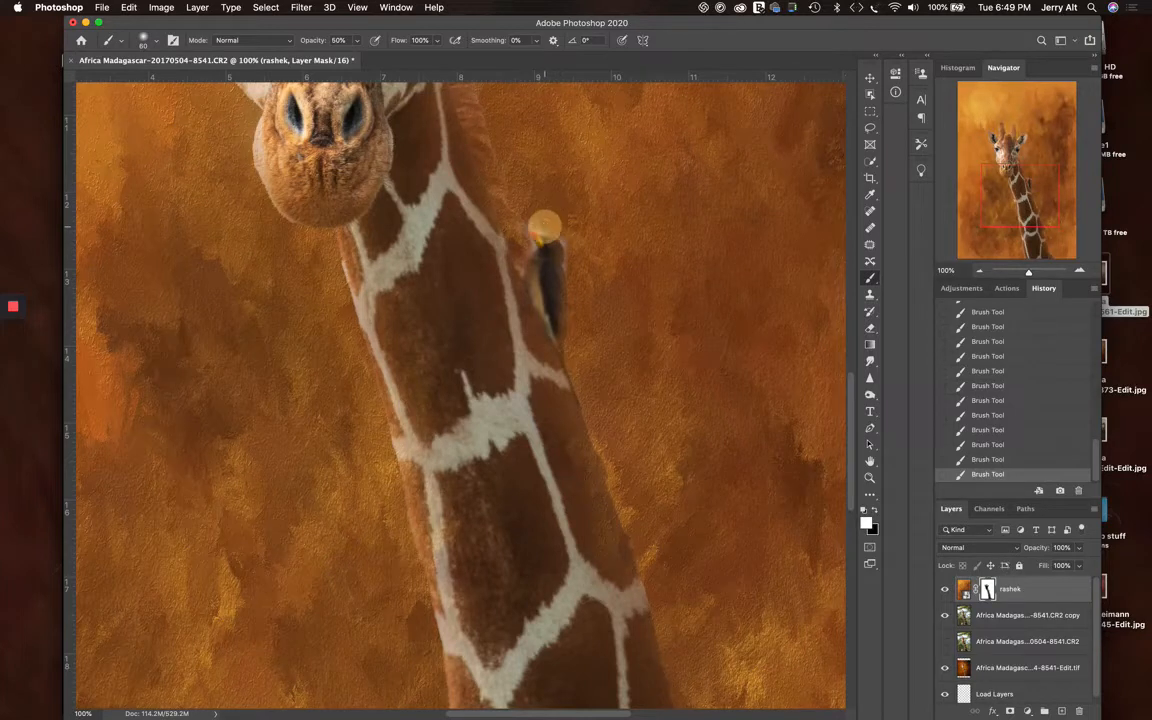
drag(544, 226, 548, 234)
click(546, 229)
click(545, 227)
click(564, 234)
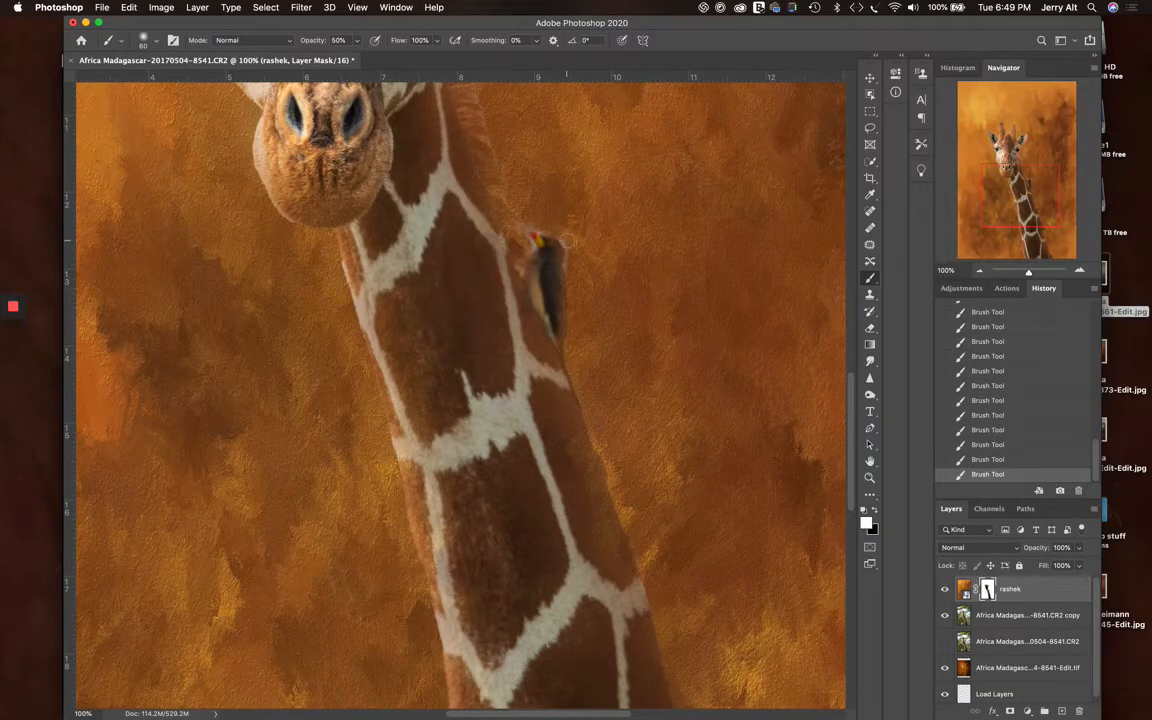
click(569, 268)
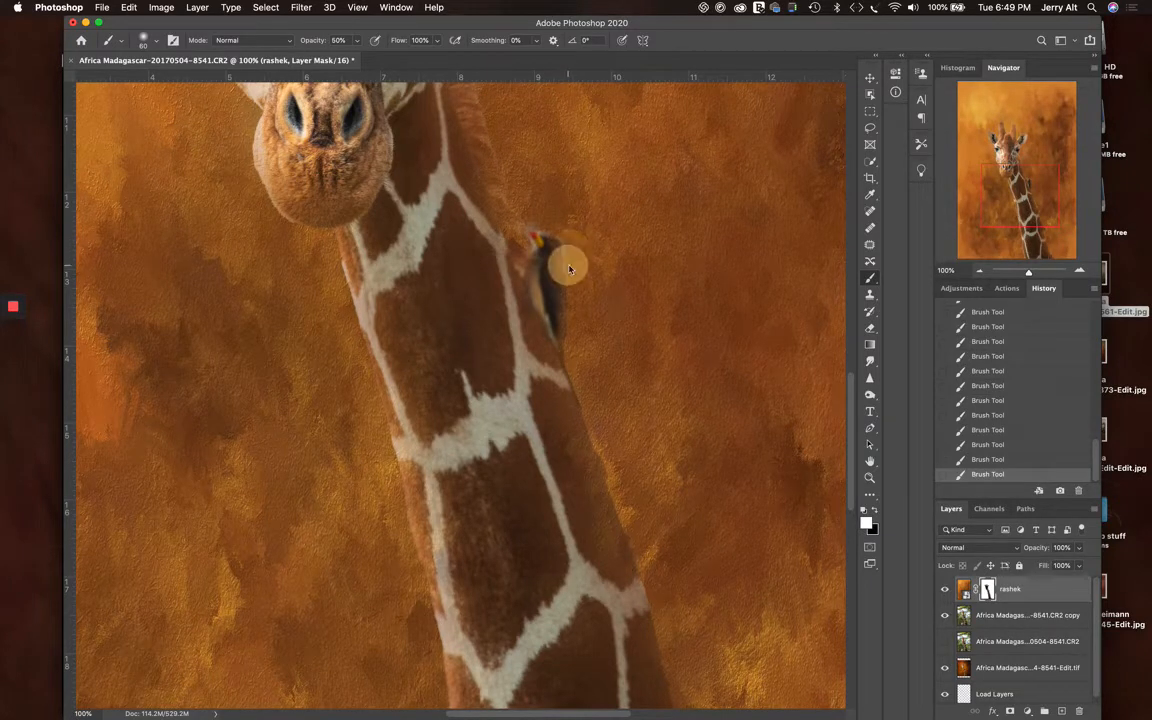
click(566, 244)
click(552, 230)
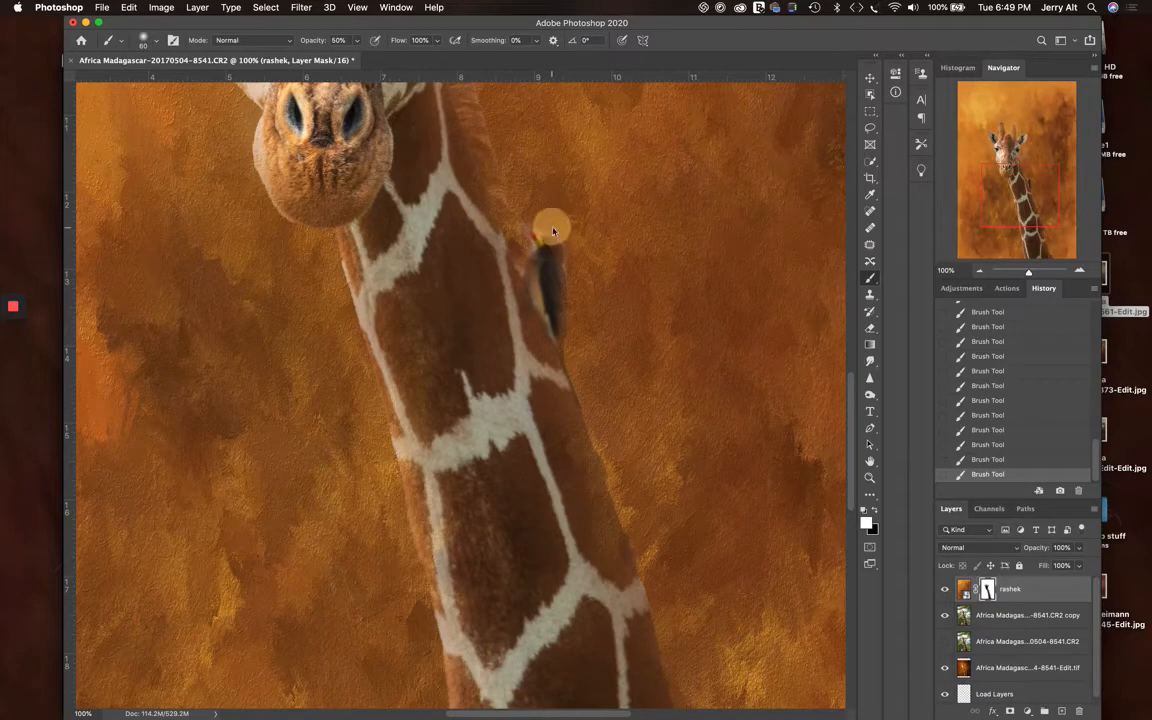
click(540, 219)
click(526, 246)
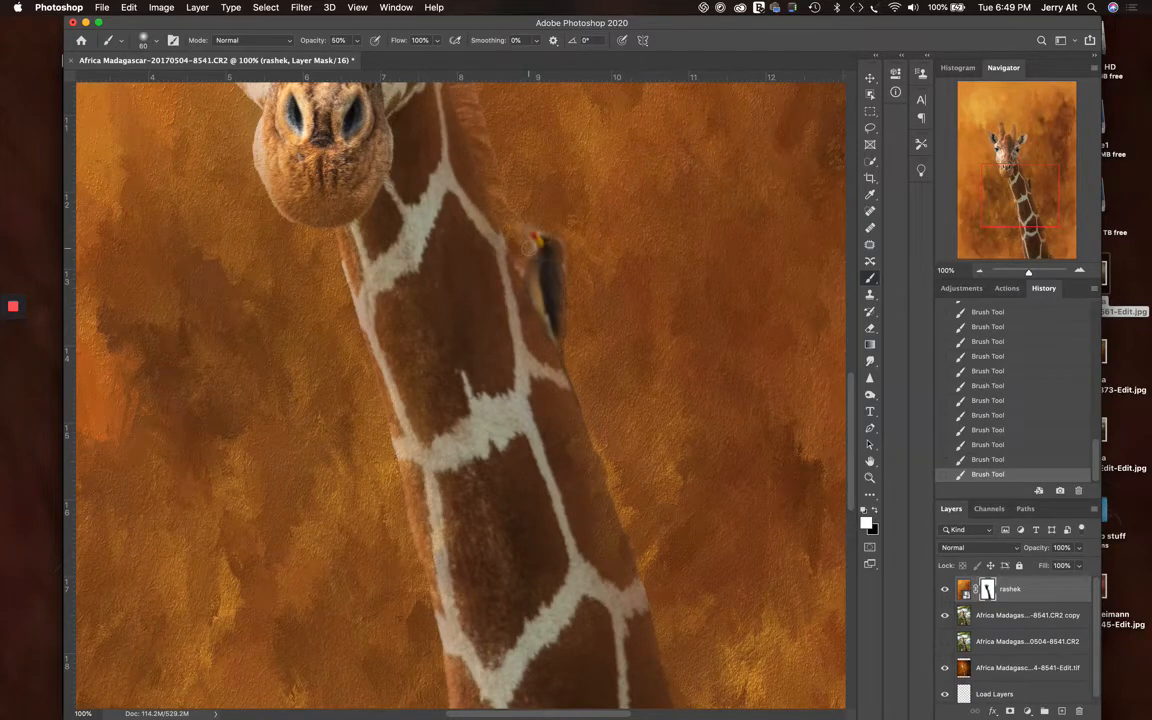
click(528, 247)
Review the blend along the lower neck, bird and face, and view the whole composition at 33.3%
scroll(454, 316, down, 2)
scroll(454, 316, down, 6)
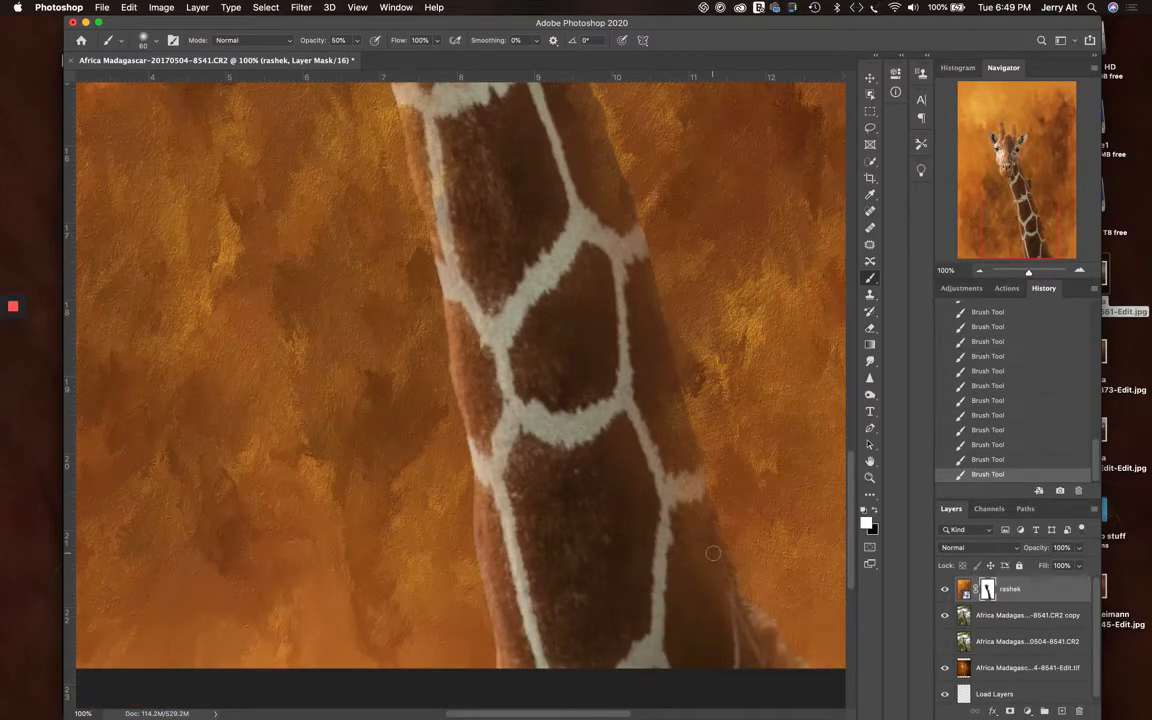
drag(712, 550, 437, 288)
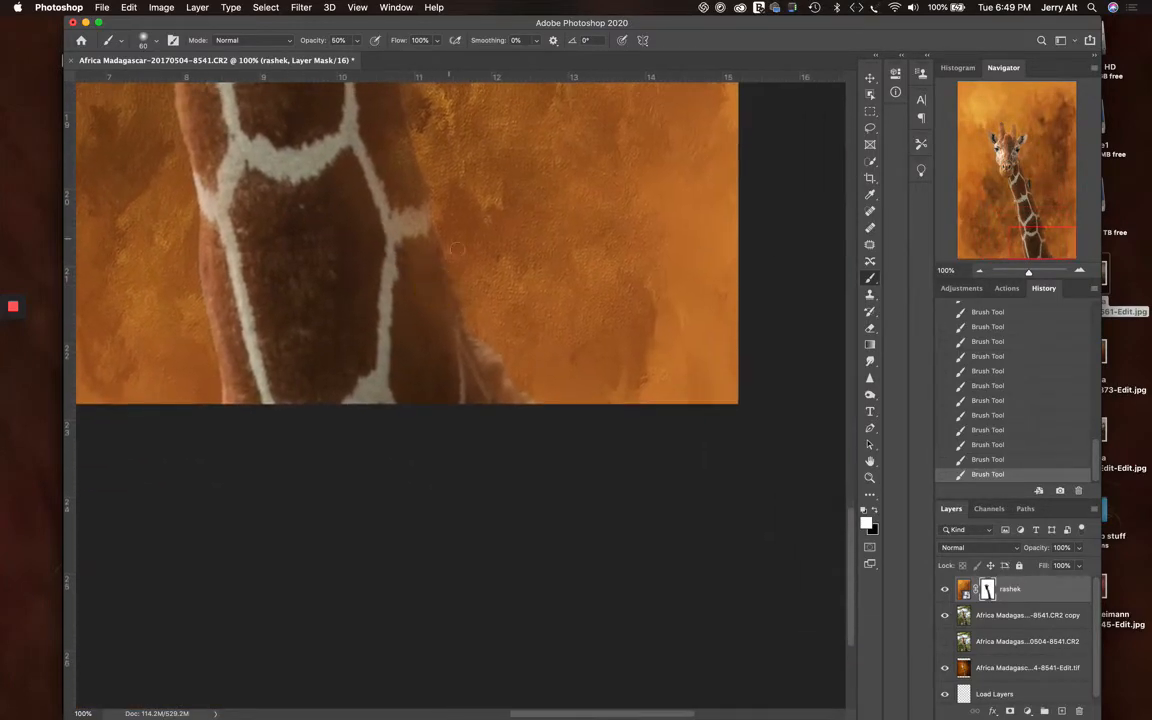
scroll(380, 260, up, 10)
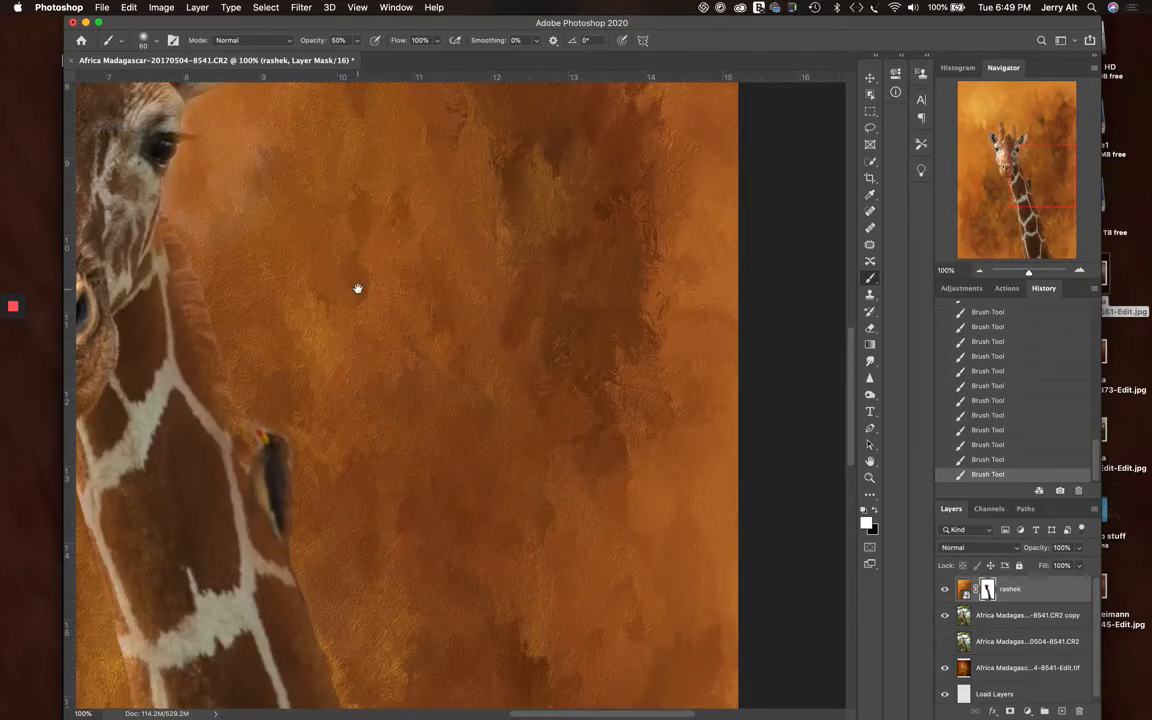
drag(357, 289, 674, 481)
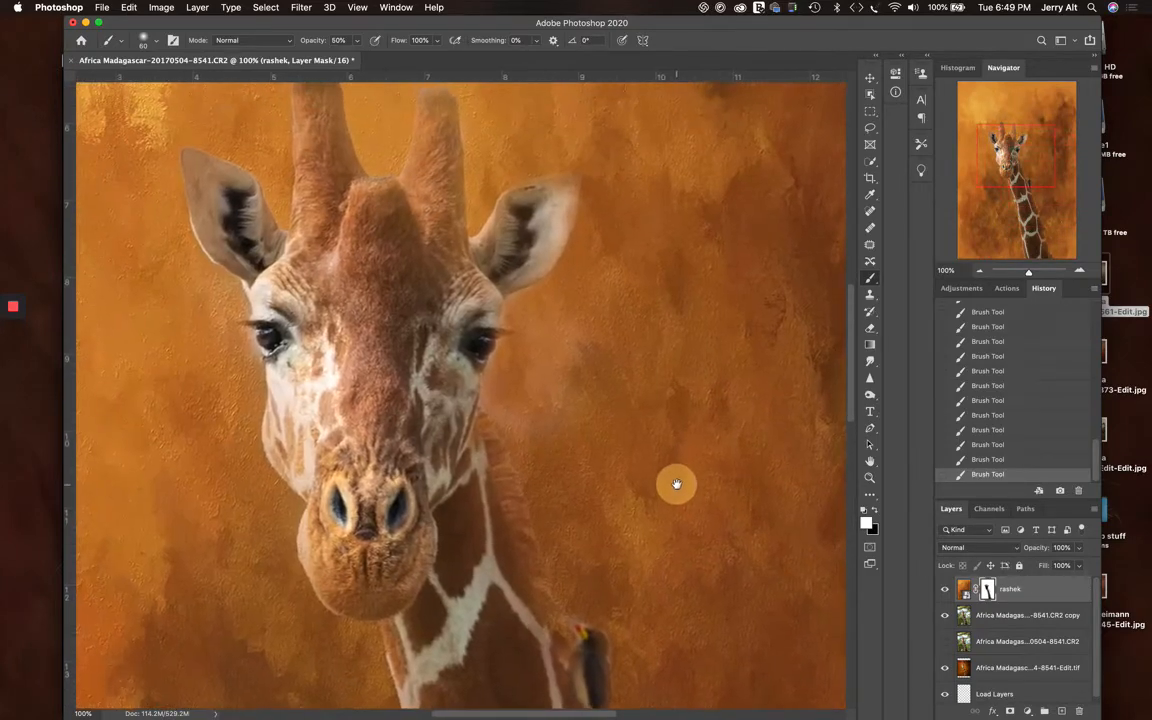
key(super+minus)
key(super+minus)
key(super+minus)
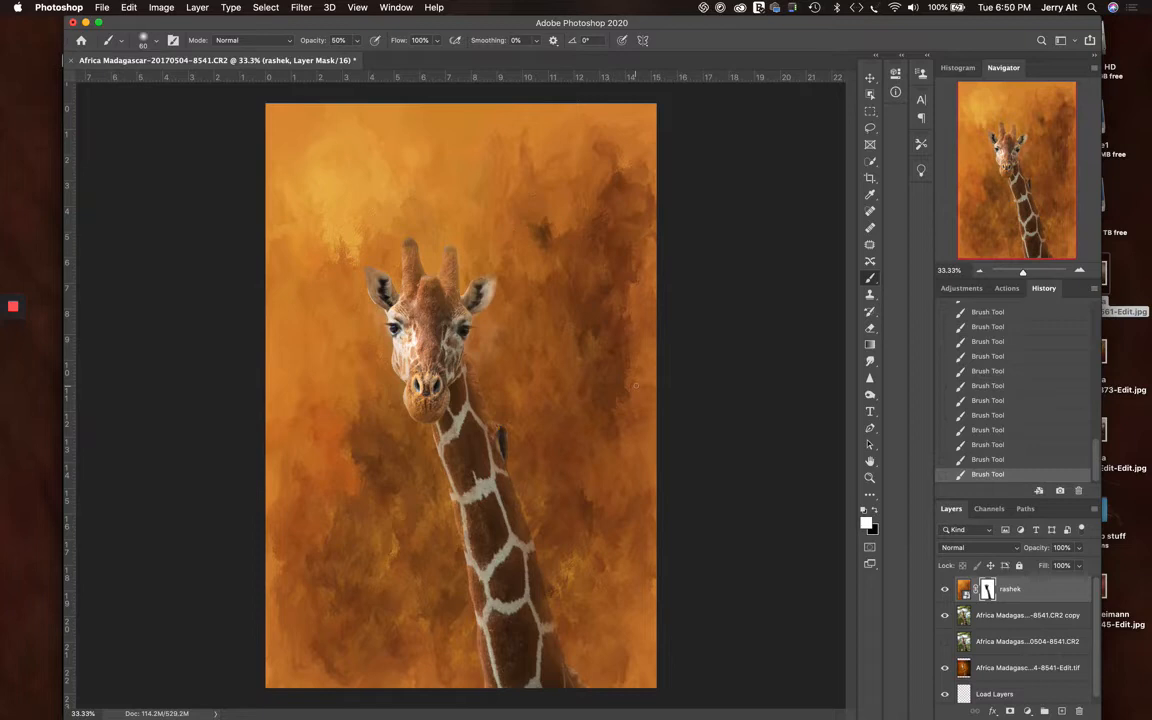
Add a Hue/Saturation adjustment layer above the rashek layer and clip it to that layer
scroll(1030, 660, down, 1)
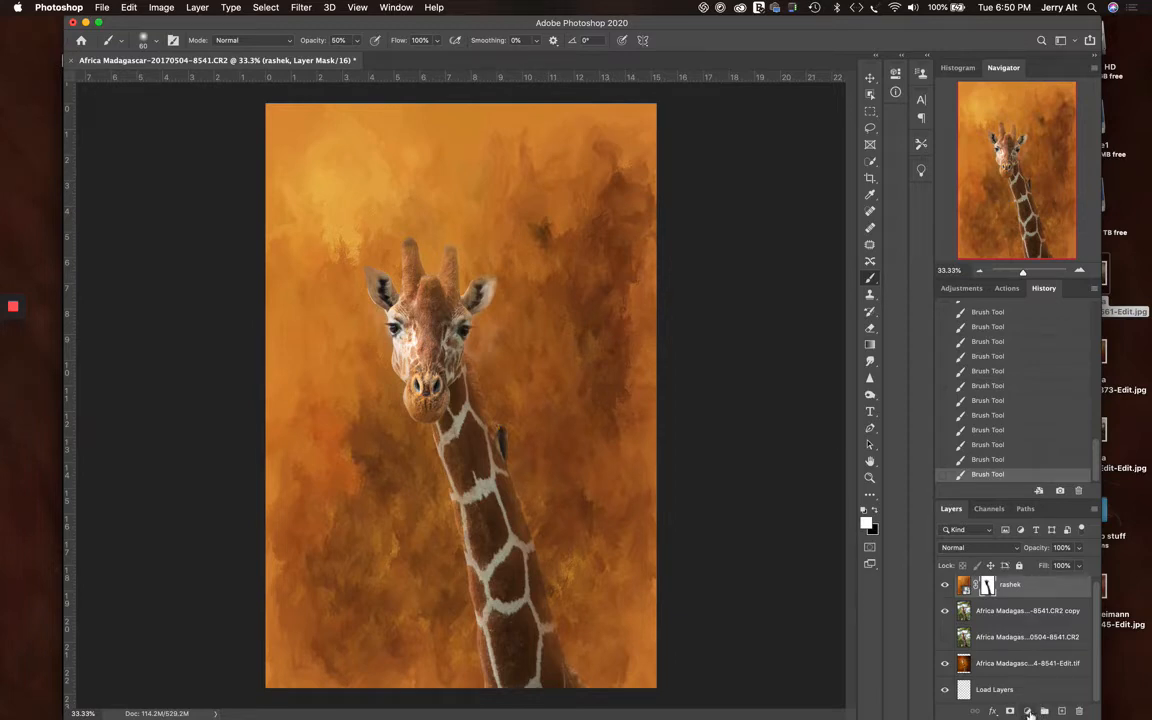
click(1028, 712)
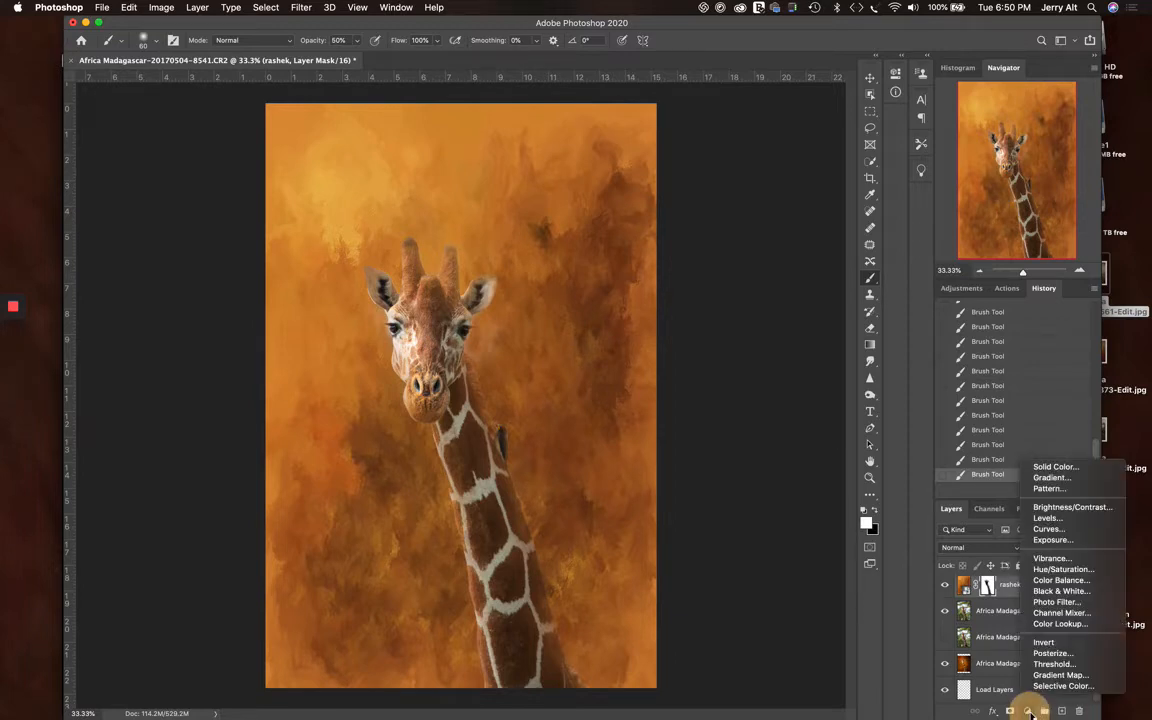
click(1070, 569)
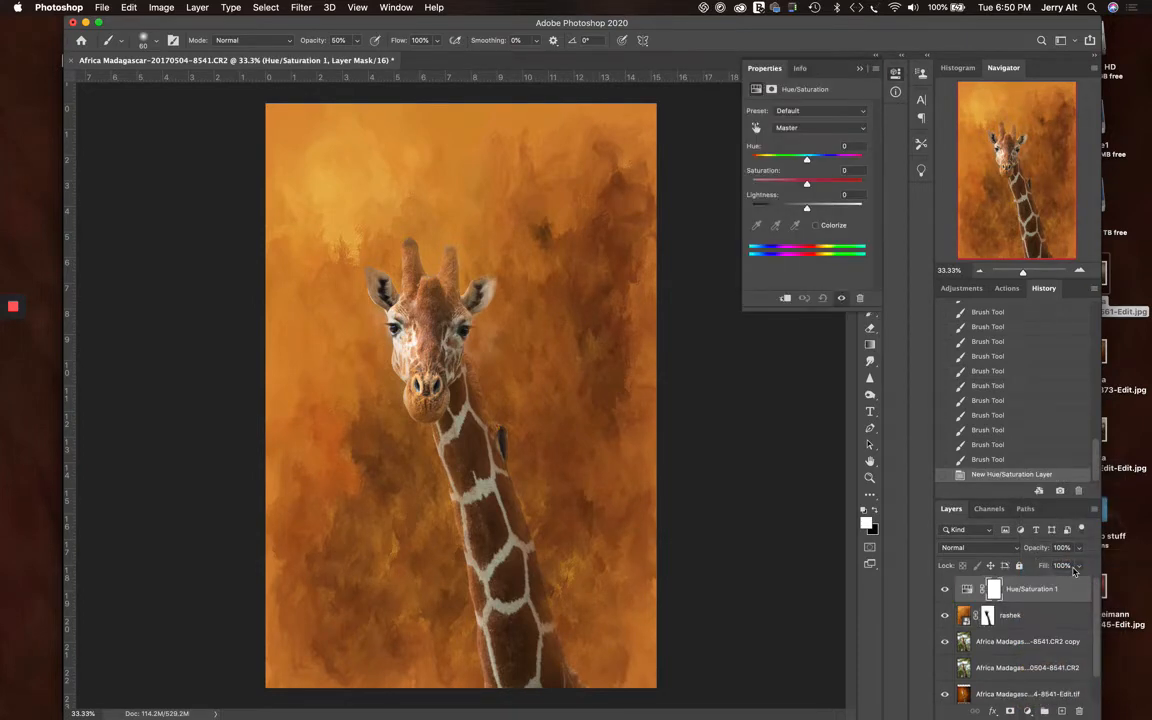
click(787, 298)
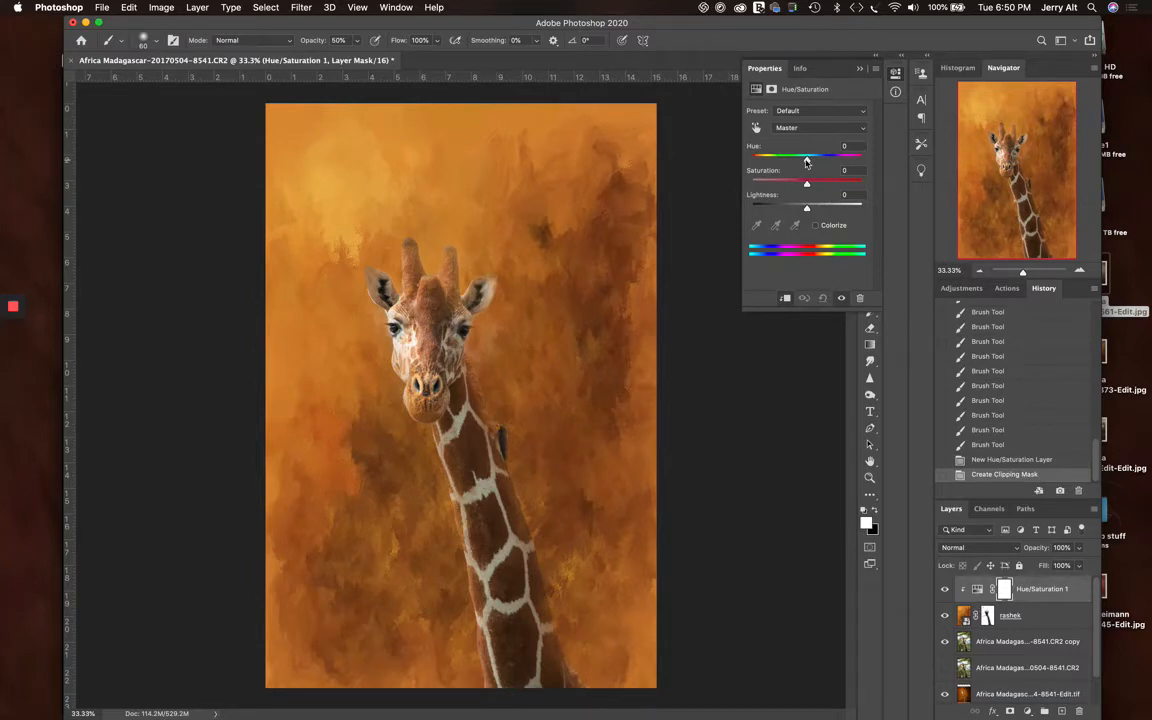
Try a hue of -180 on the clipped Hue/Saturation layer, and bring the hue back to -1
drag(807, 161, 735, 164)
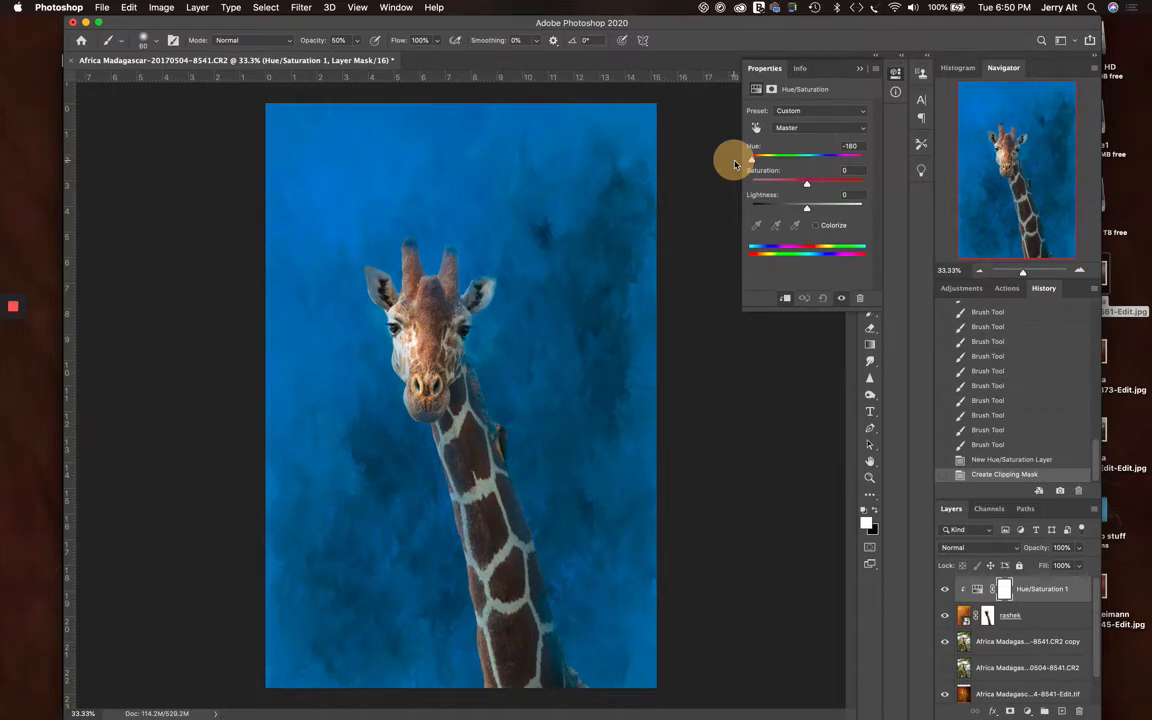
drag(735, 164, 735, 164)
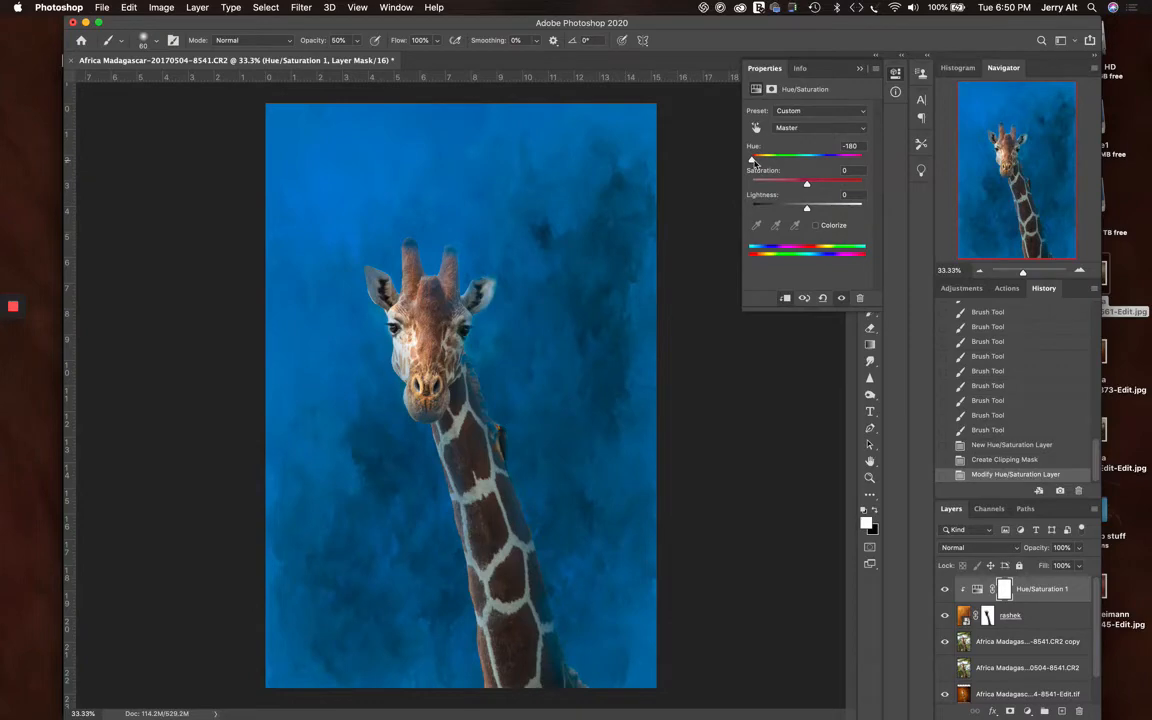
drag(752, 161, 808, 157)
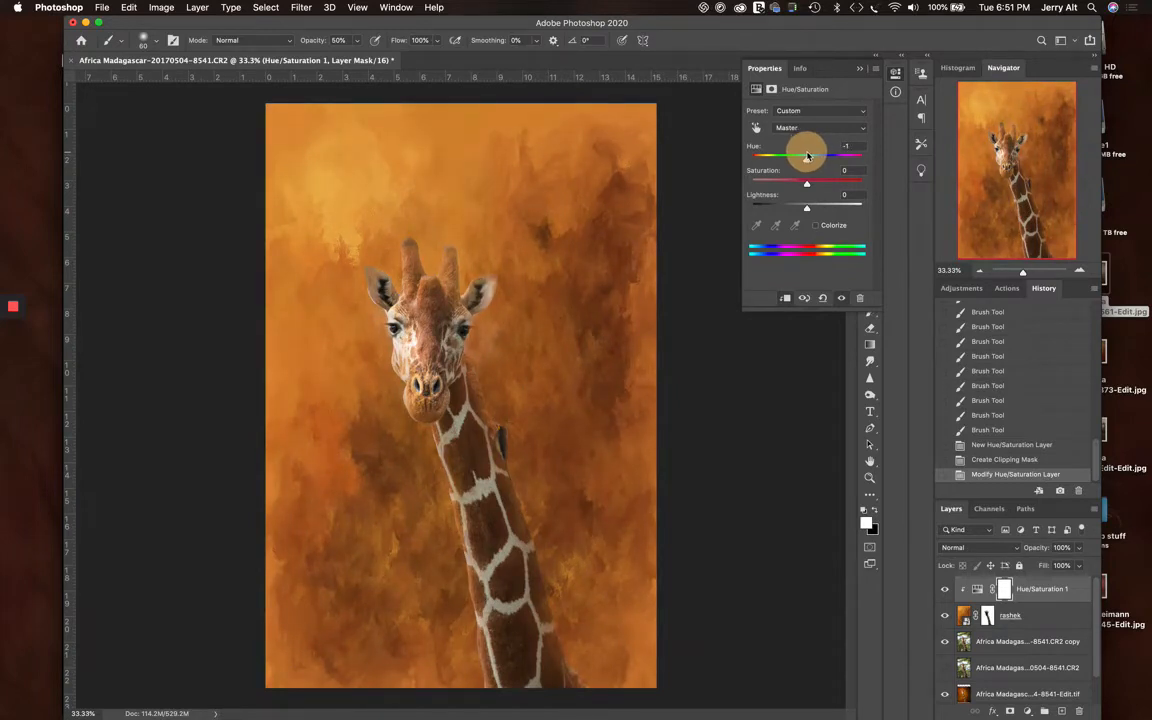
Set the clipped Hue/Saturation layer's hue to 0 and saturation to +2, and lower its lightness slightly
drag(808, 157, 806, 210)
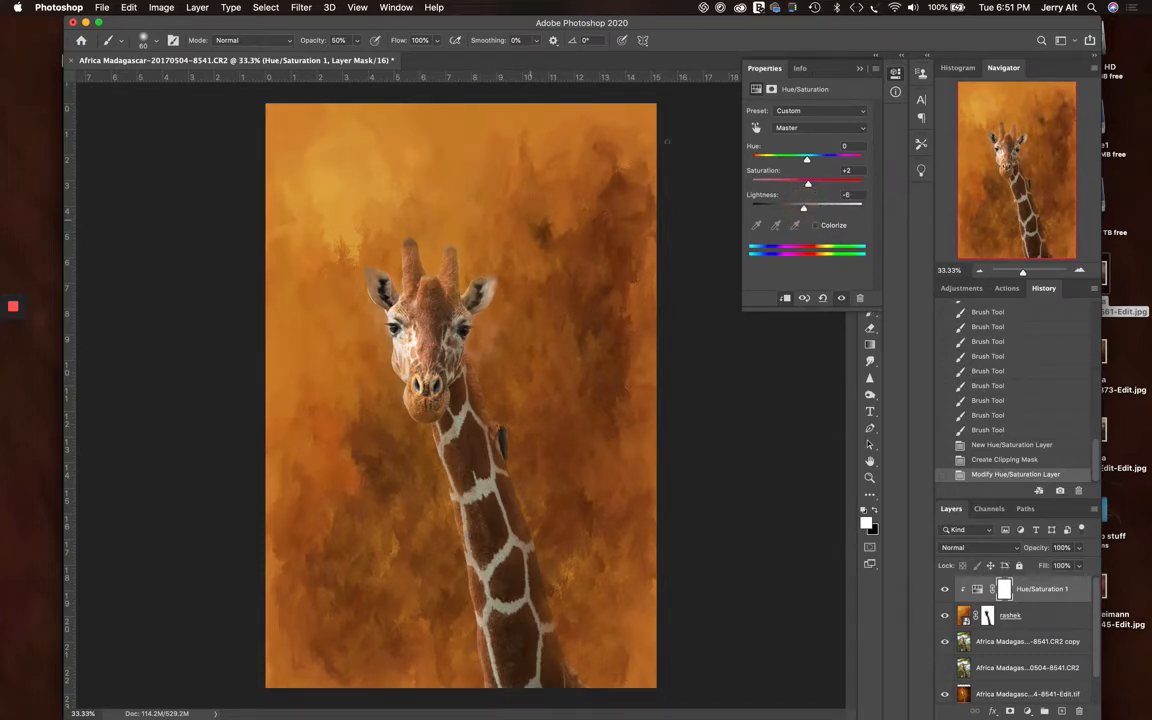
Hide the 8541-Edit.tif layer and stamp all visible layers into a new layer at the top of the stack
click(859, 69)
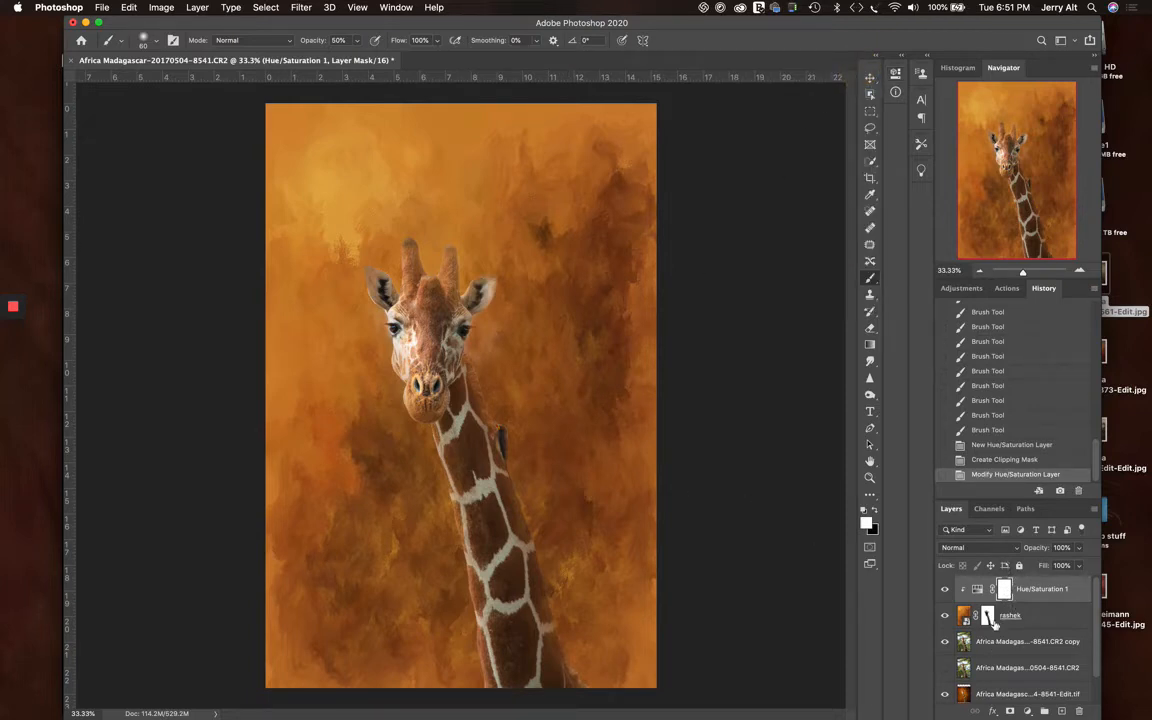
click(945, 695)
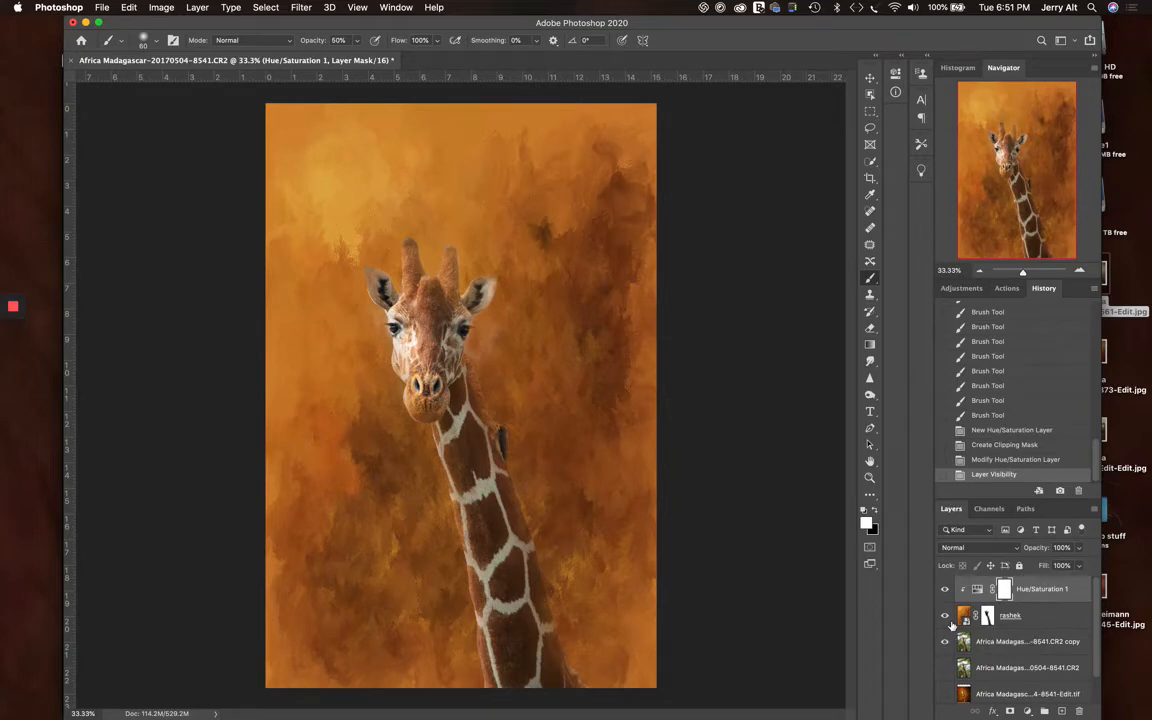
key(super+alt+shift+e)
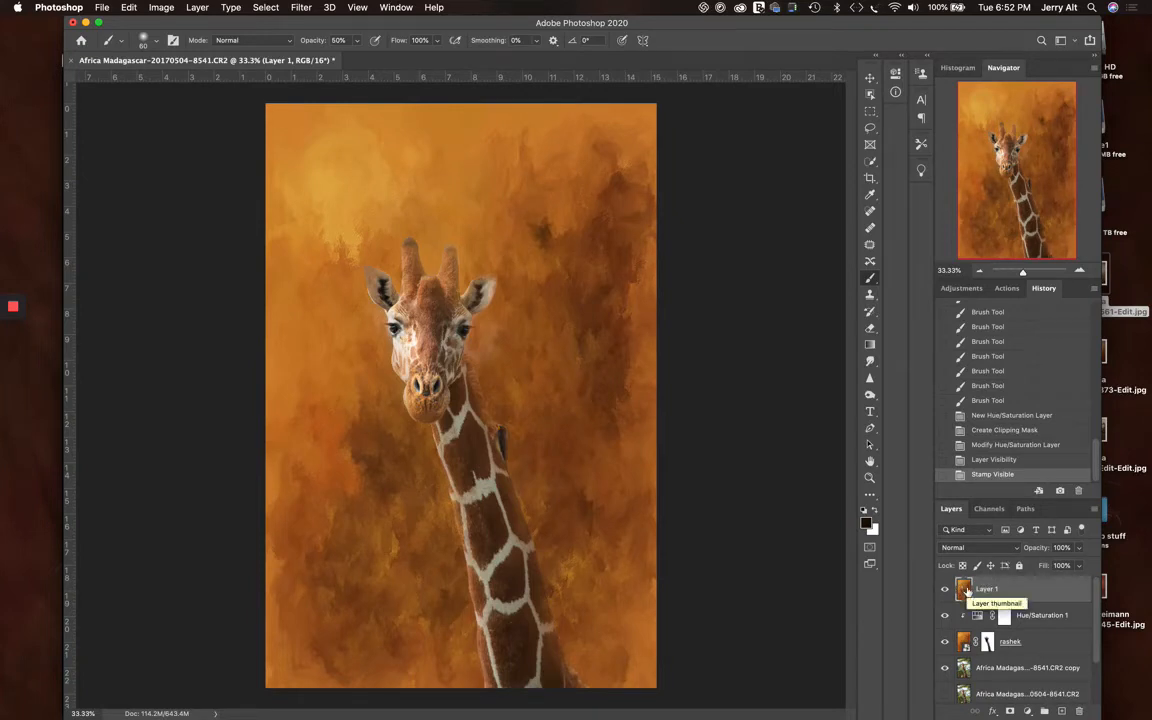
Check the stamped layer with the layers beneath it hidden, show them again, and inspect the image at 100%
click(945, 616)
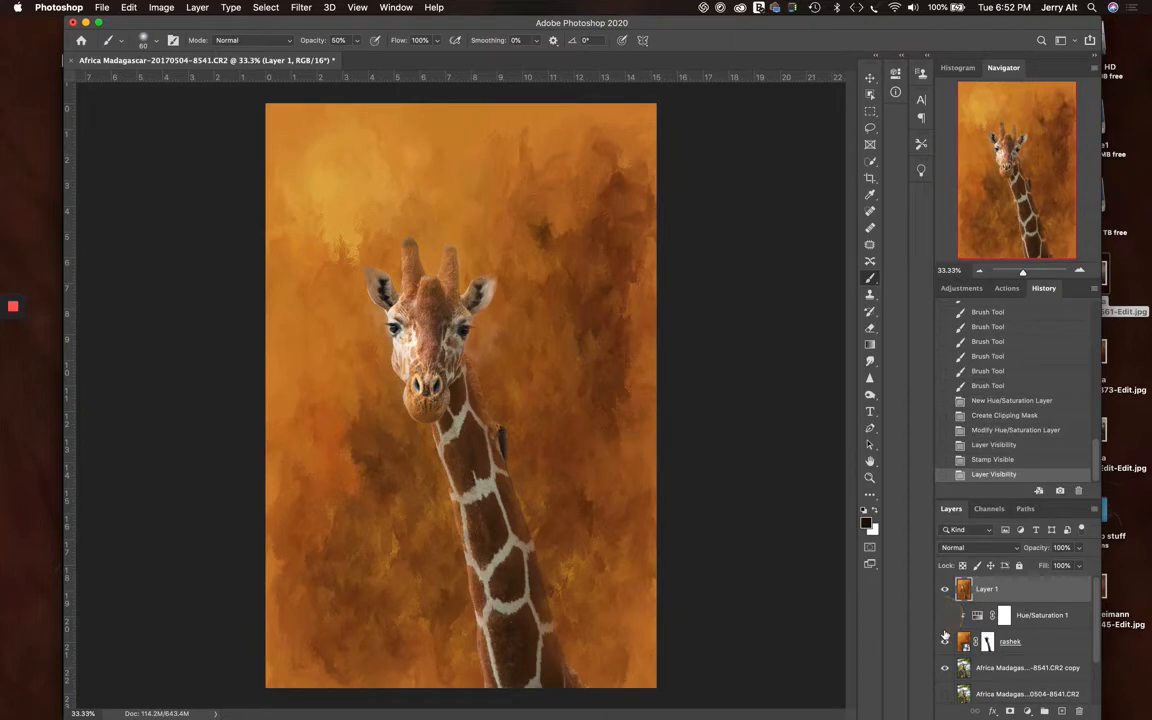
click(945, 641)
click(945, 667)
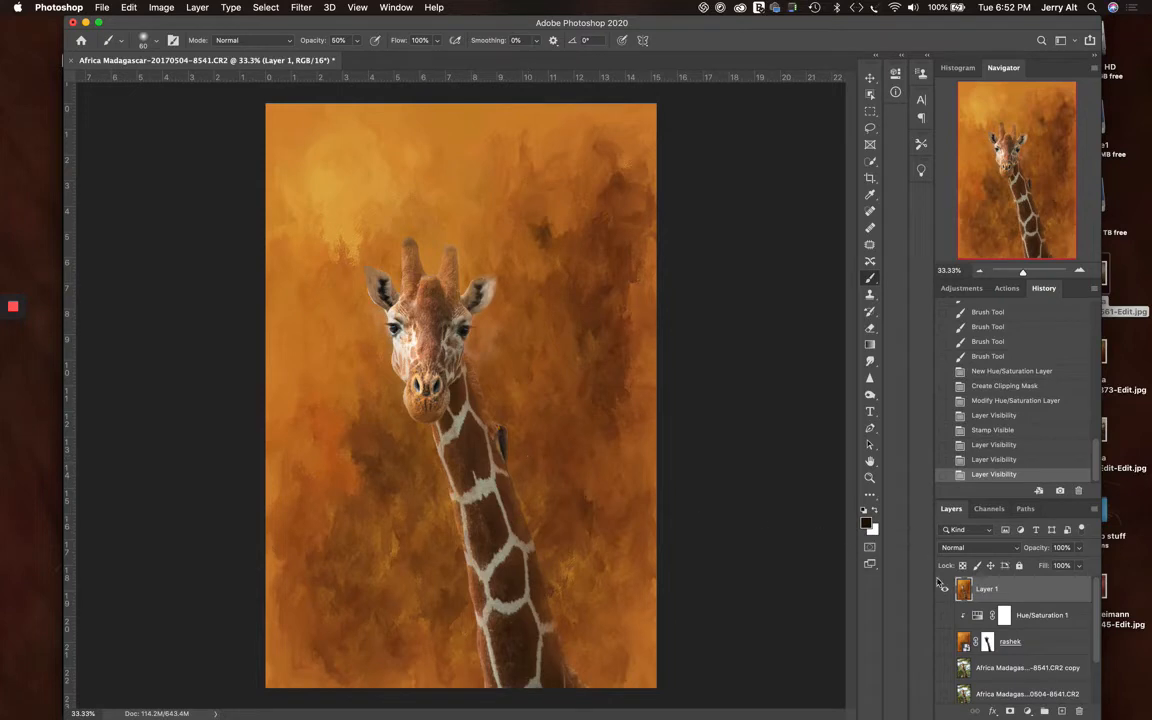
click(945, 615)
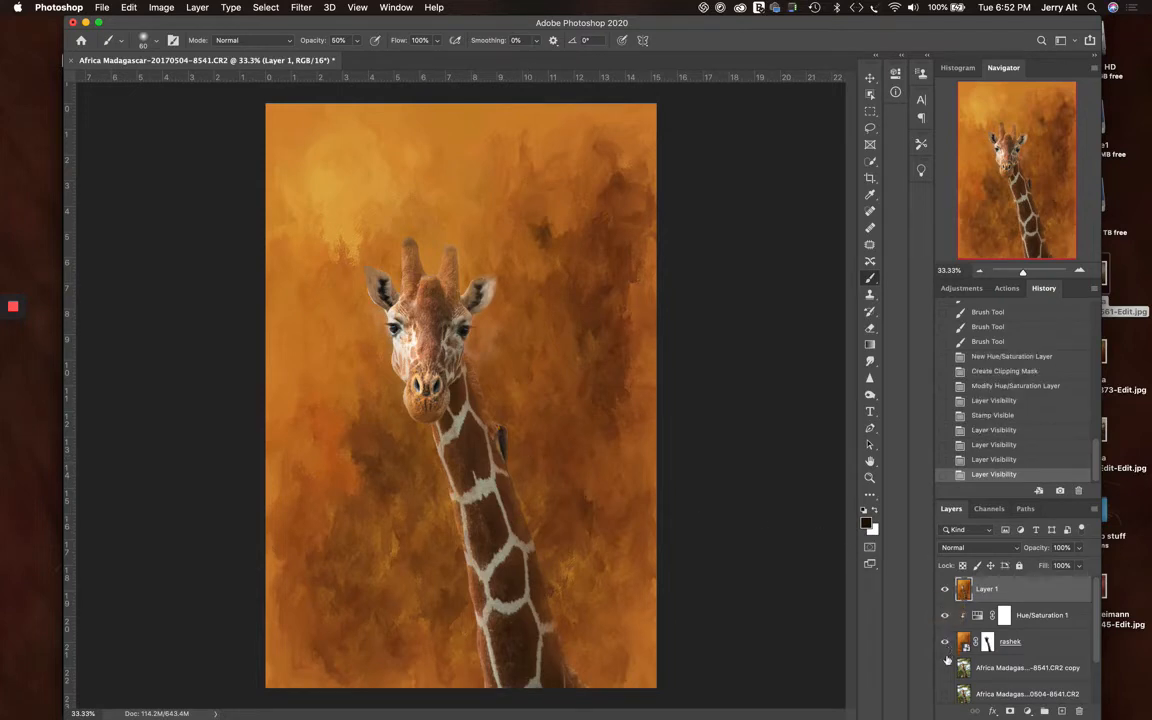
drag(945, 641, 945, 667)
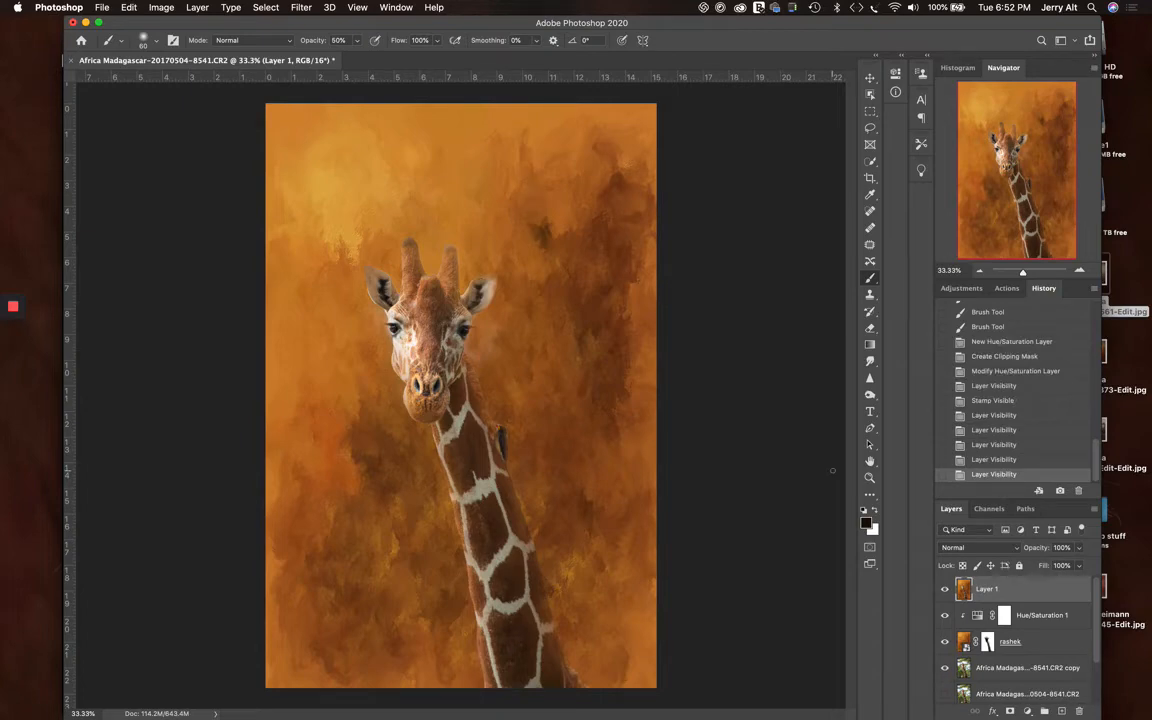
key(super+1)
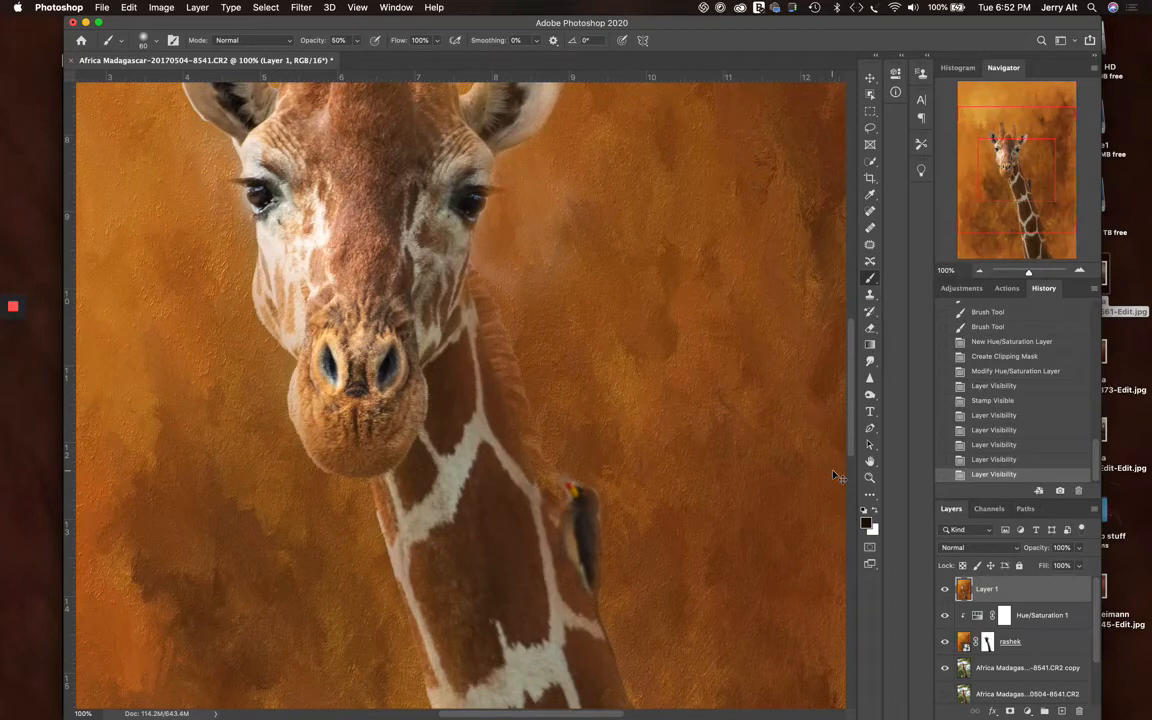
key(super+0)
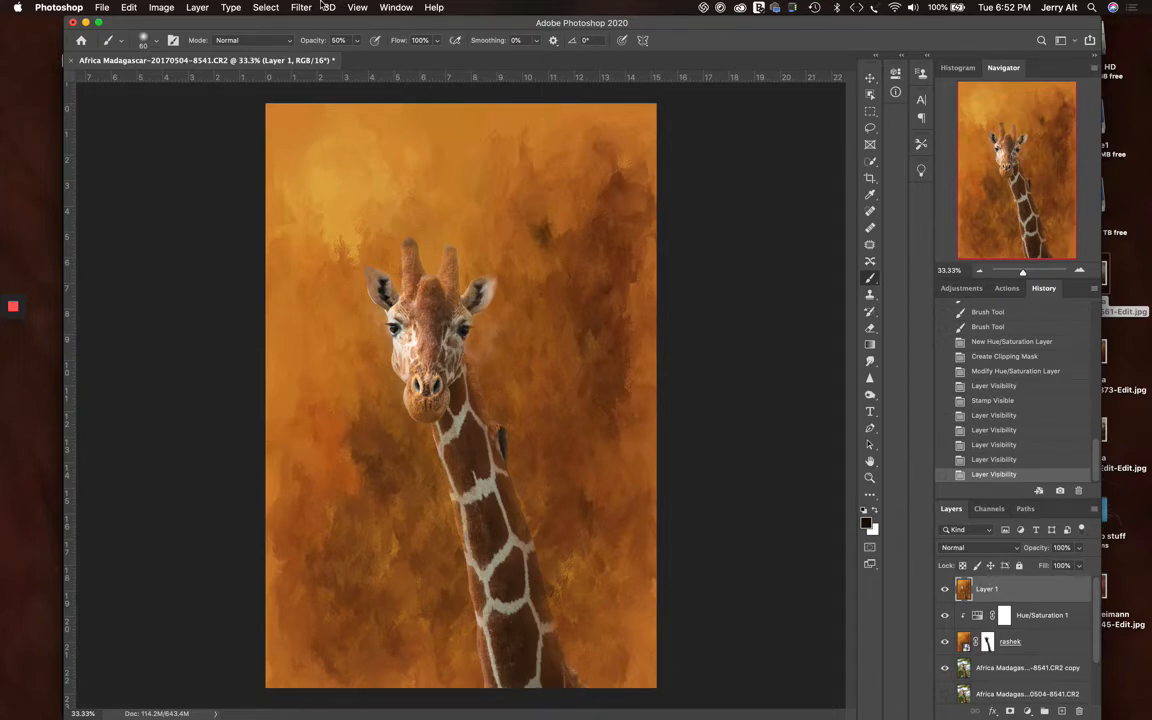
click(155, 7)
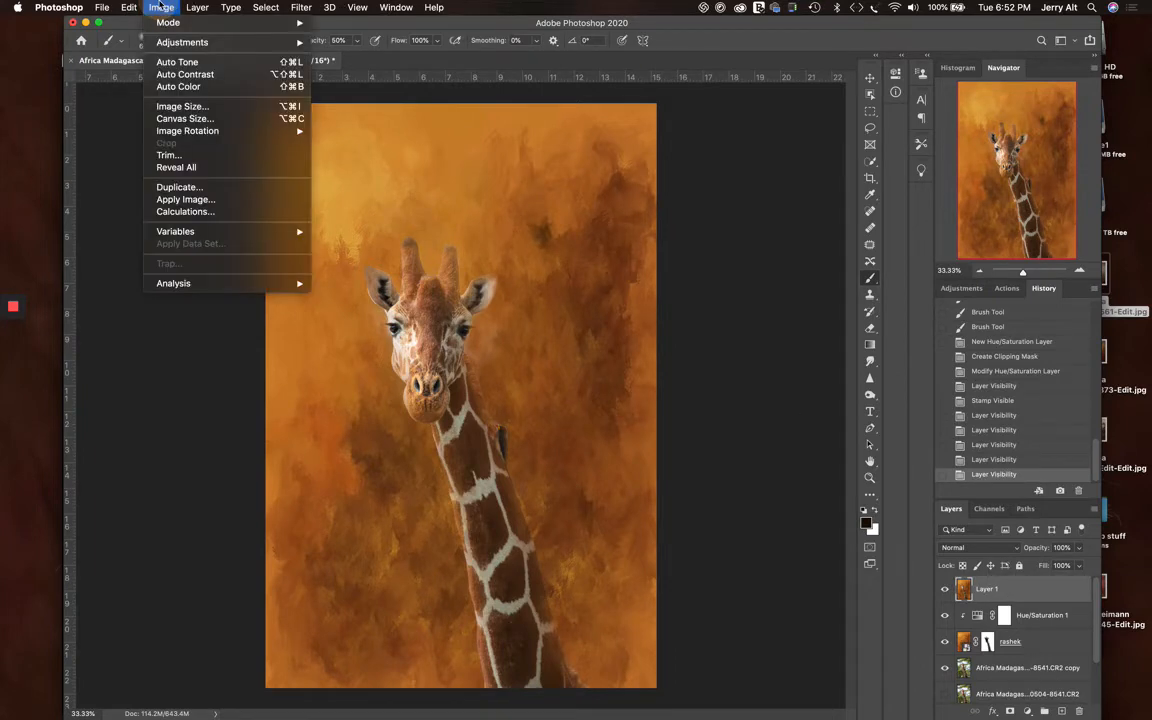
mouse_move(197, 8)
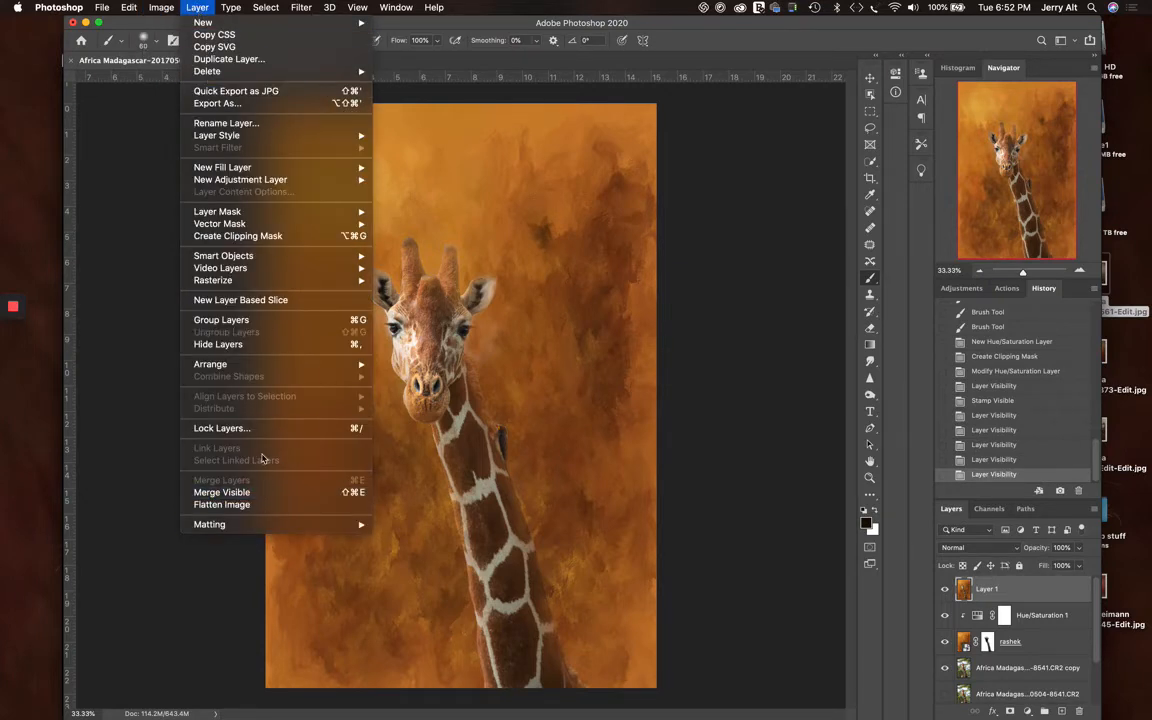
click(479, 66)
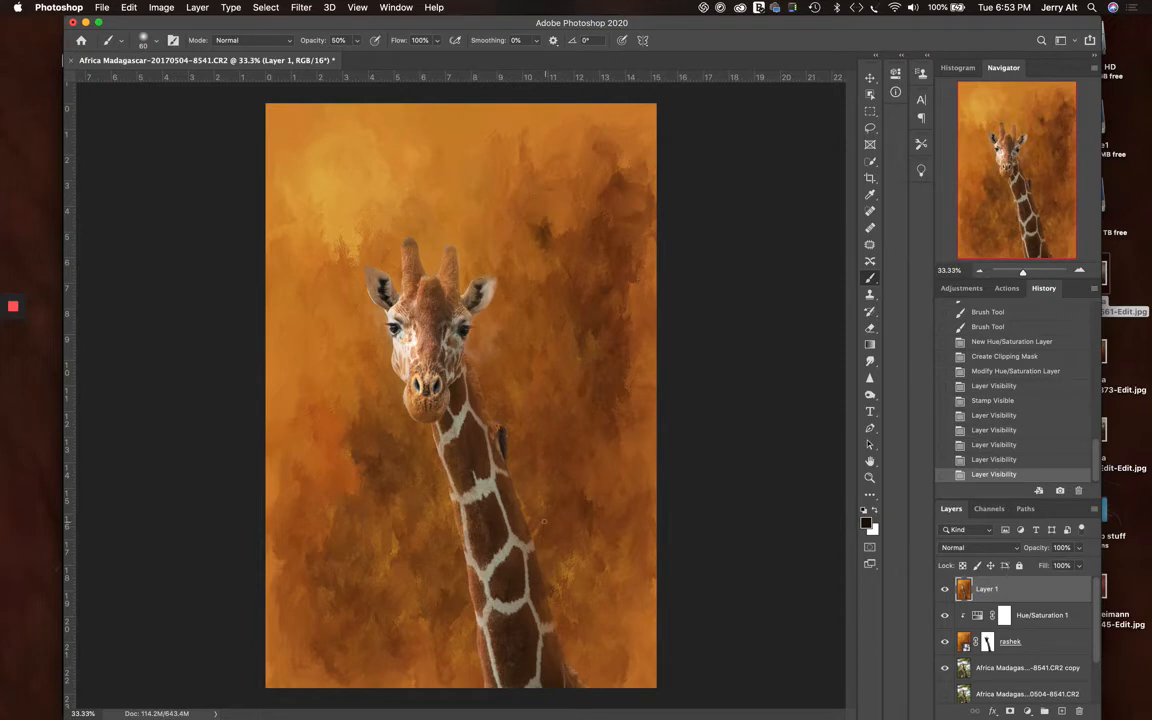
Open the stamped layer in the Camera Raw Filter and set its clarity to +24 and texture to +18
click(301, 7)
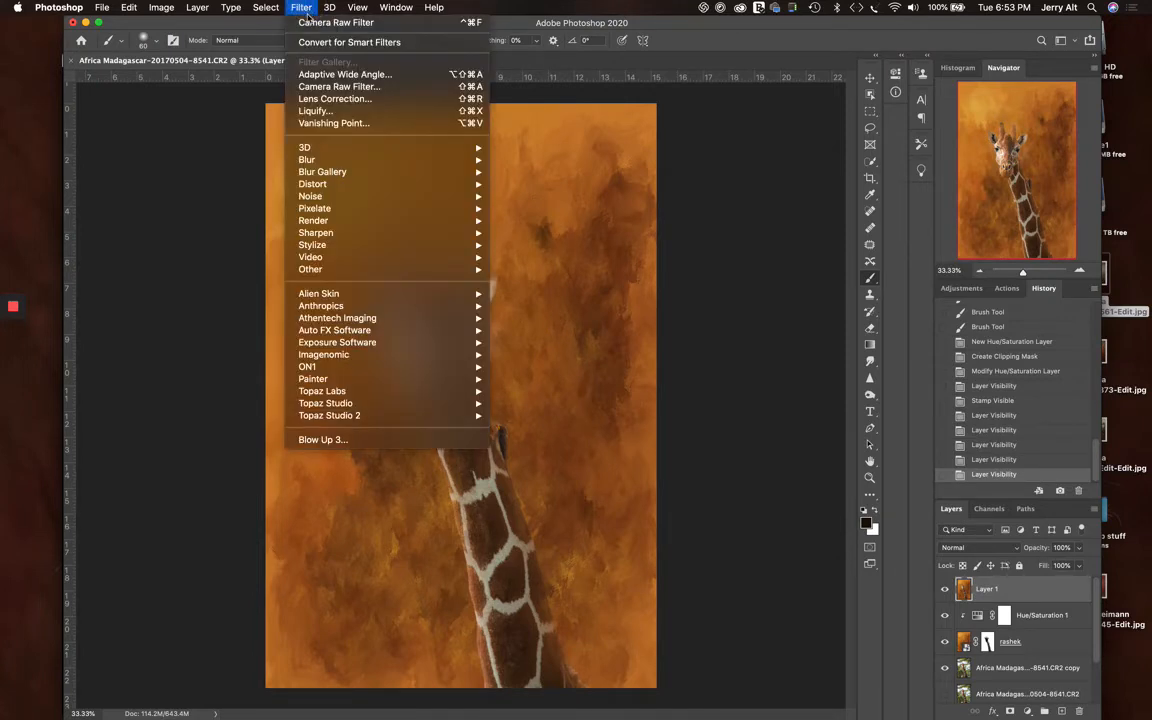
click(361, 89)
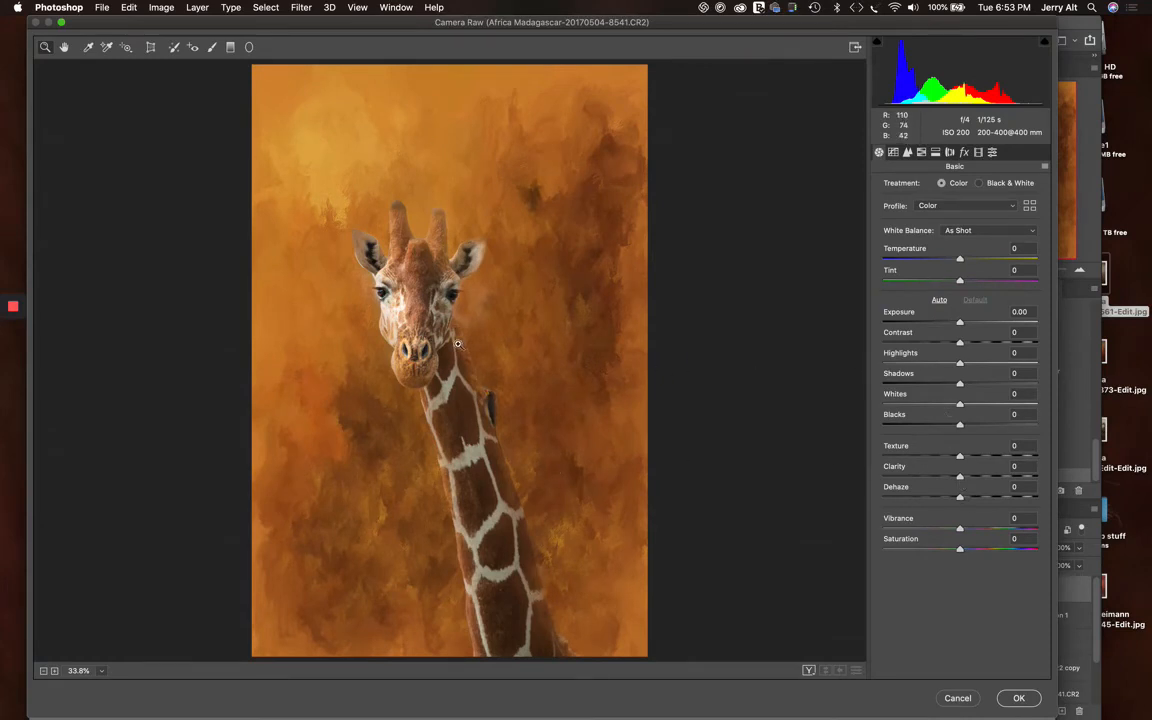
click(440, 310)
click(447, 334)
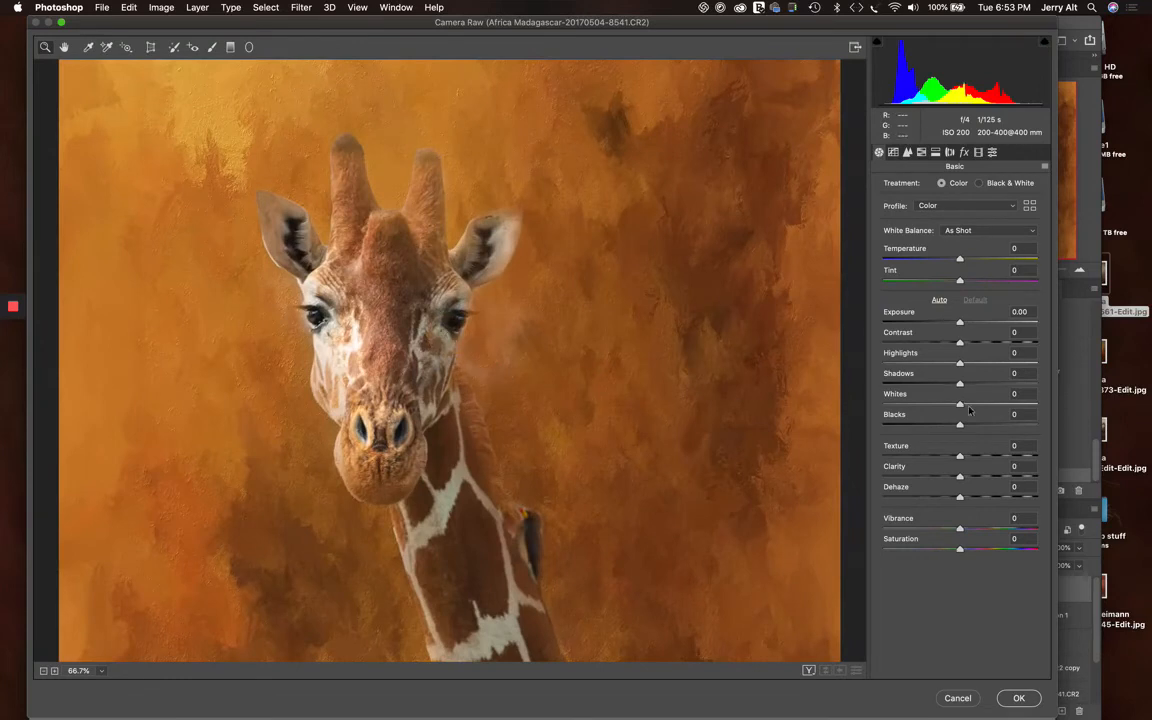
drag(958, 477, 880, 456)
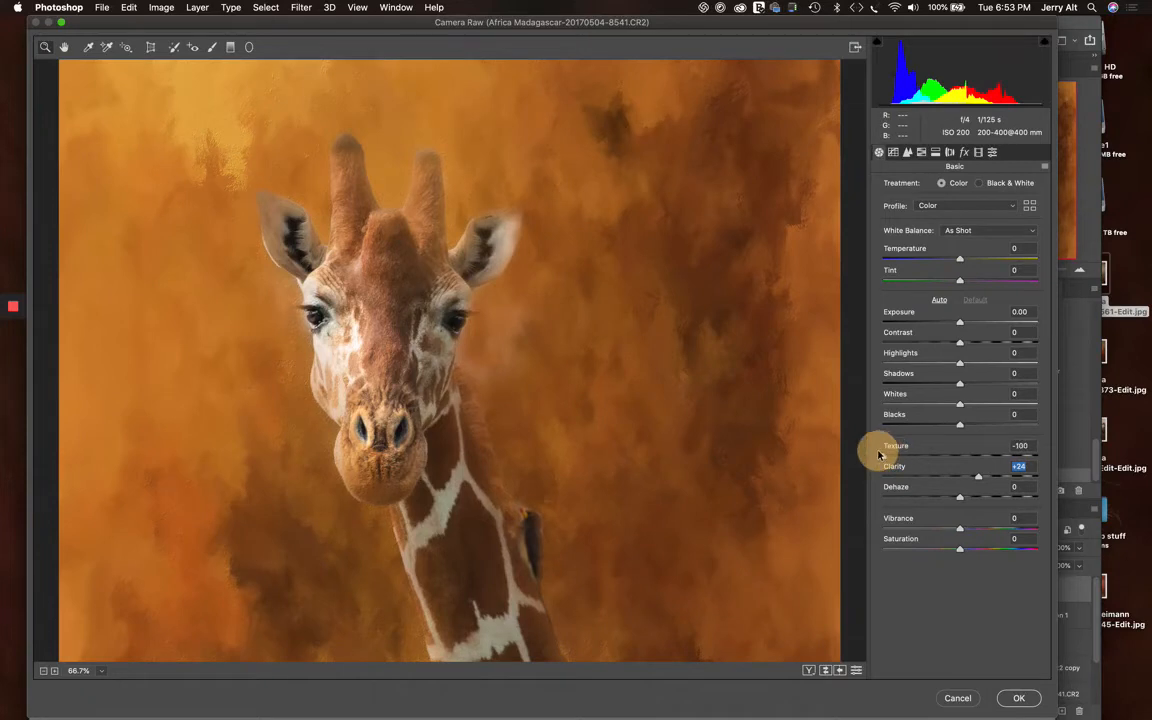
drag(879, 456, 974, 456)
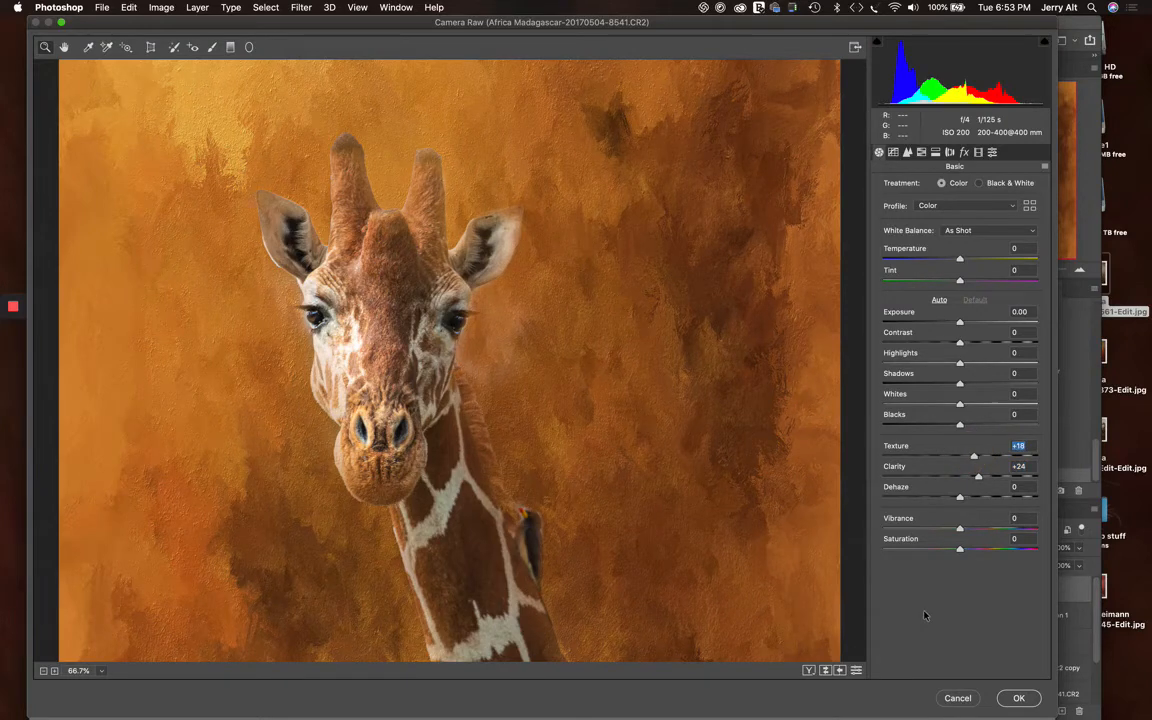
Browse the Artistic camera profiles and apply Artistic 05 to the image
alt+click(727, 443)
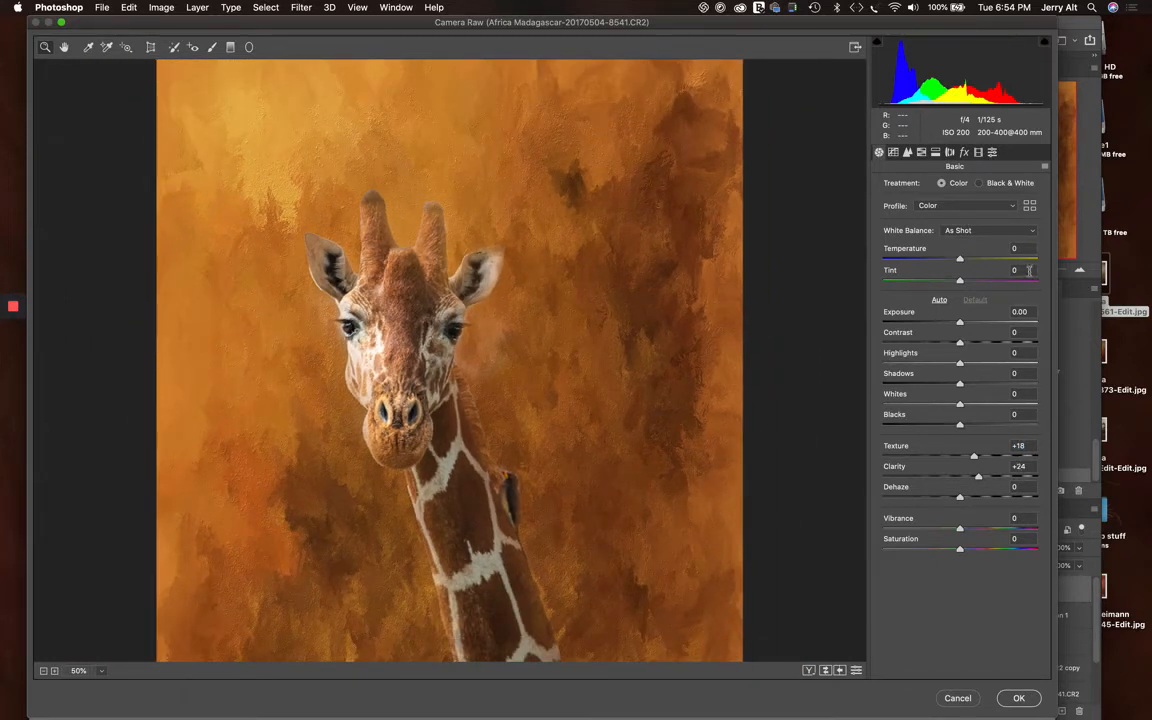
click(958, 207)
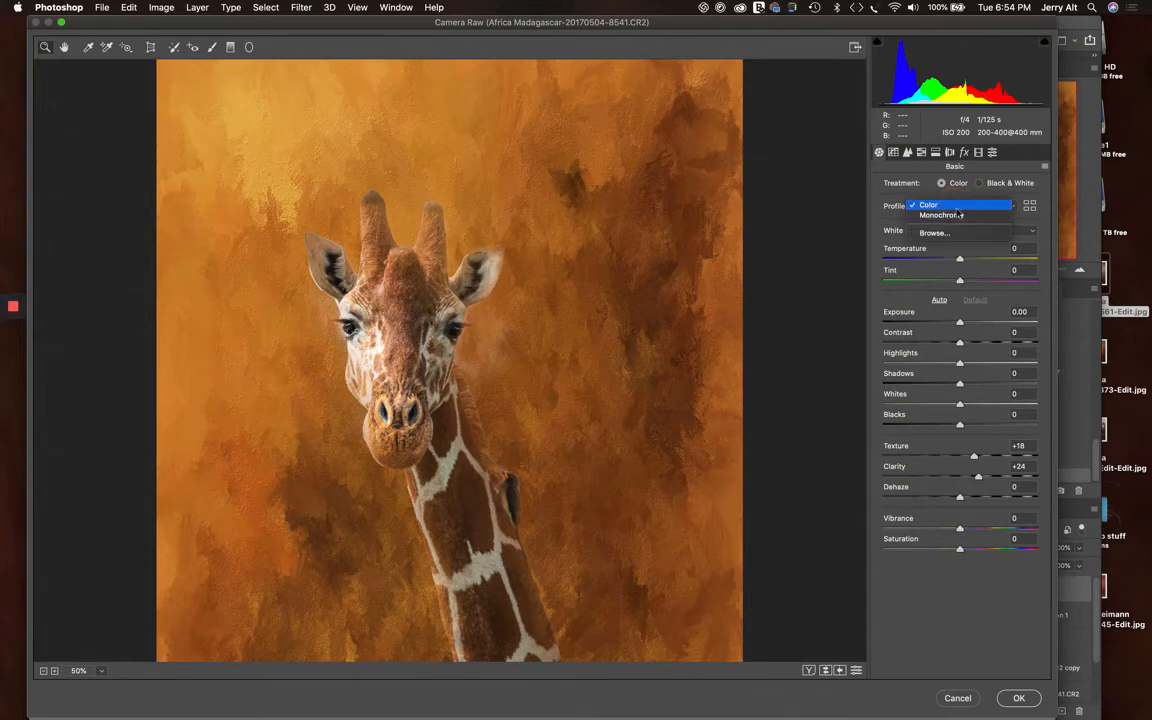
click(958, 206)
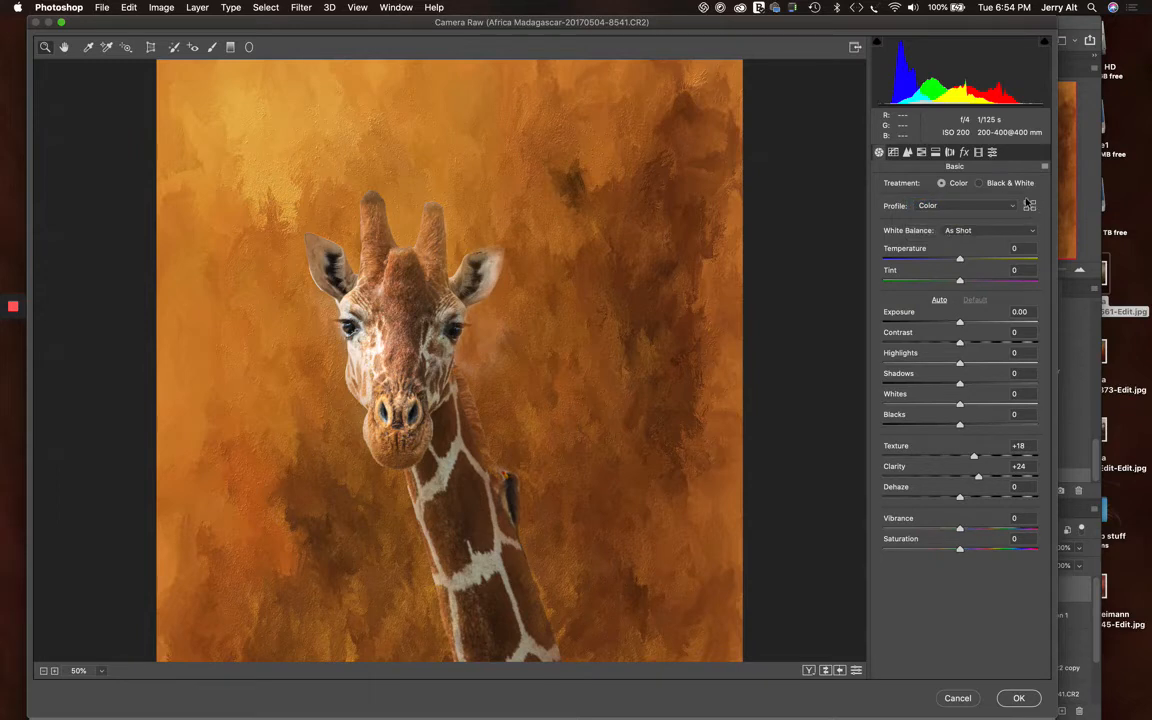
click(1033, 209)
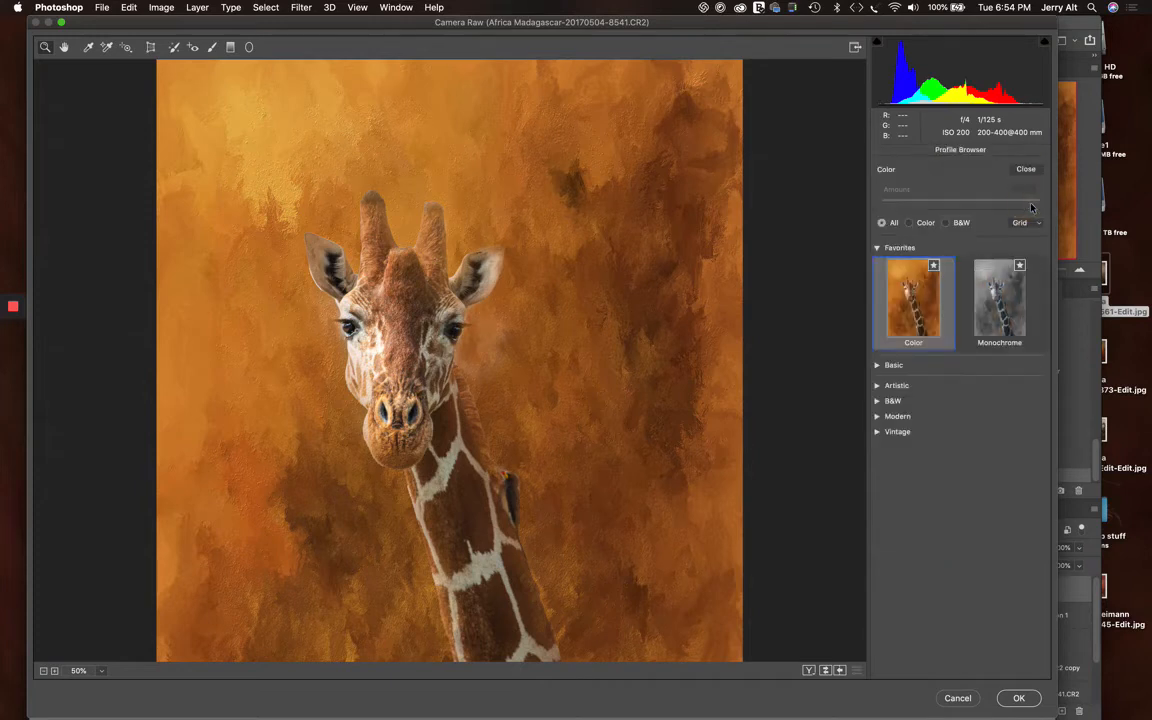
click(878, 387)
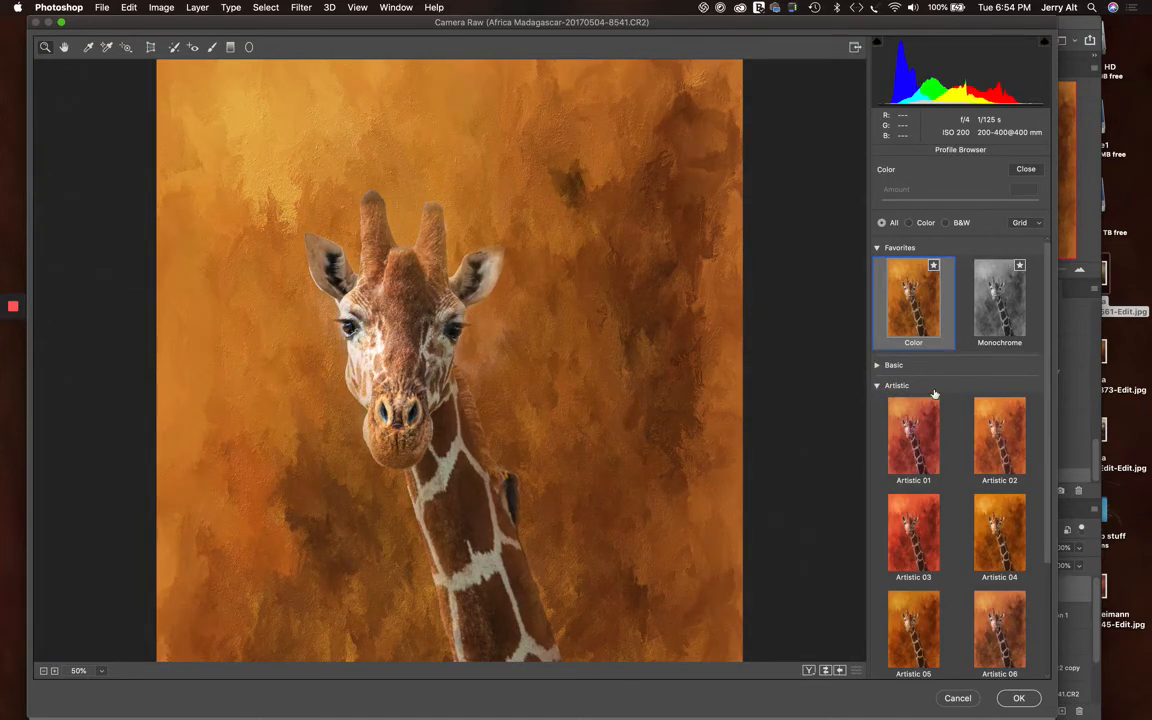
scroll(930, 400, down, 4)
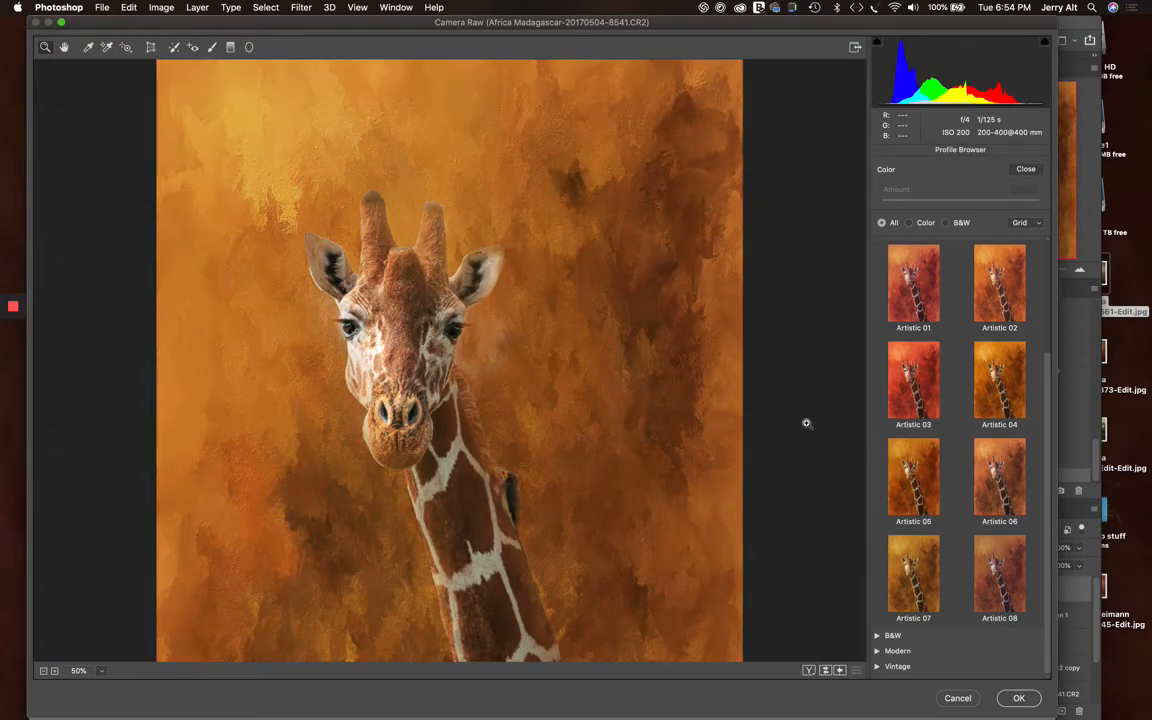
alt+click(807, 423)
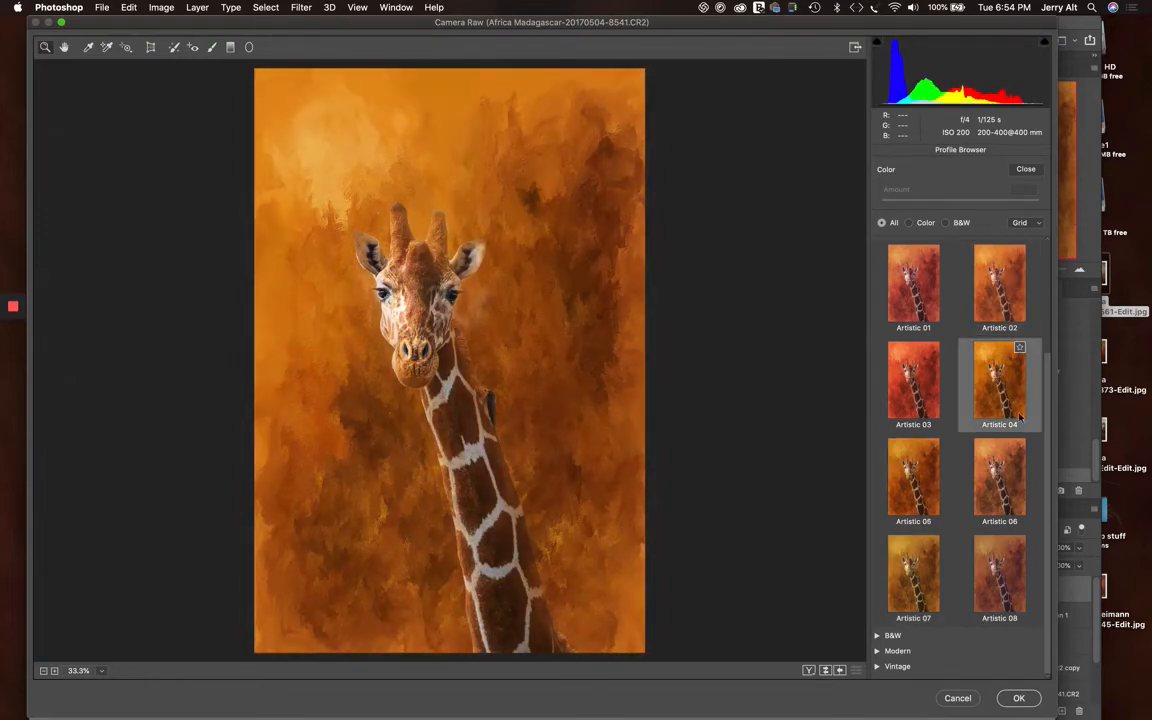
click(911, 483)
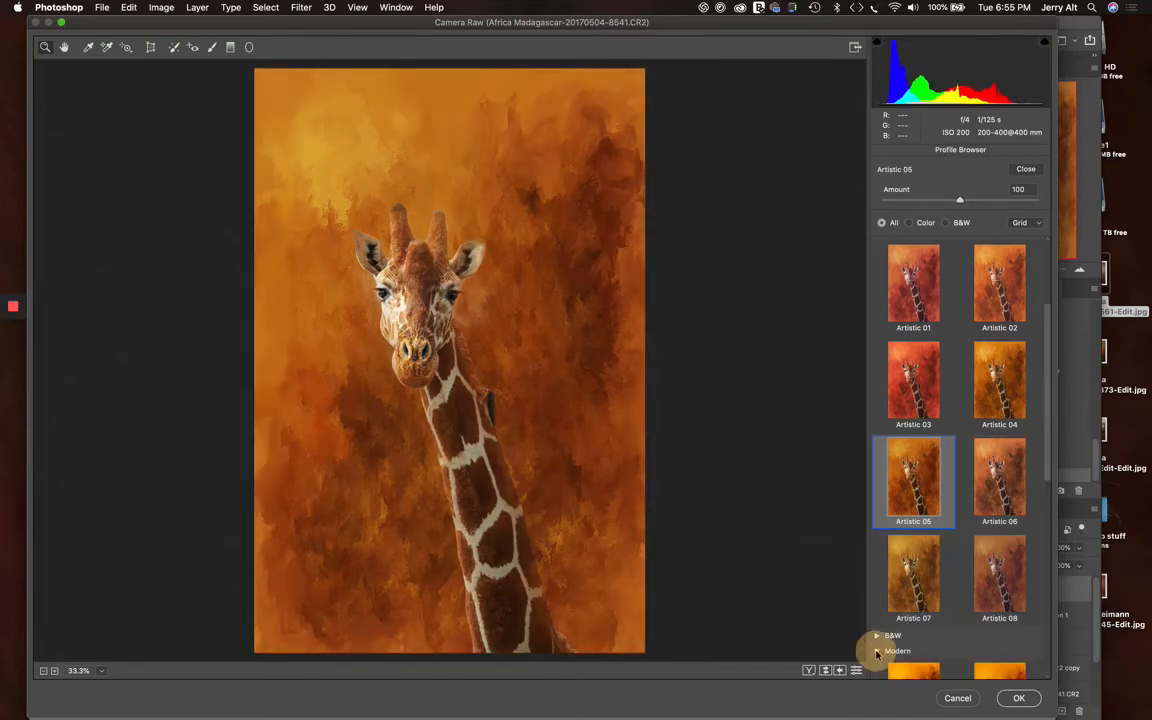
Preview the Modern profiles on the image, including Modern 05 and Modern 06, and return to Artistic 05
click(877, 651)
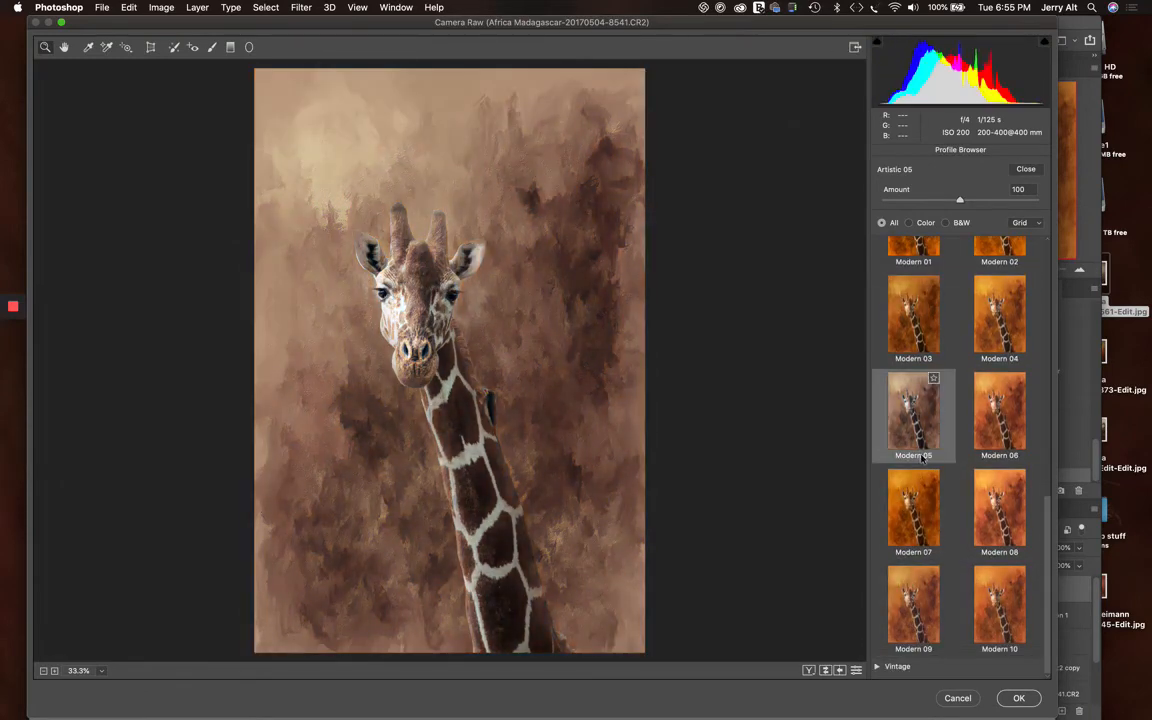
click(918, 399)
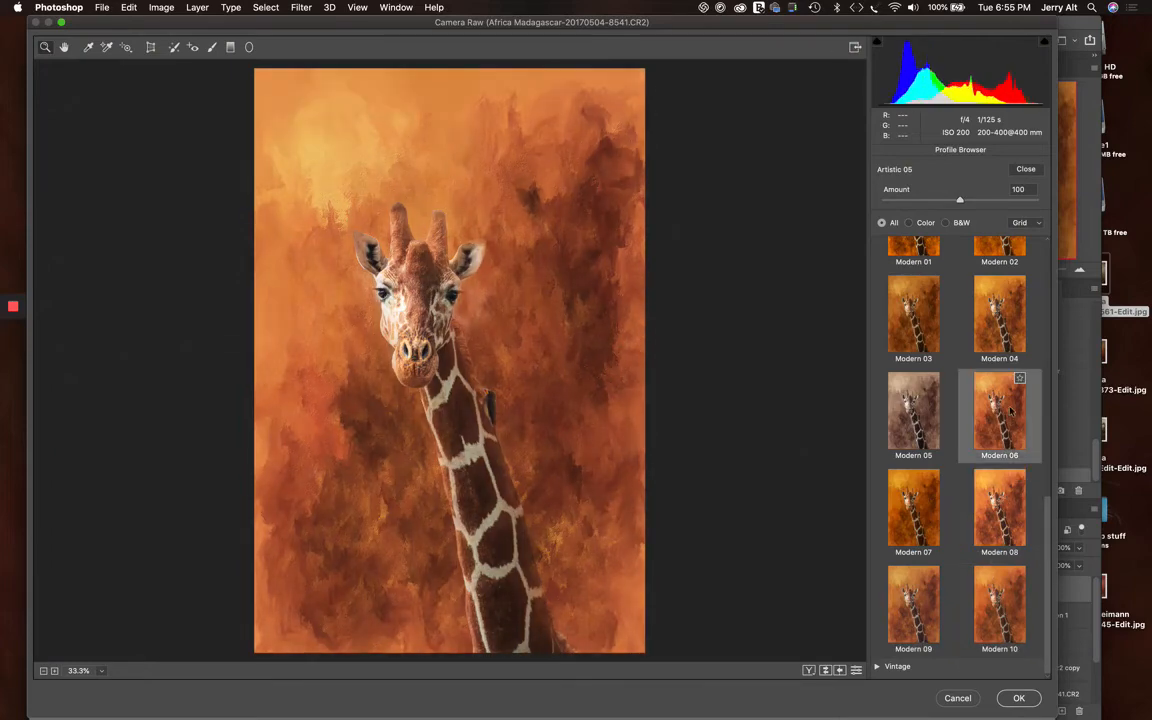
scroll(1018, 344, up, 2)
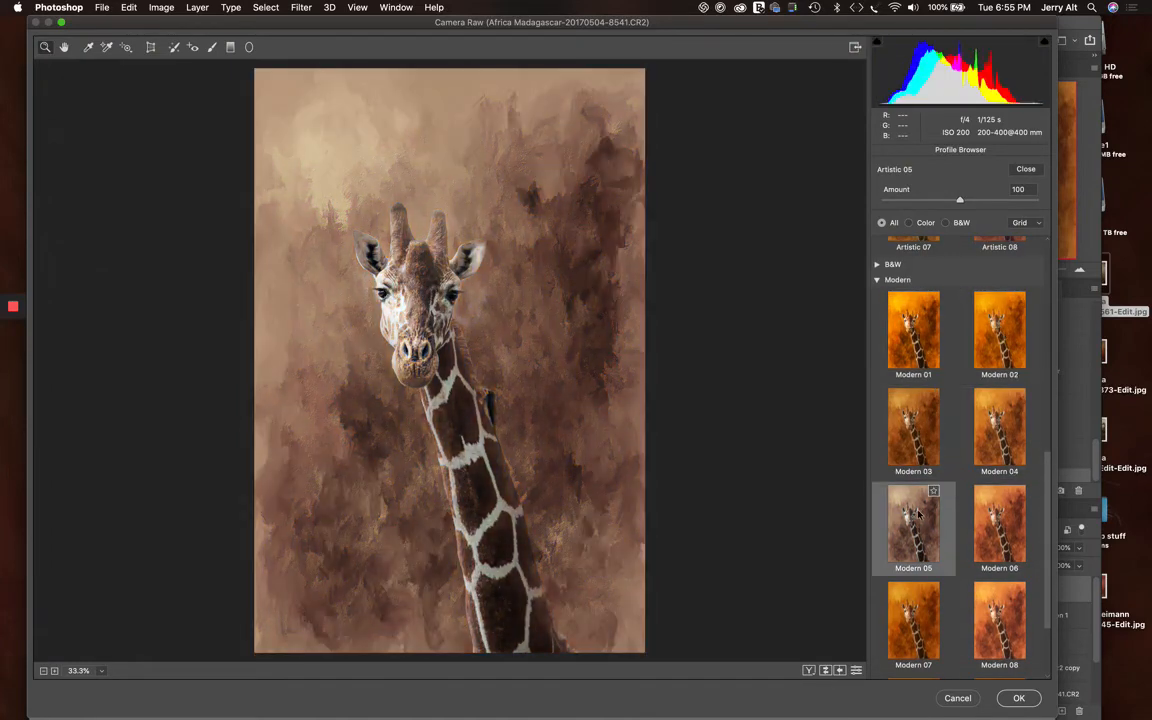
scroll(930, 470, up, 5)
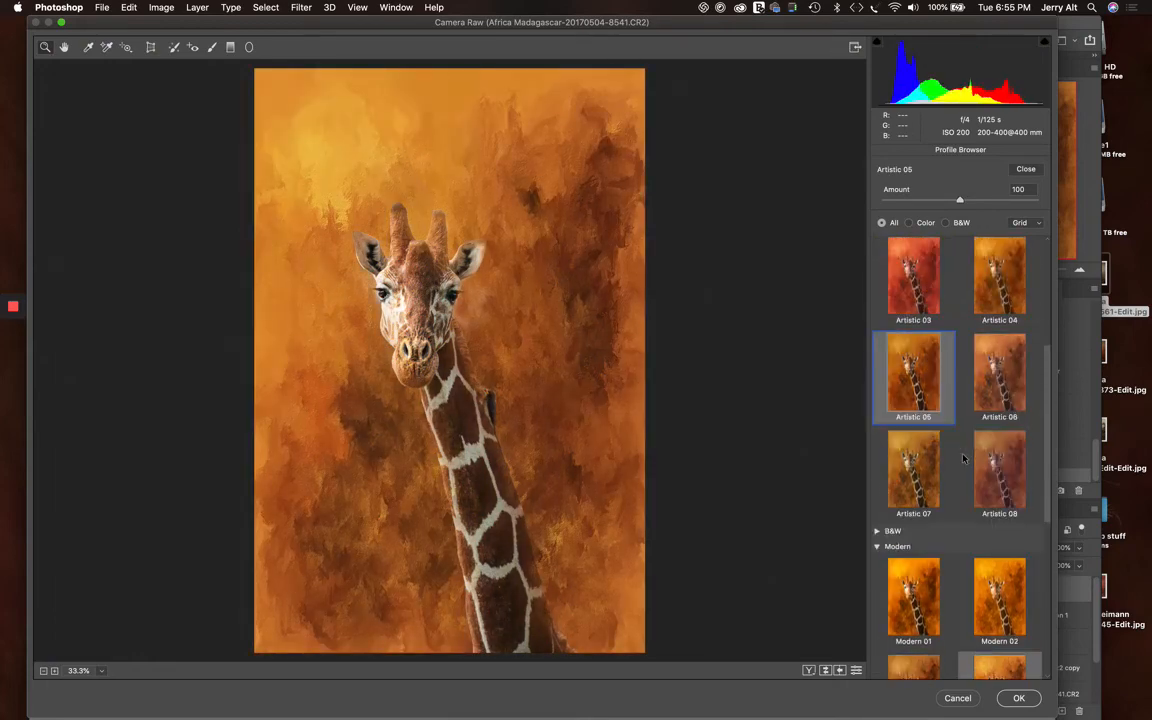
click(915, 375)
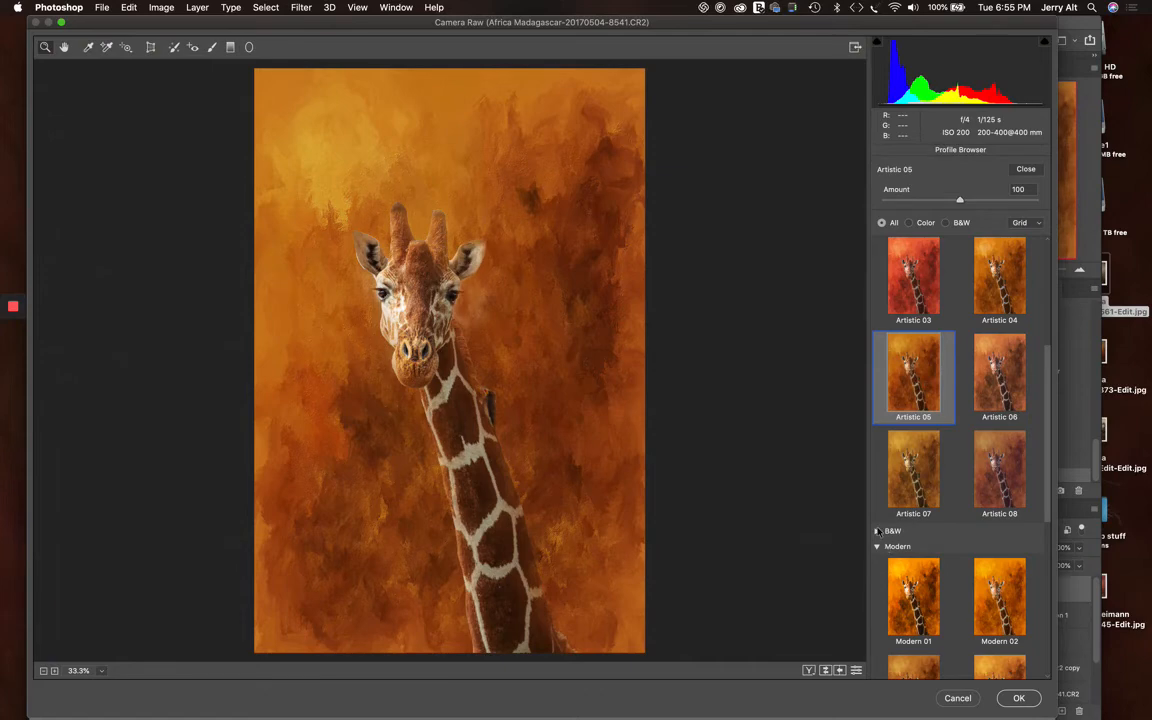
Preview the B&W profiles on the giraffe image, such as B&W 03, B&W 05 and B&W 08
click(877, 533)
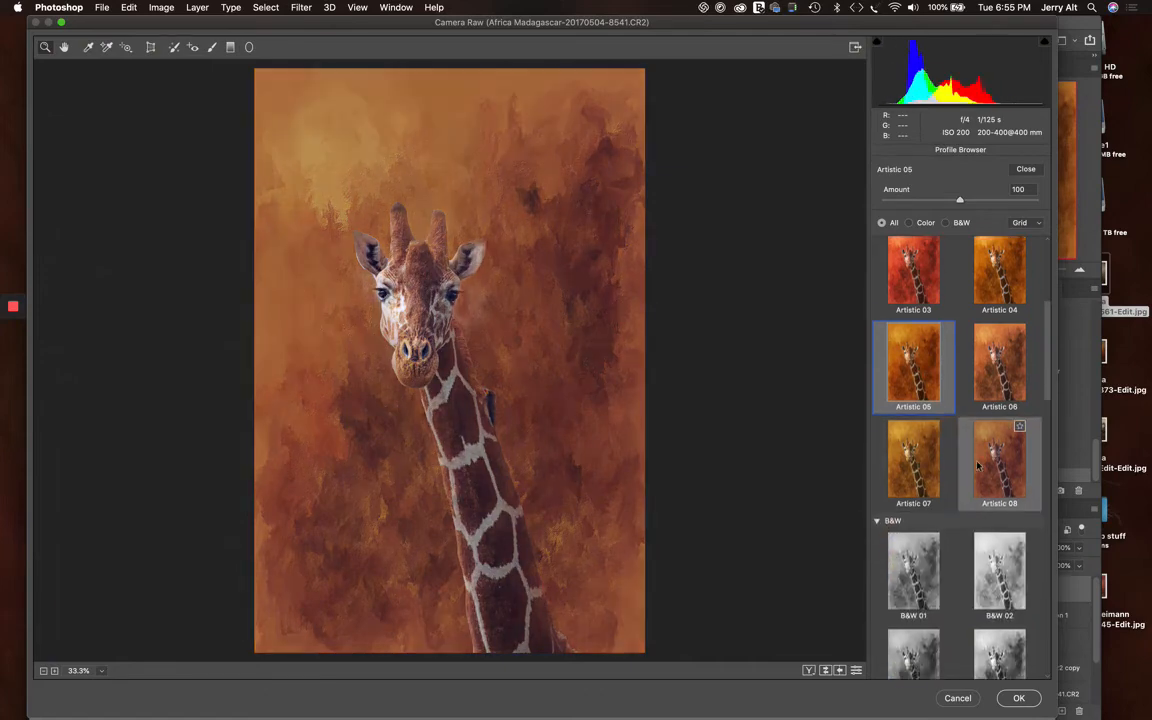
scroll(920, 410, down, 1)
scroll(959, 402, down, 3)
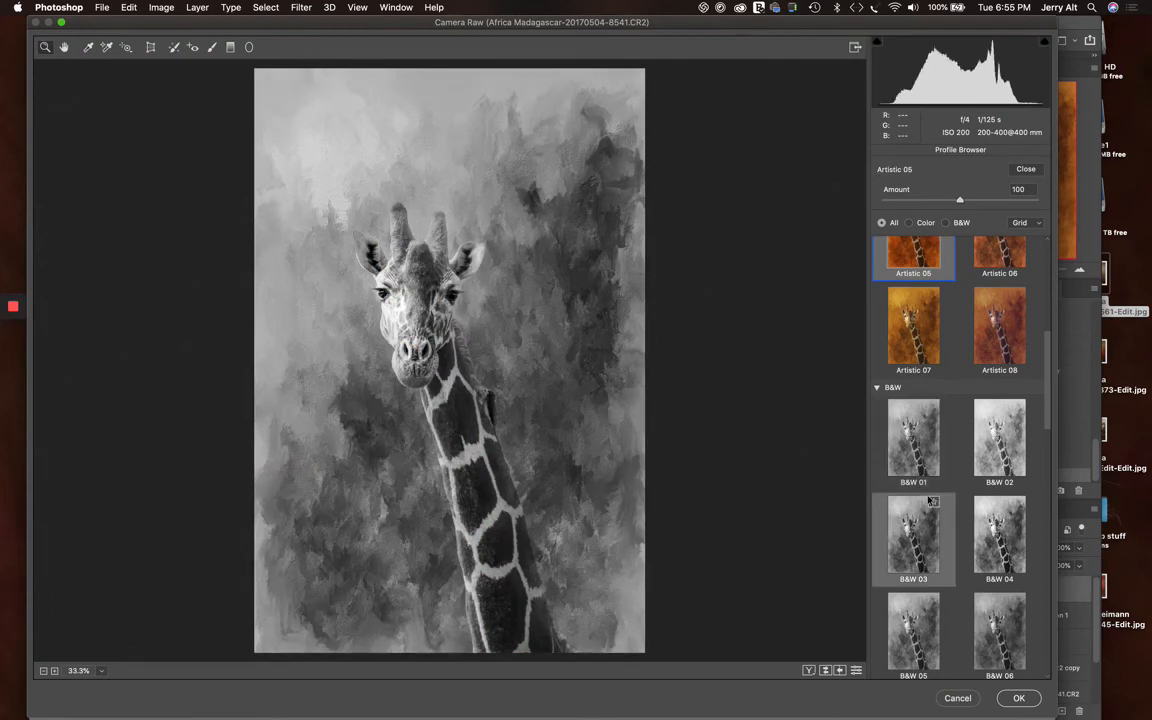
scroll(928, 505, down, 3)
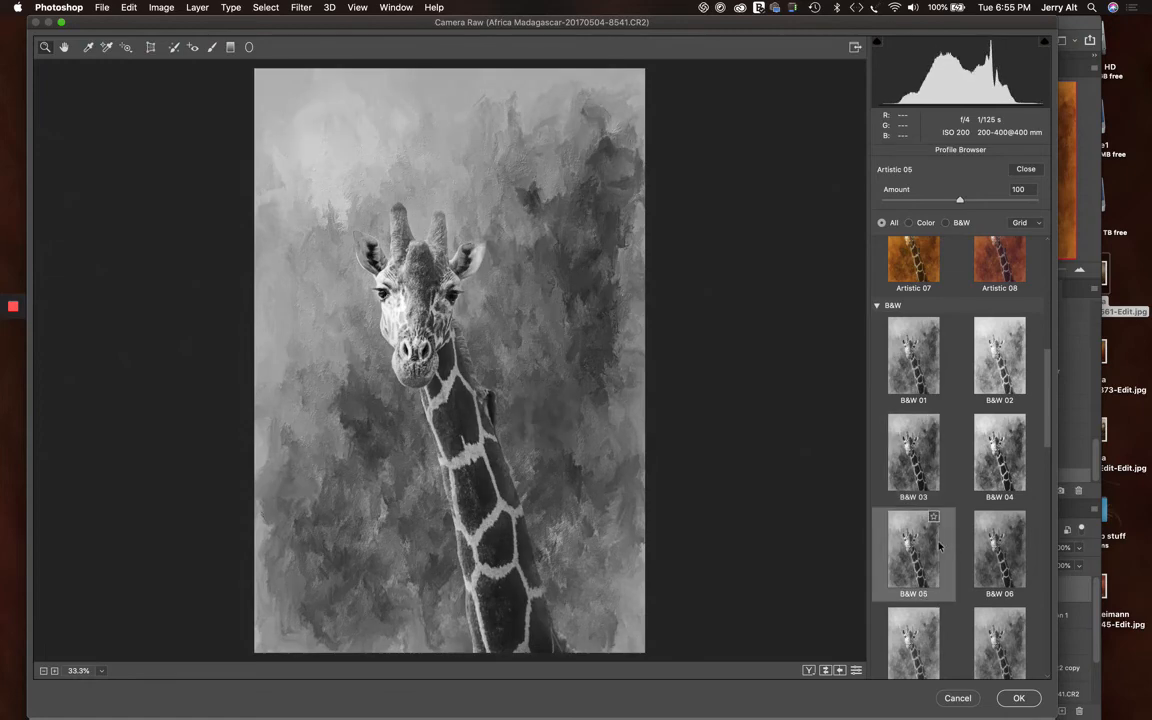
scroll(913, 540, down, 3)
scroll(913, 612, down, 2)
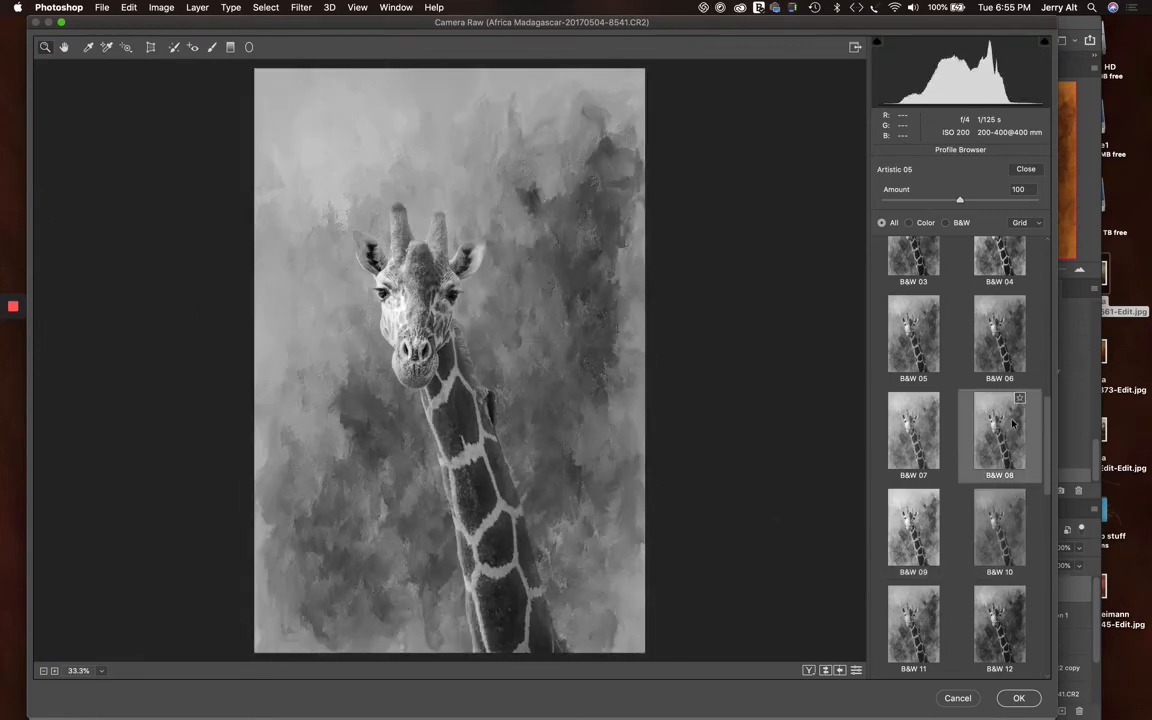
scroll(990, 430, up, 5)
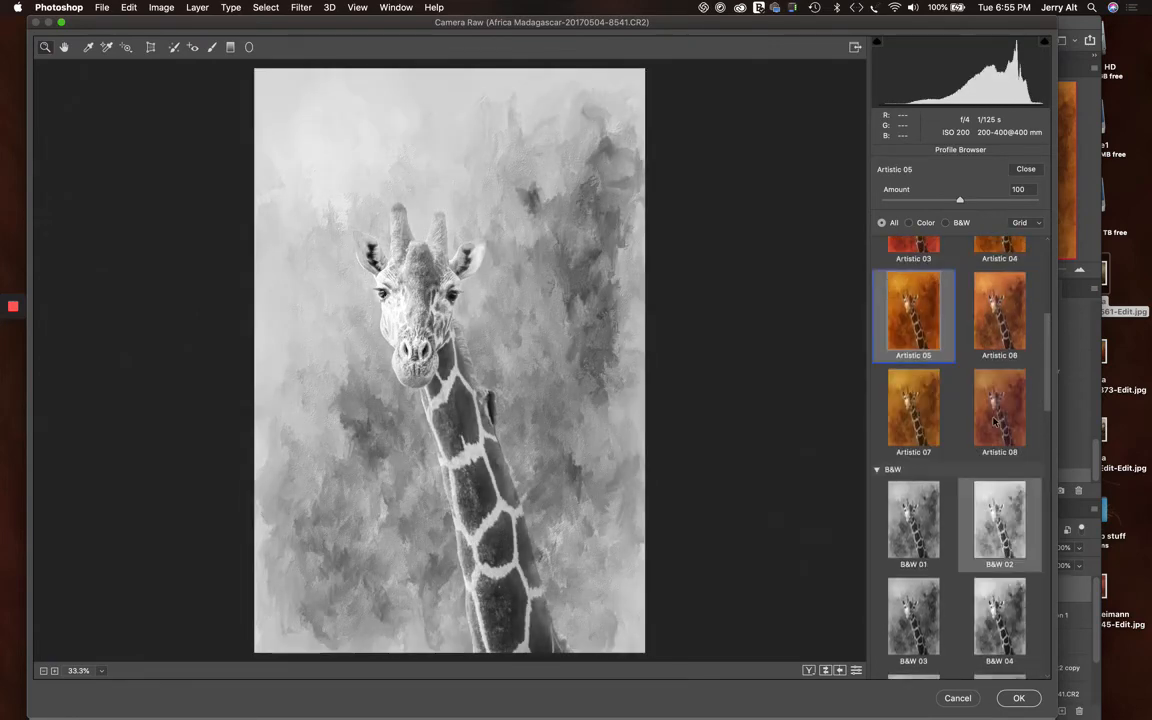
Keep the Artistic 05 profile, reduce the HSL saturation of the reds to -15 and yellows to -35, and apply the Camera Raw filter
click(877, 470)
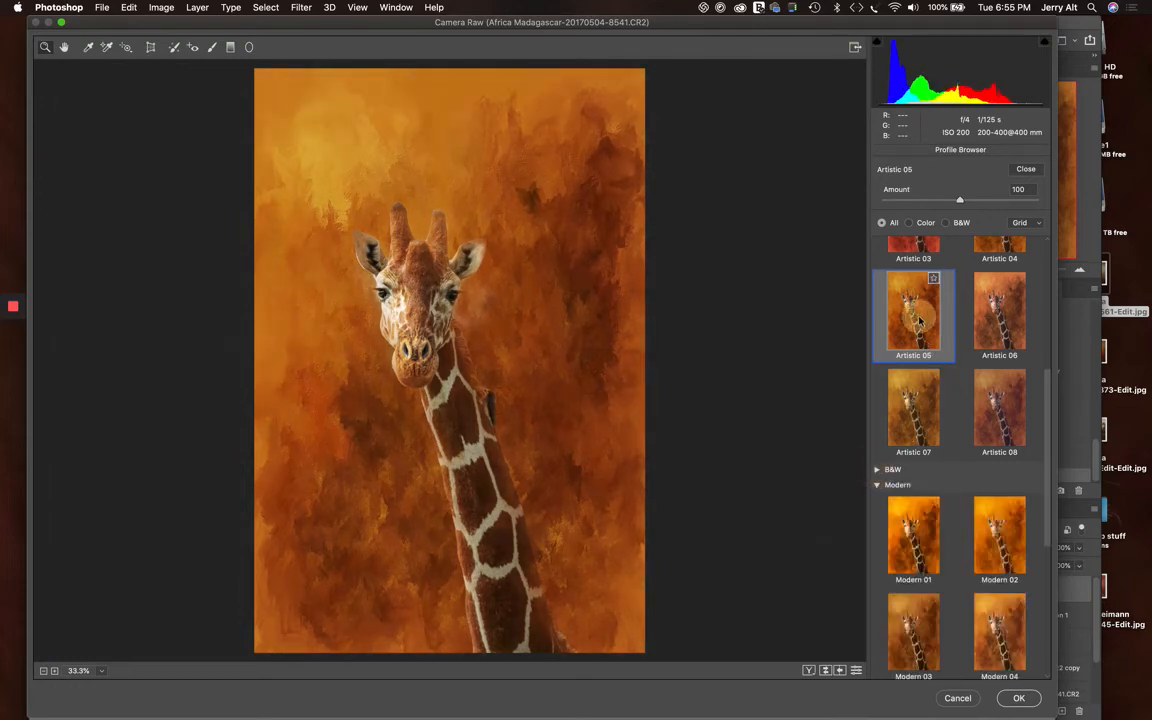
click(1026, 170)
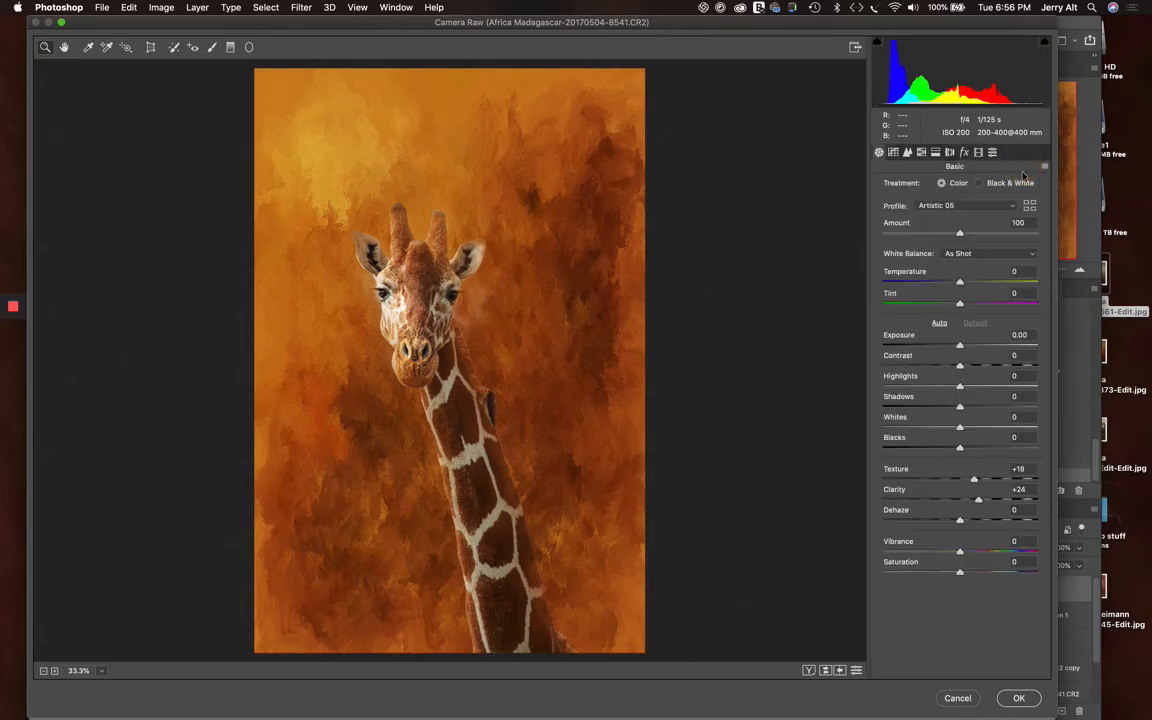
click(922, 152)
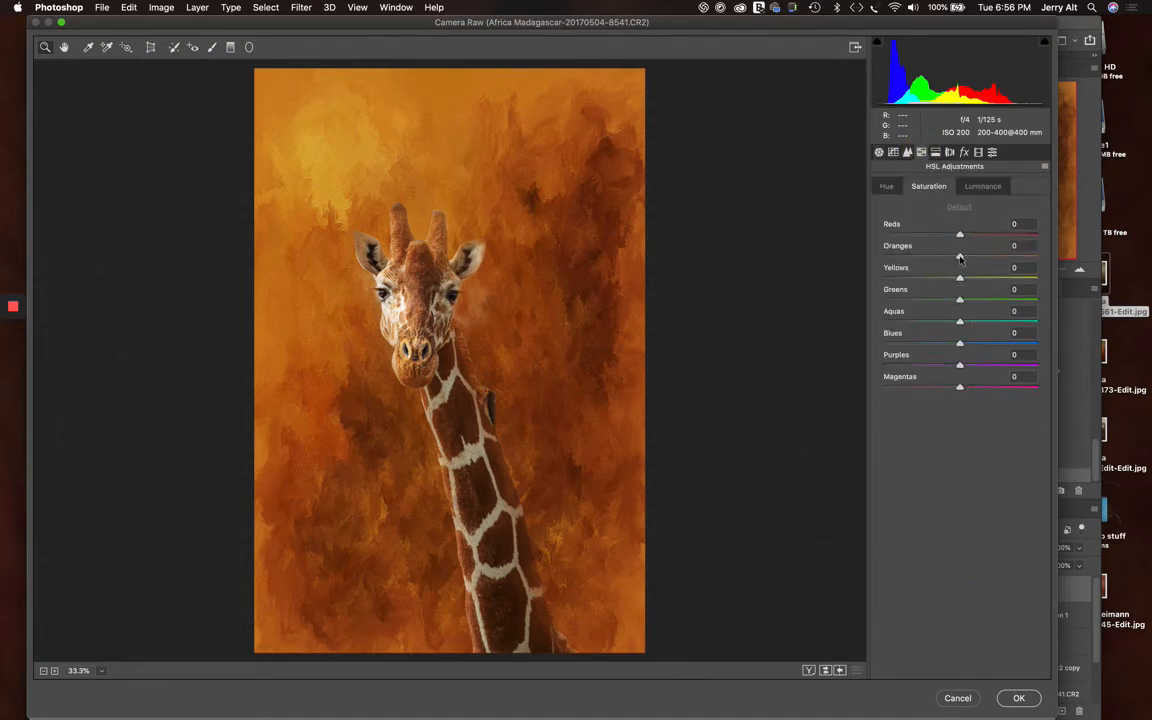
mouse_move(960, 258)
mouse_down()
mouse_move(903, 257)
mouse_move(960, 256)
mouse_move(957, 235)
mouse_move(926, 235)
mouse_move(950, 236)
mouse_up()
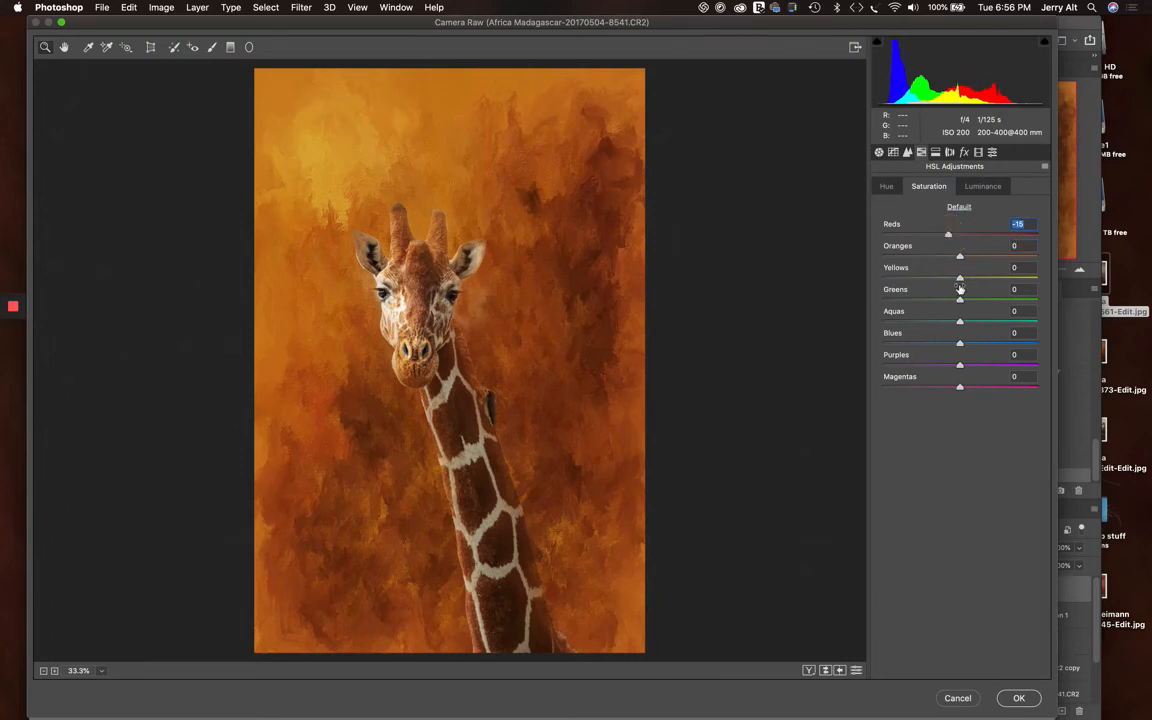
drag(954, 283, 935, 282)
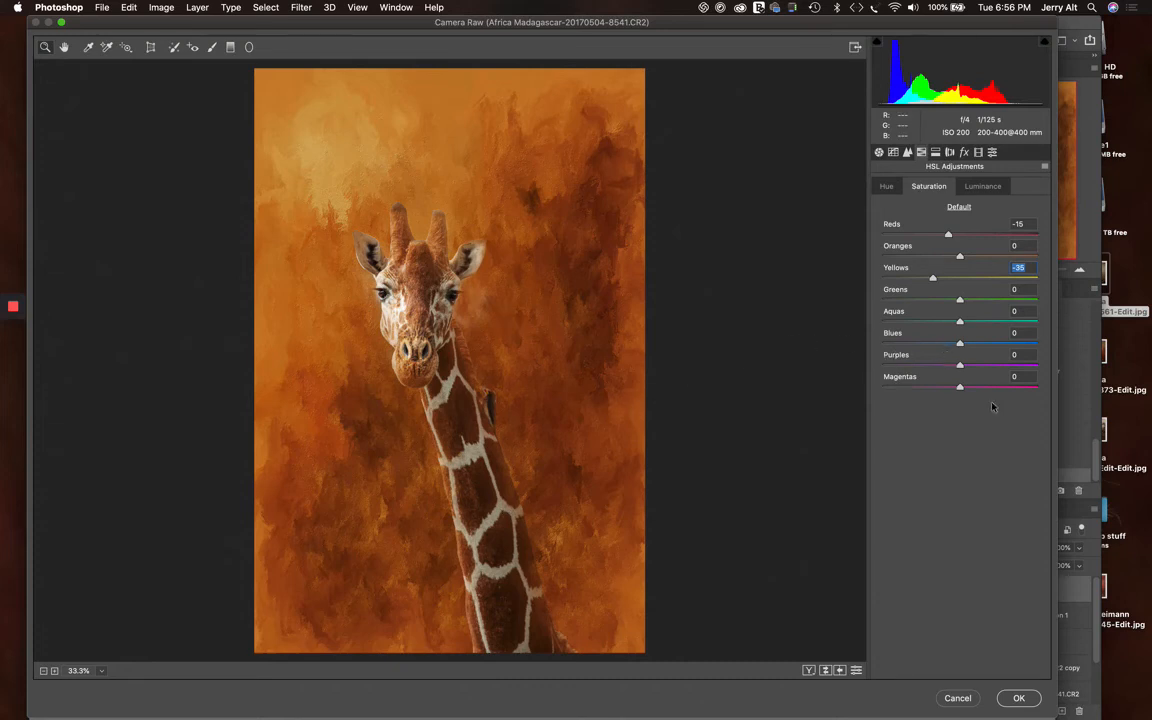
mouse_move(962, 345)
mouse_down()
mouse_move(1031, 338)
mouse_move(995, 330)
mouse_move(895, 357)
mouse_move(882, 339)
mouse_move(1036, 329)
mouse_move(959, 344)
mouse_up()
drag(938, 285, 935, 283)
click(1019, 698)
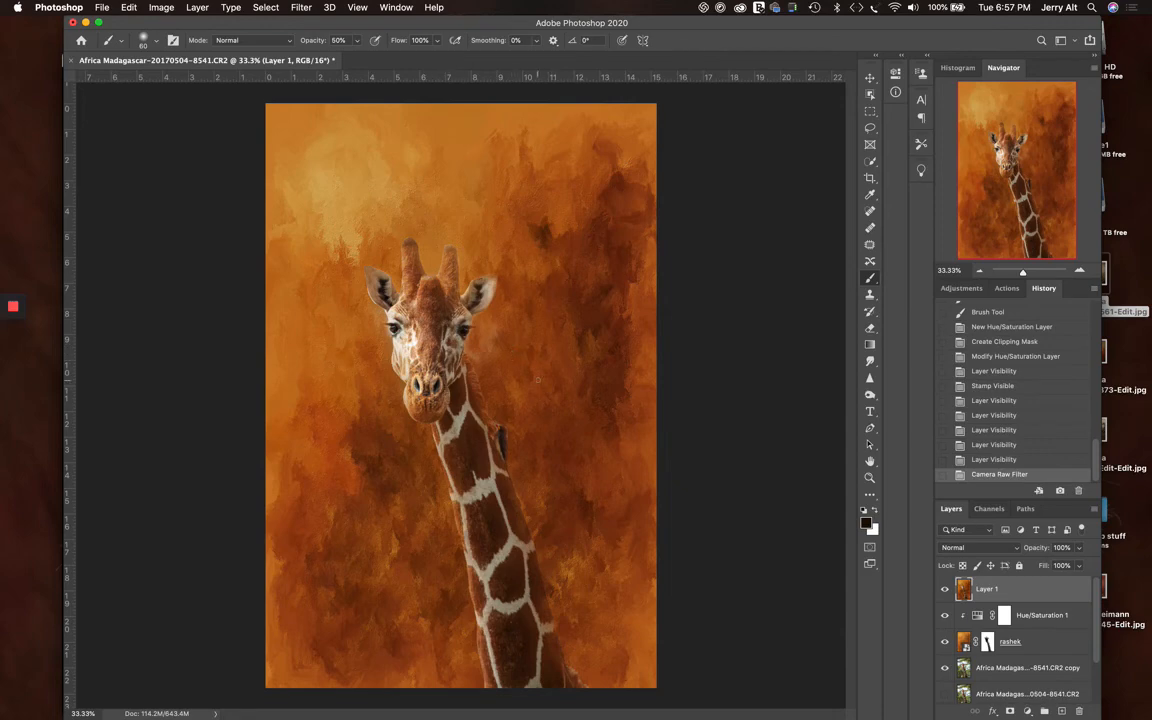
Crop the image in a 2:3 portrait ratio around the giraffe, trimming mostly the background above it and to its right
key(super+1)
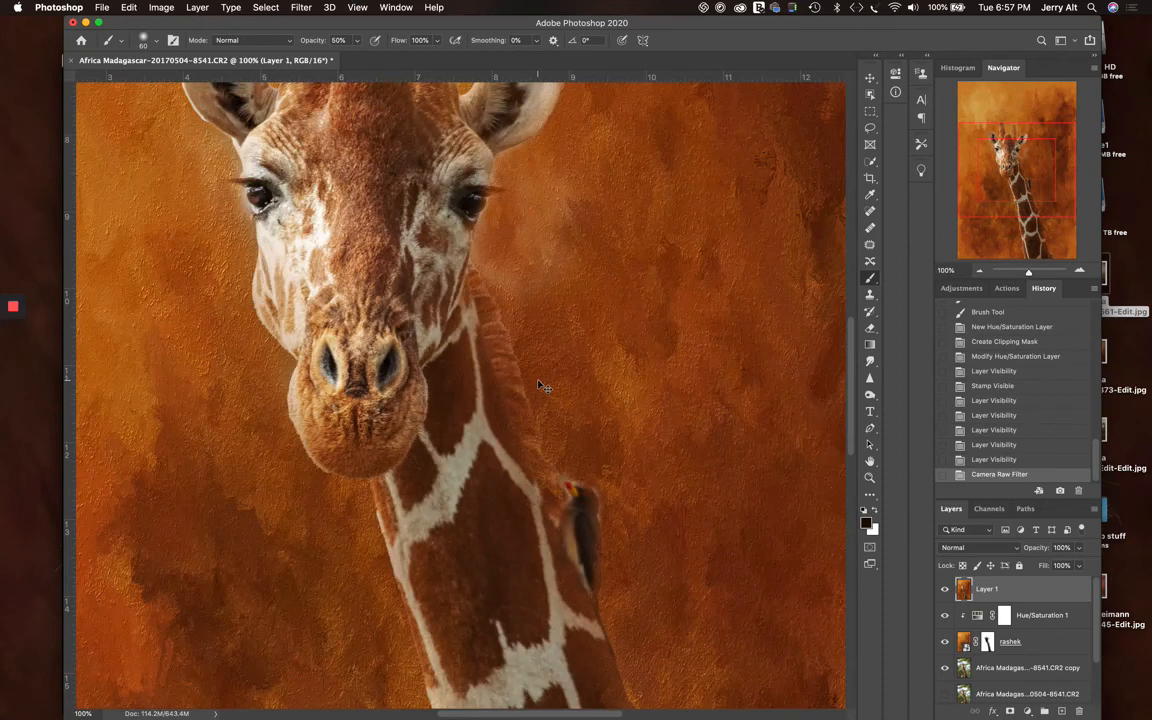
key(super+0)
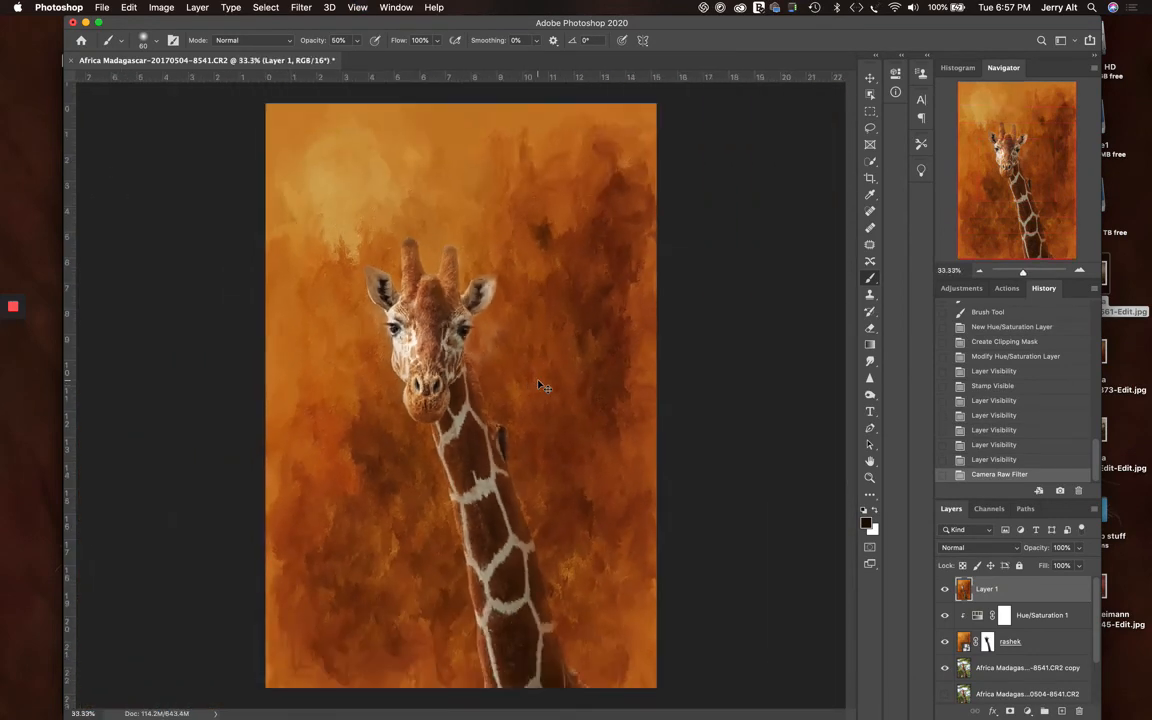
key(super+plus)
key(super+minus)
click(870, 178)
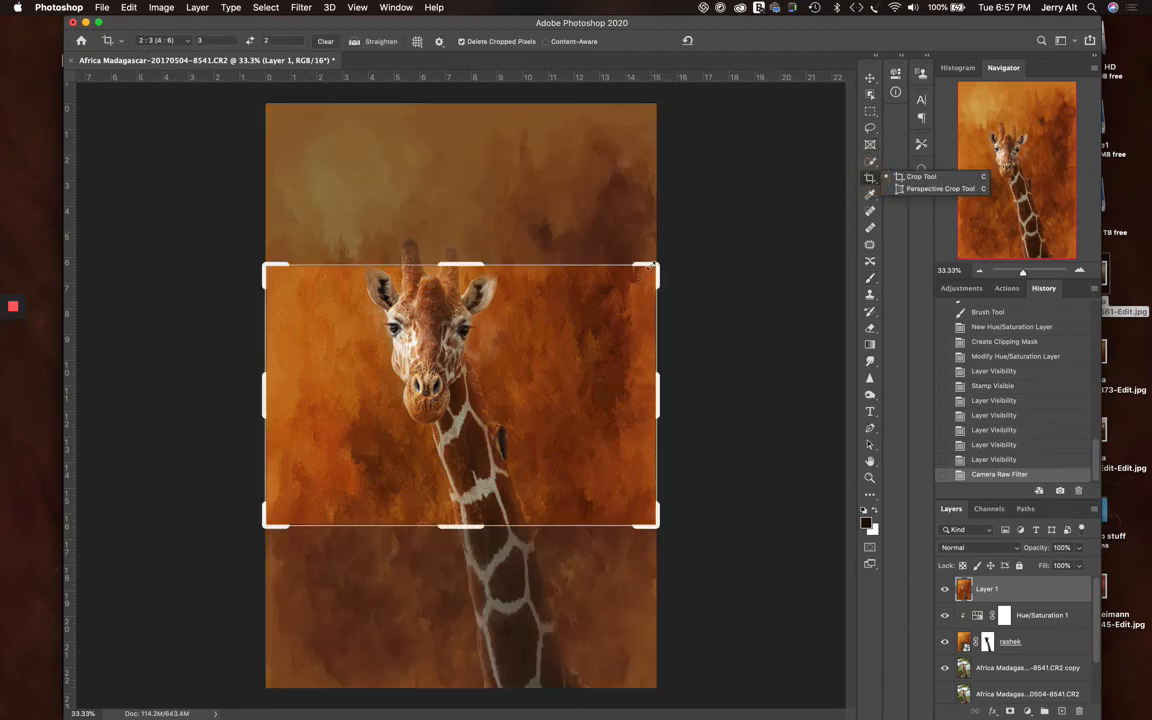
drag(655, 269, 605, 233)
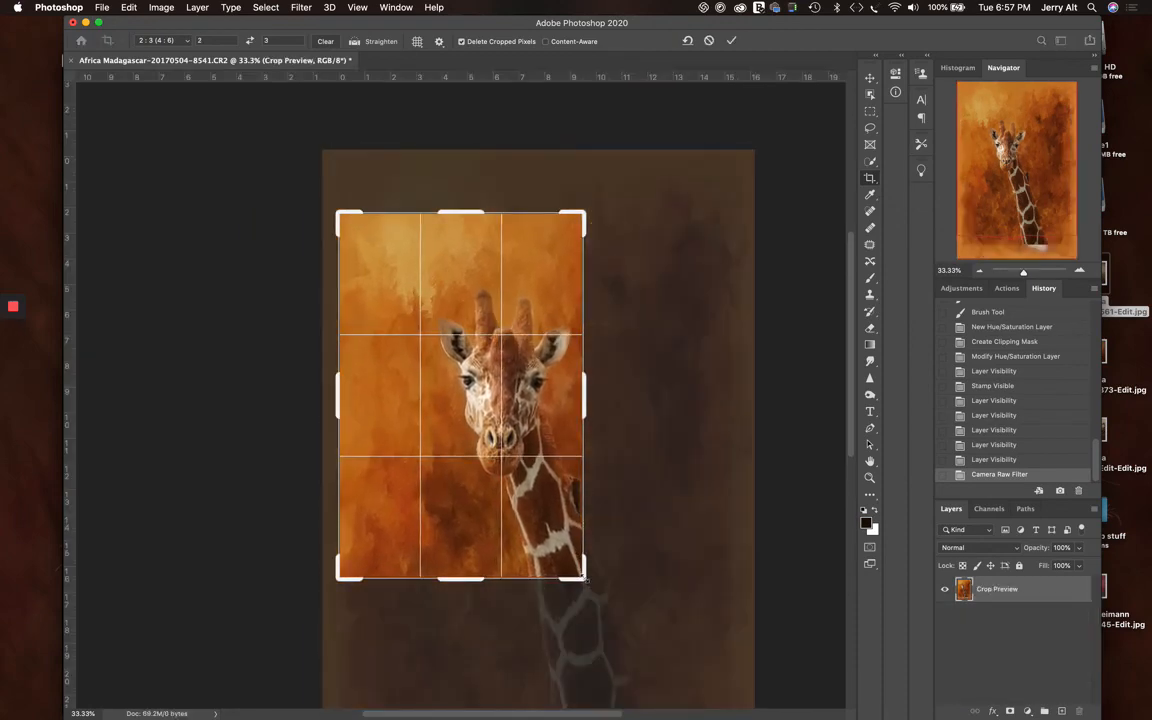
drag(576, 580, 671, 632)
drag(585, 531, 576, 531)
double_click(537, 496)
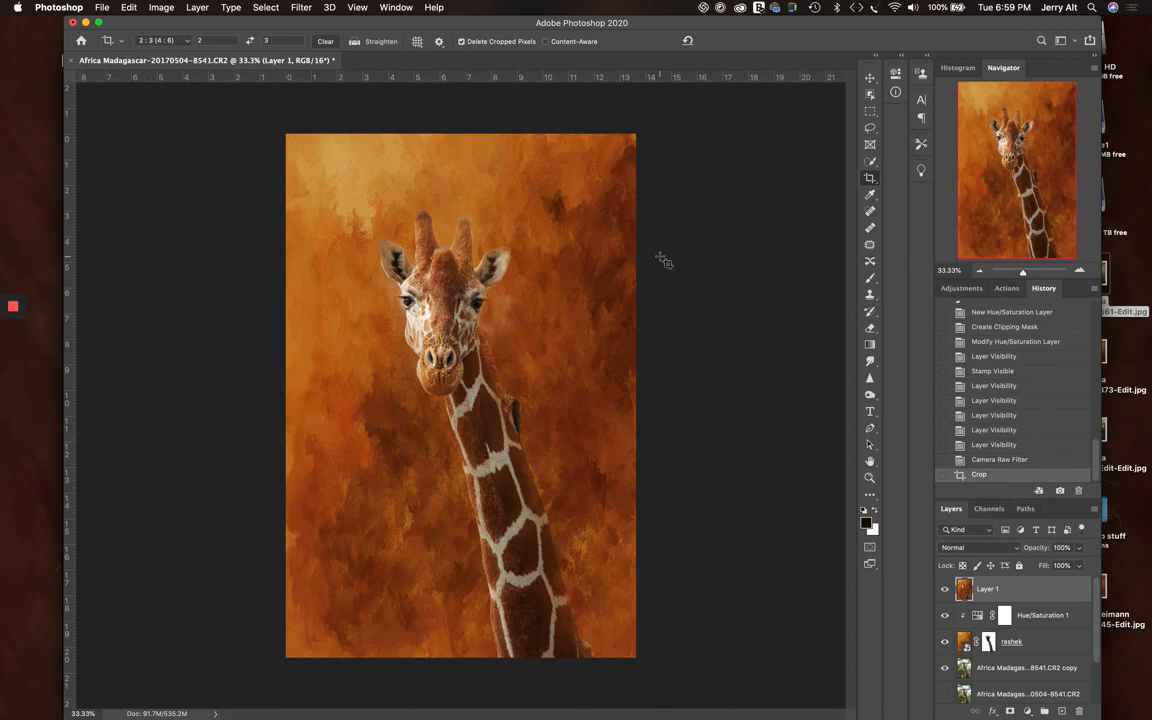
mouse_move(15, 309)
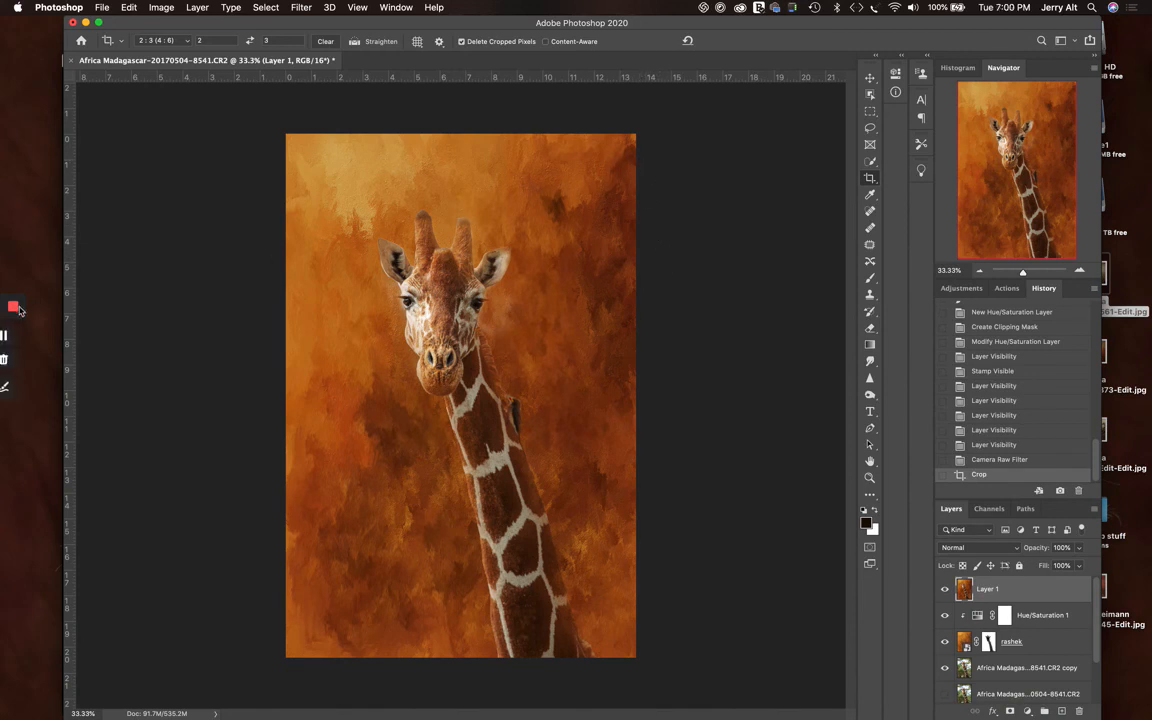